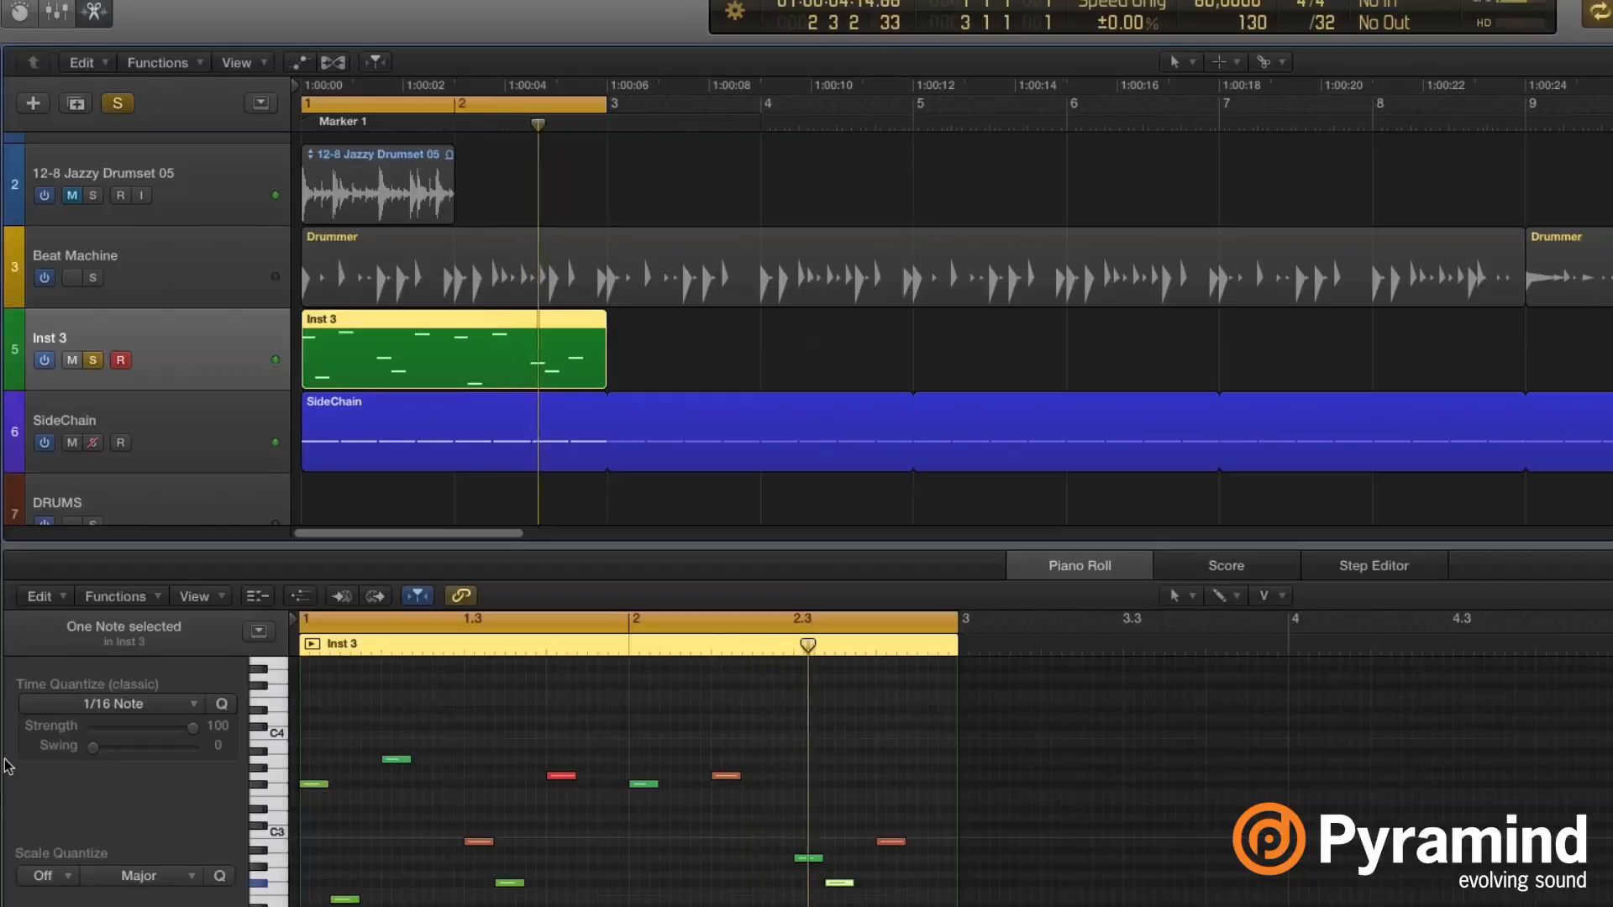
# - Stop playback, open the Inst 3 track's Alchemy synth and switch off sources B and C so only source A sounds
pyautogui.press('space')
pyautogui.press('v')
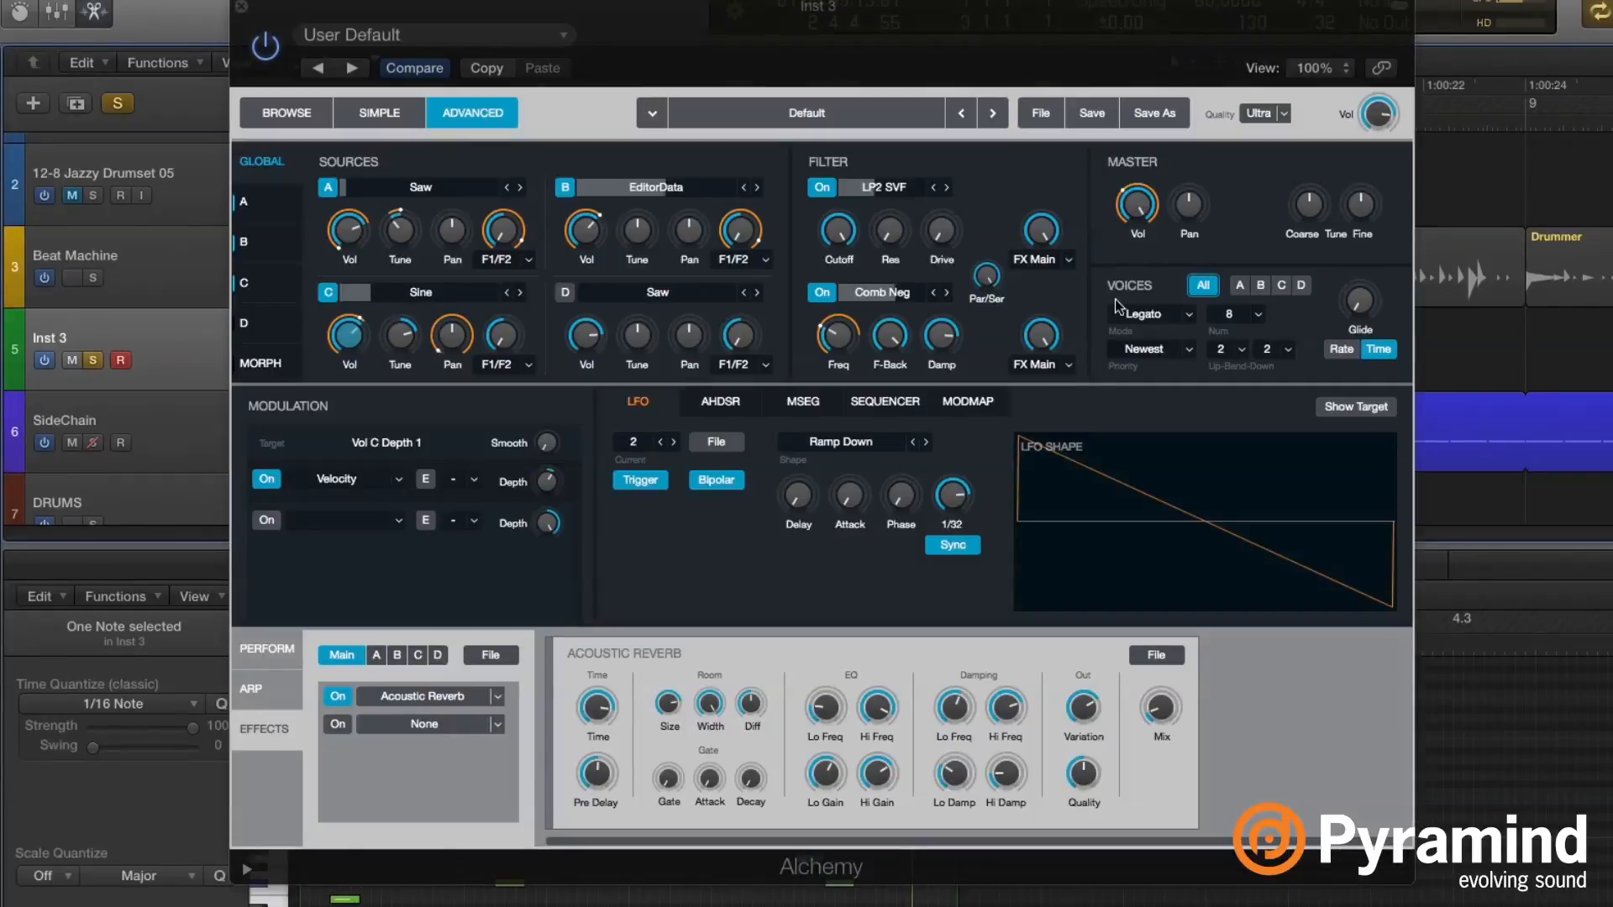
pyautogui.press('v')
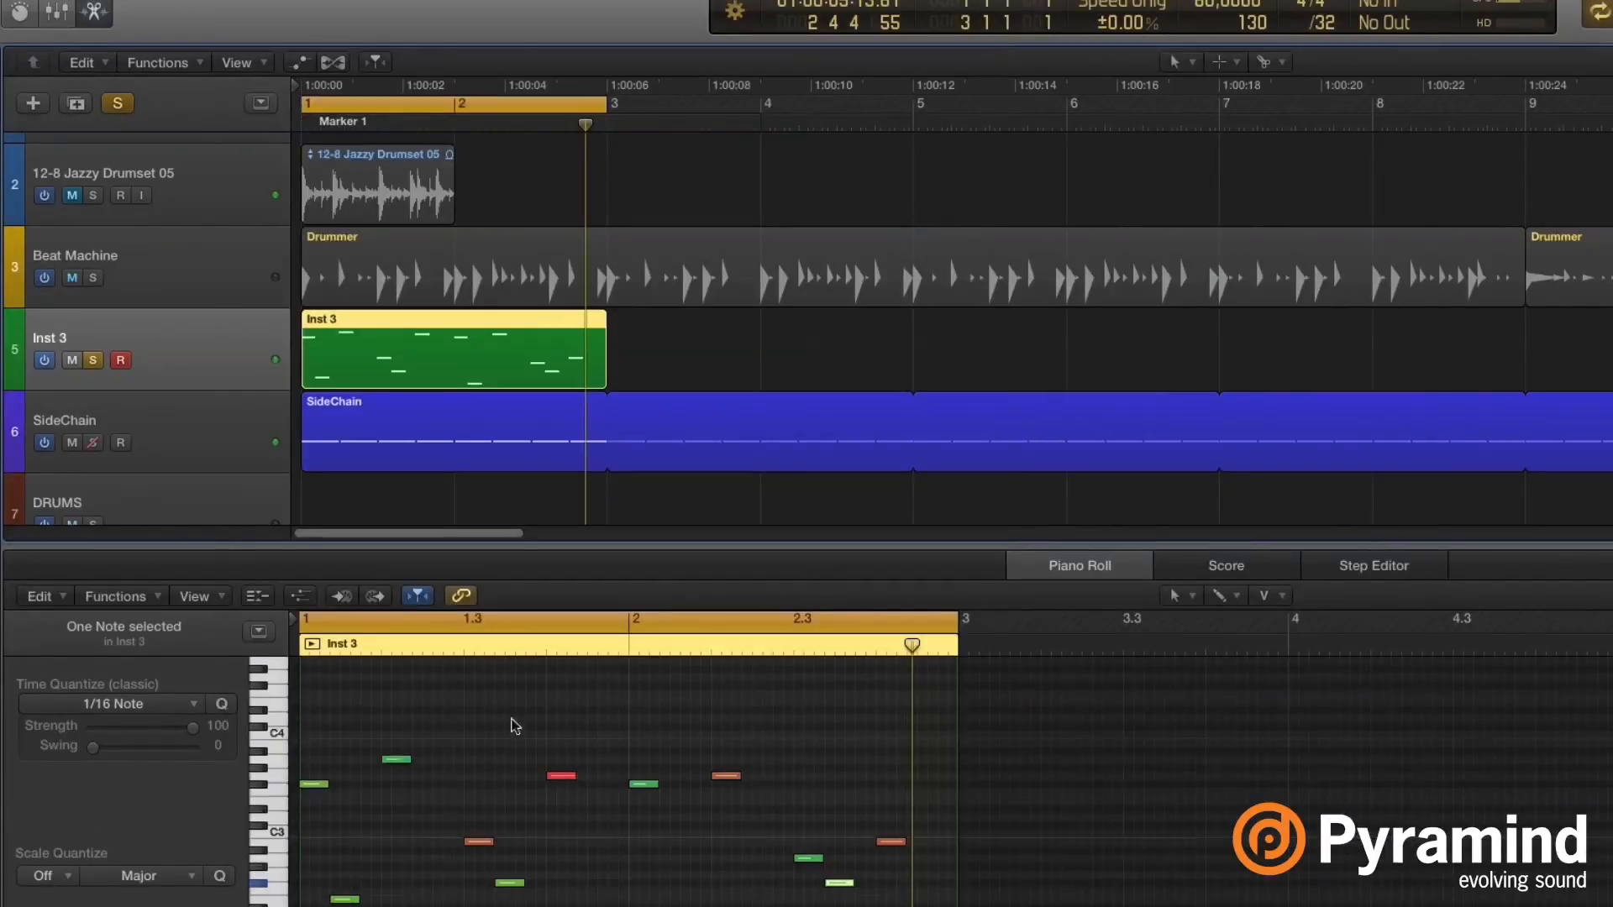
pyautogui.press('v')
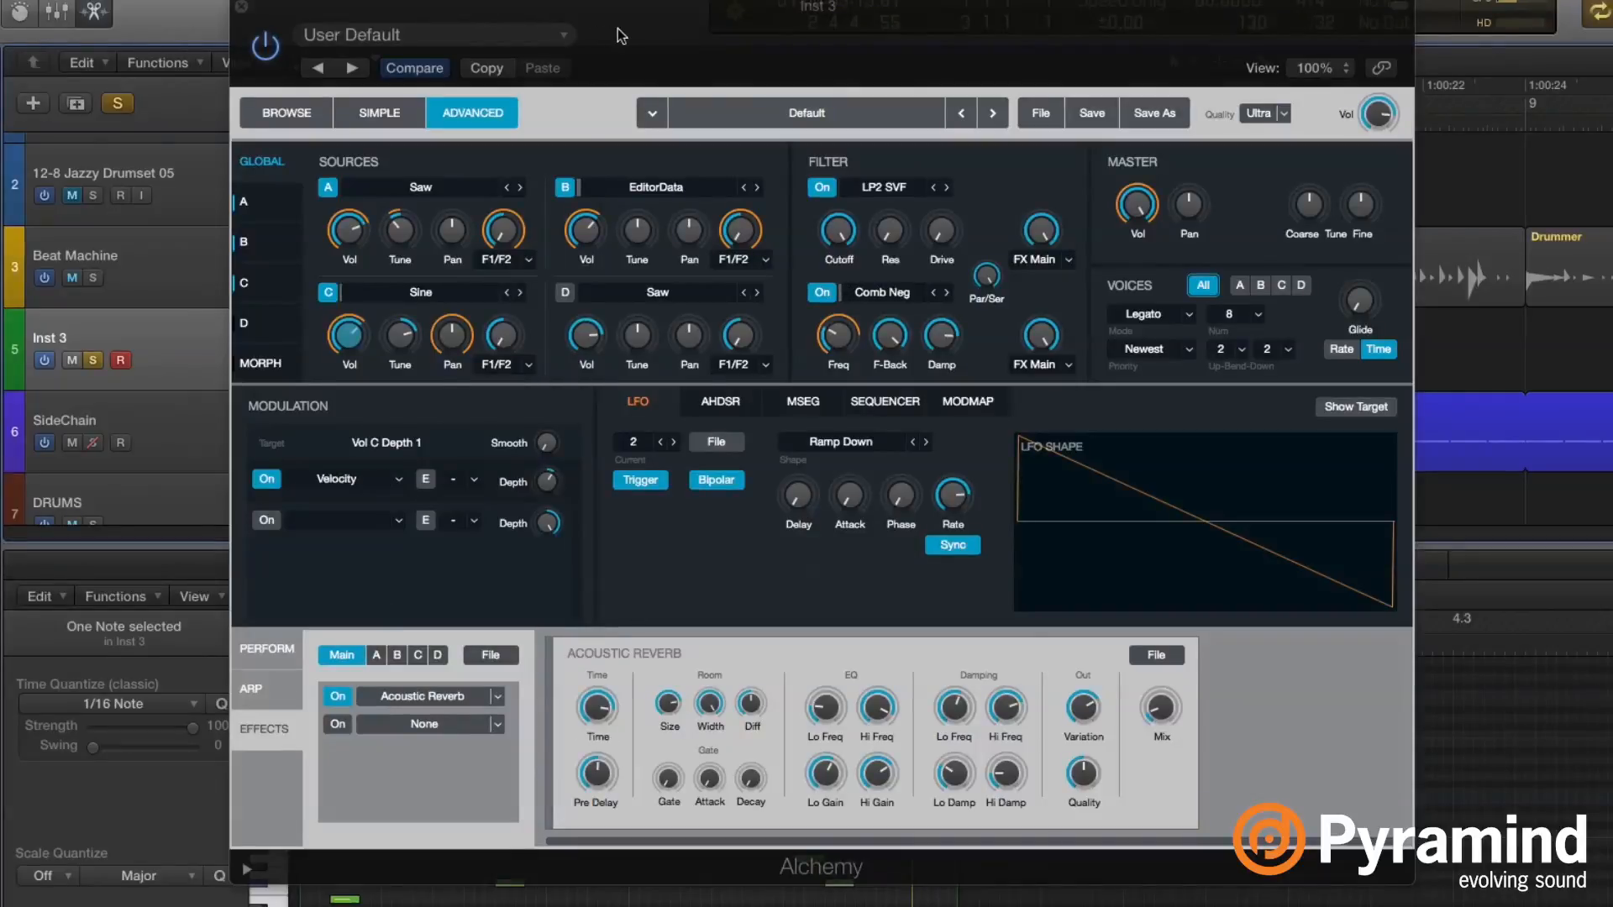
pyautogui.rightClick(571, 187)
pyautogui.click(555, 187)
pyautogui.click(562, 188)
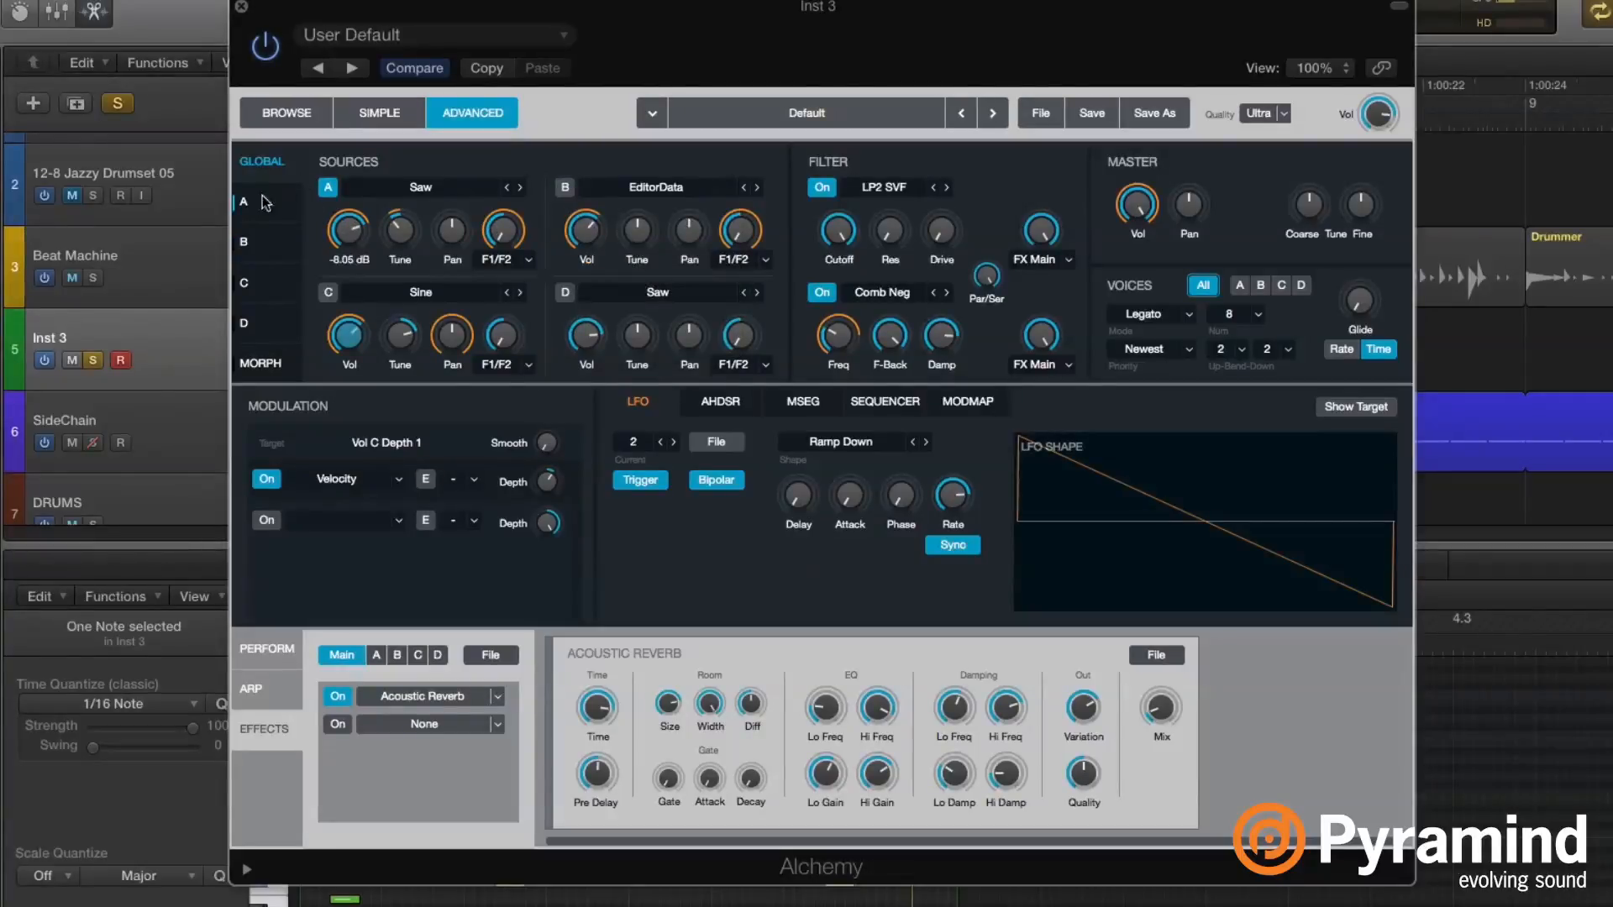
# - Open source A's detailed settings and inspect the modulation of its volume and coarse tune
pyautogui.click(266, 204)
pyautogui.click(366, 232)
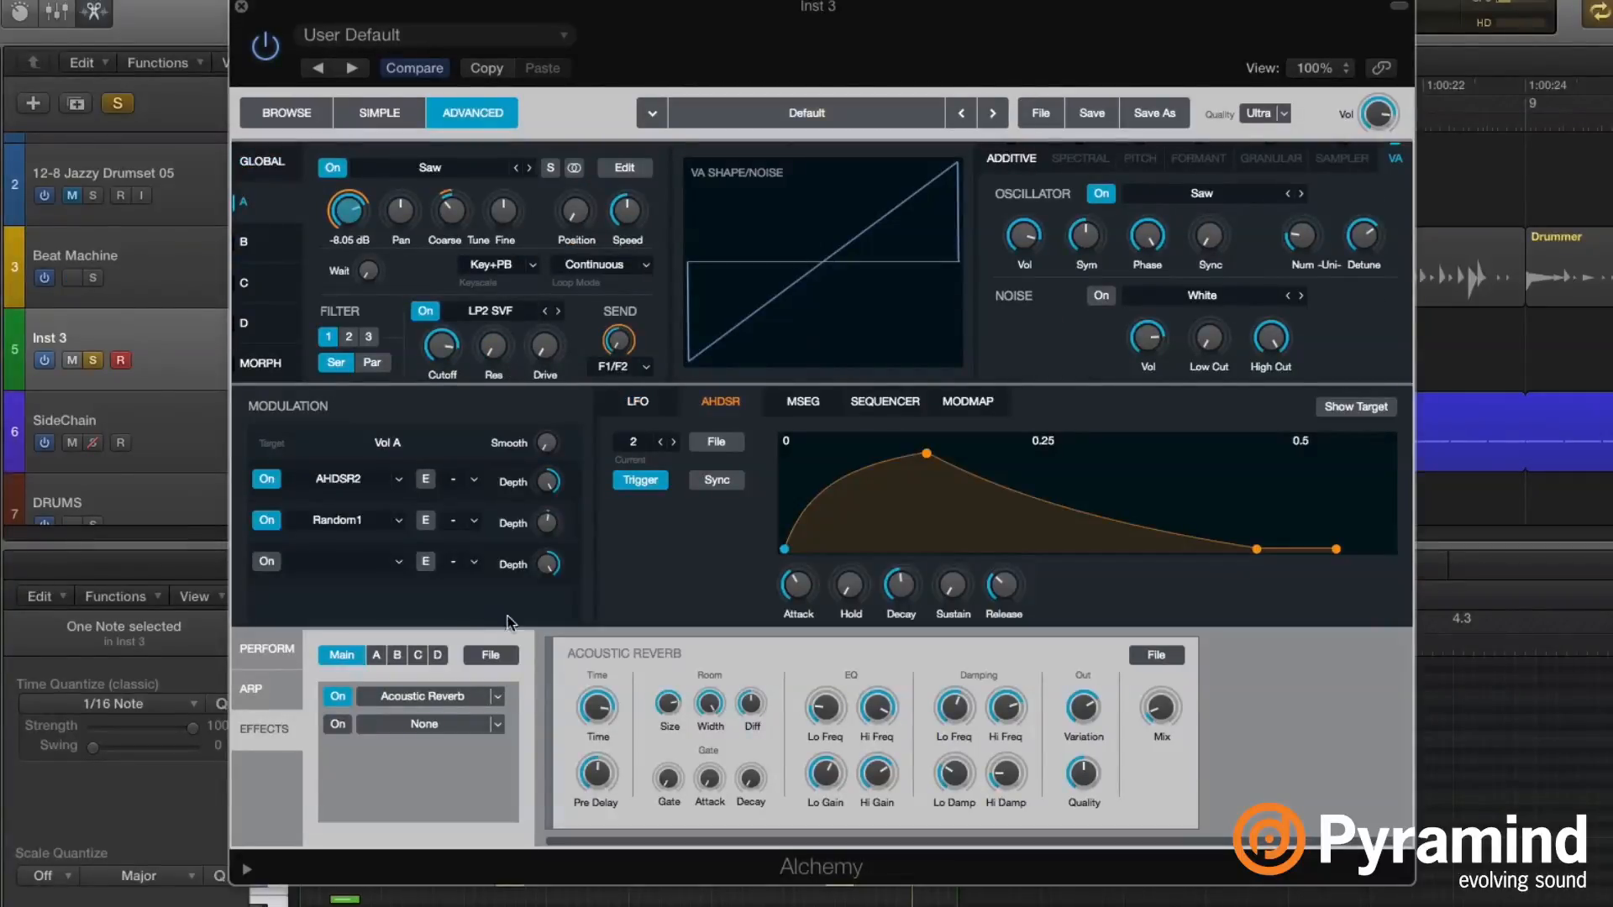
pyautogui.moveTo(547, 527)
pyautogui.moveTo(574, 767)
pyautogui.click(455, 213)
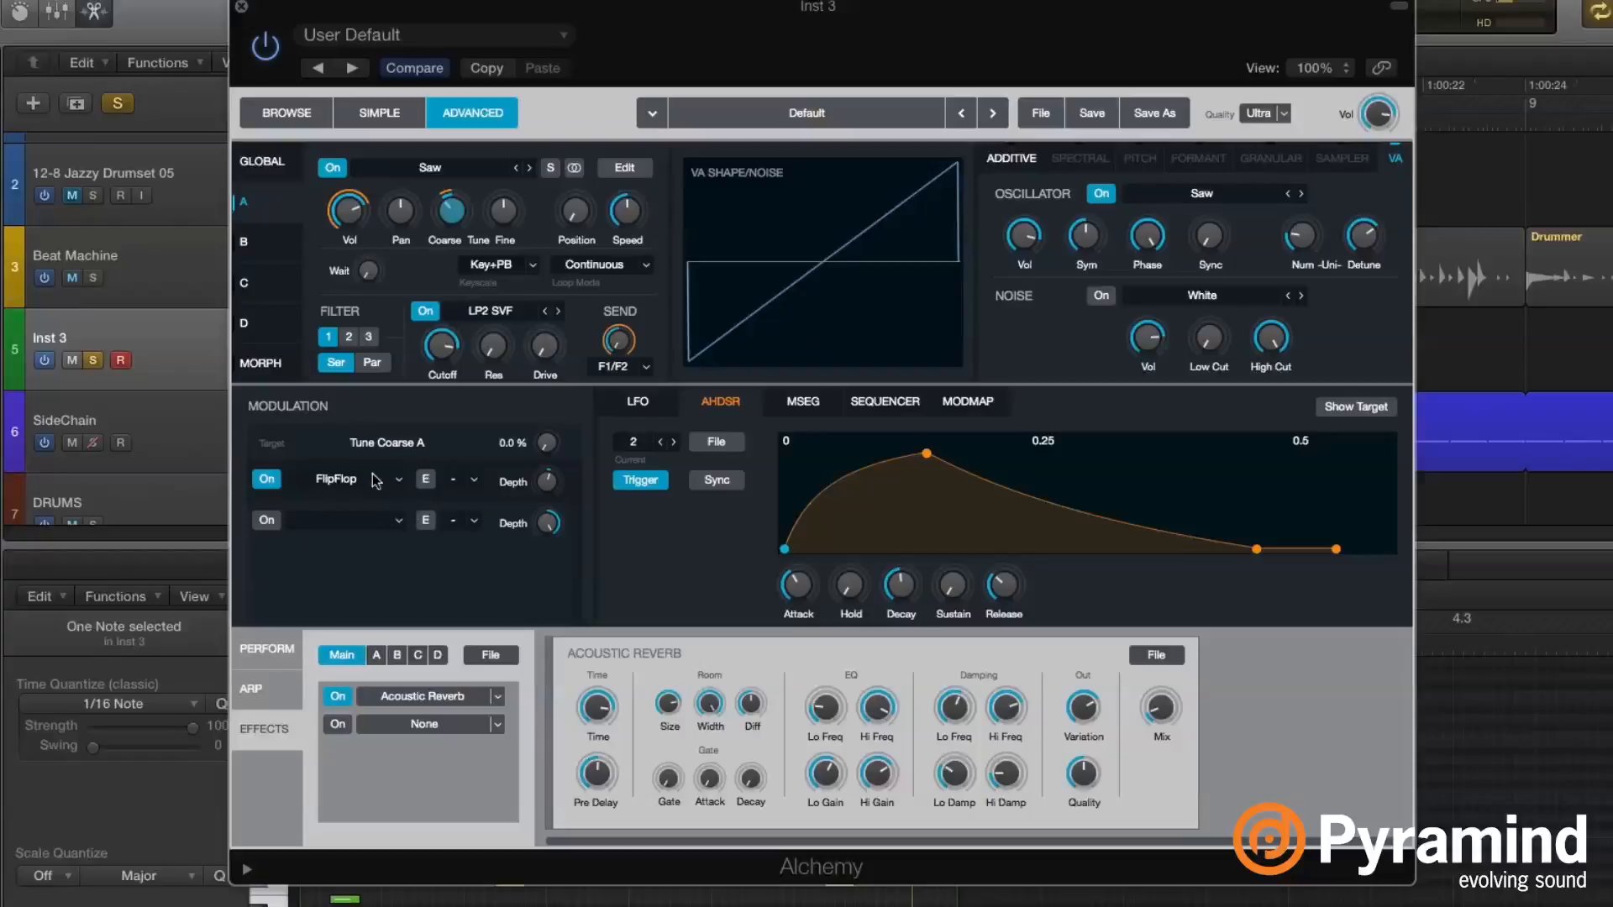
# - Try the Random1 note property as a second modulator on source A's coarse tune and remove it
pyautogui.click(399, 521)
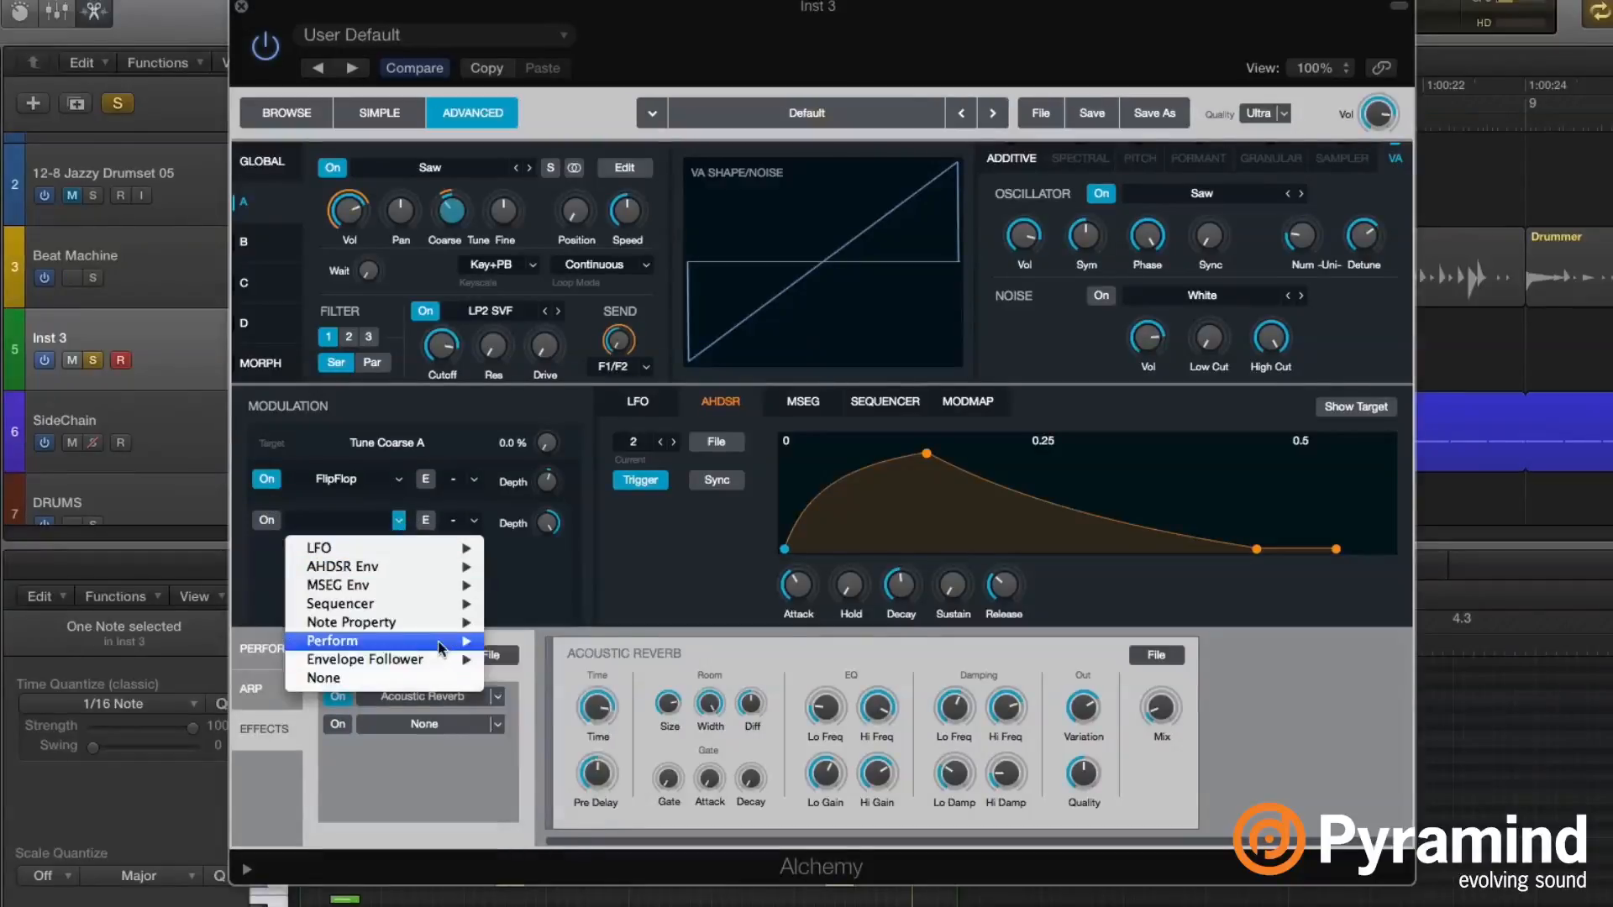
pyautogui.moveTo(436, 630)
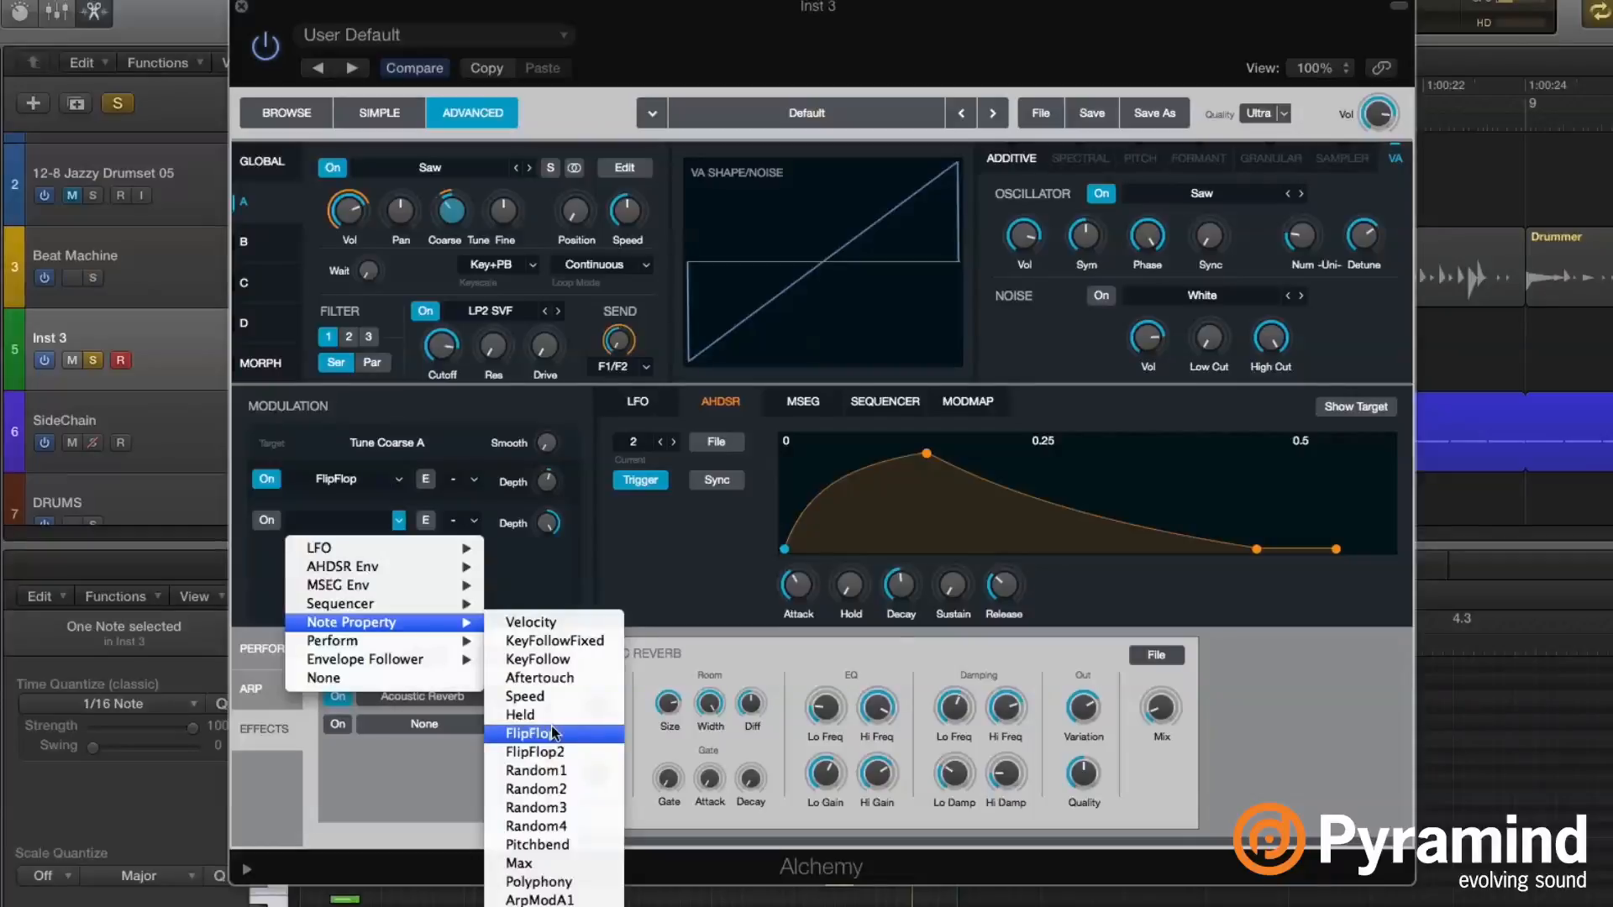
pyautogui.click(559, 770)
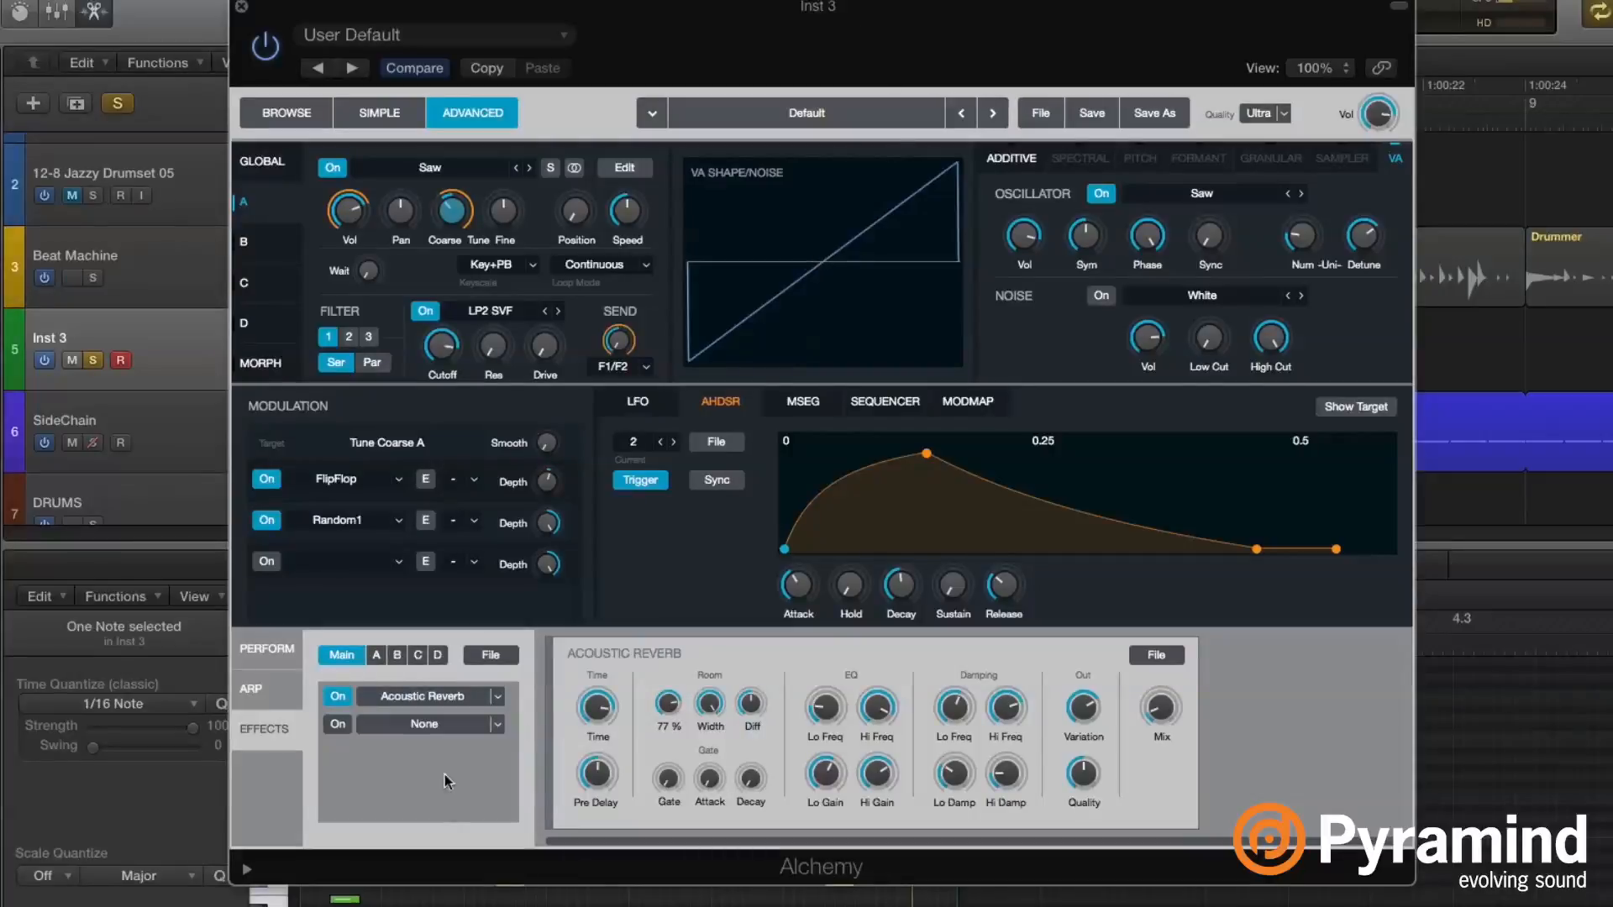
pyautogui.click(254, 522)
pyautogui.click(400, 521)
pyautogui.click(332, 689)
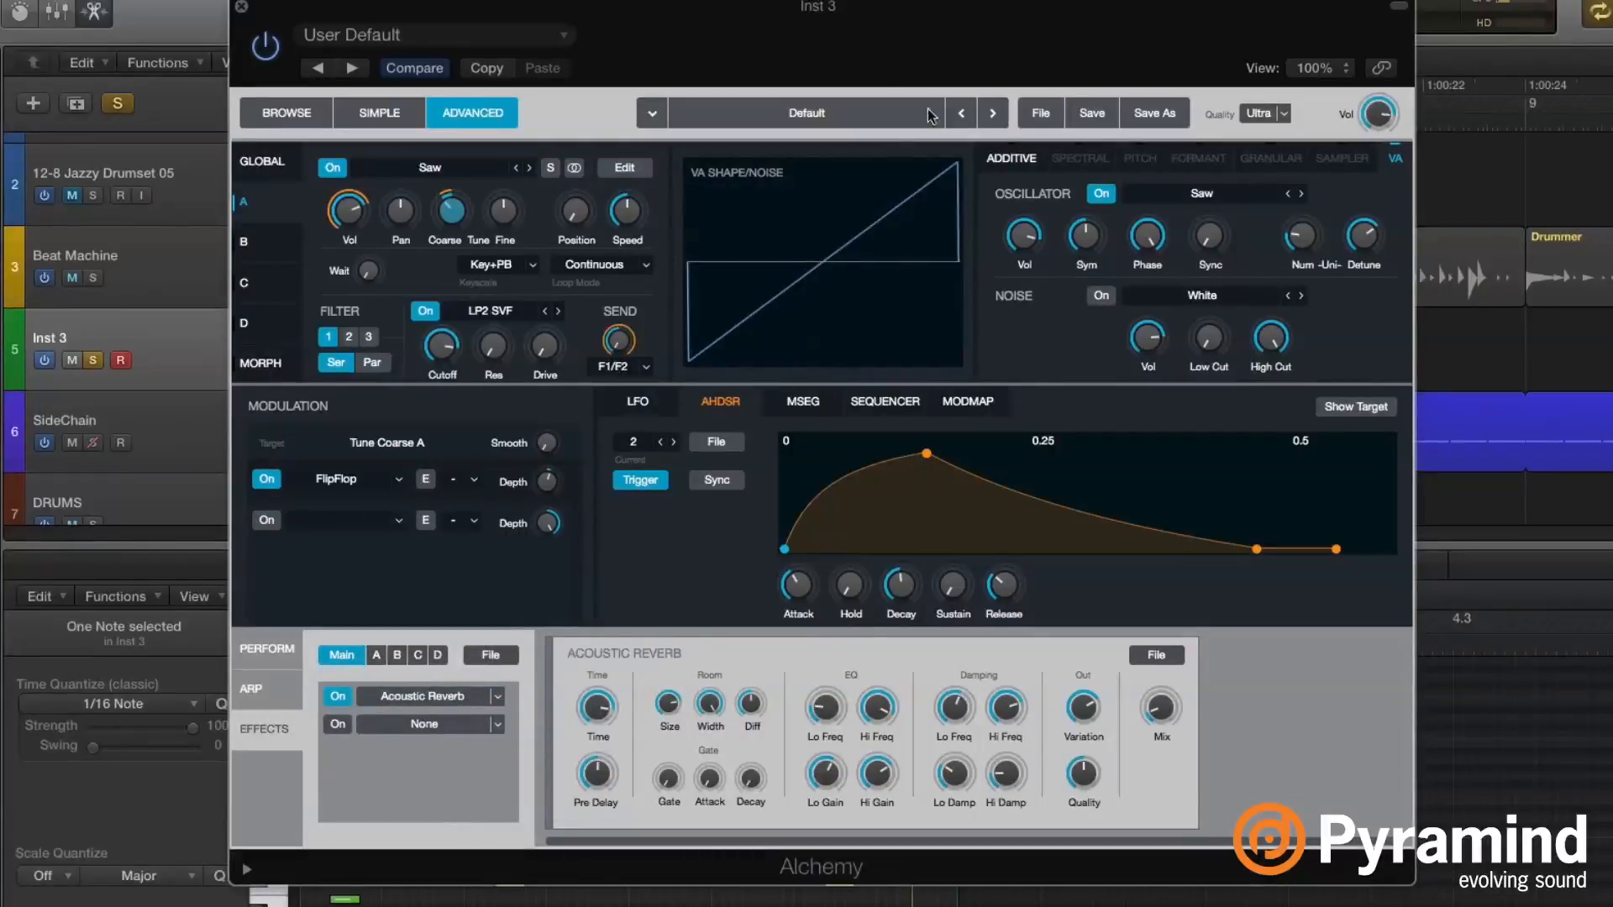
# - Duplicate the Inst 3 region to bar 3 and set the cycle range to the copy, from bar 3 to bar 5
pyautogui.press('super+w')
pyautogui.moveTo(419, 381); pyautogui.dragTo(773, 353)
pyautogui.press('super+u')
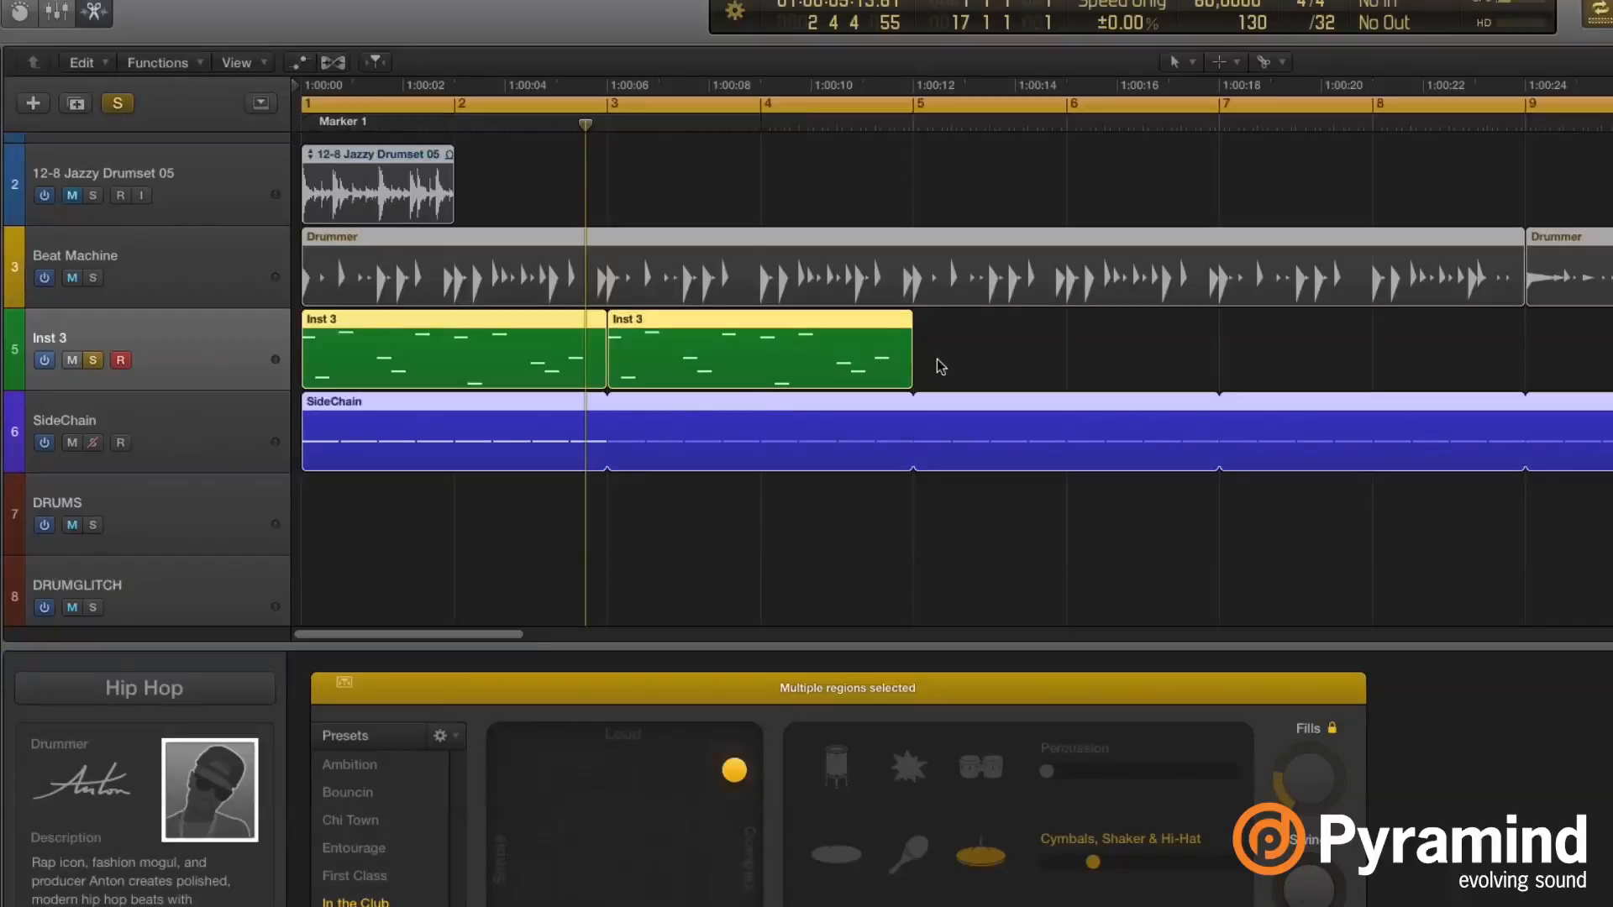
pyautogui.click(938, 362)
pyautogui.click(879, 361)
pyautogui.press('super+u')
# - Delete all notes in the copied Inst 3 region and draw four C3 notes with the Pencil tool
pyautogui.press('super+a')
pyautogui.press('BackSpace')
pyautogui.press('t')
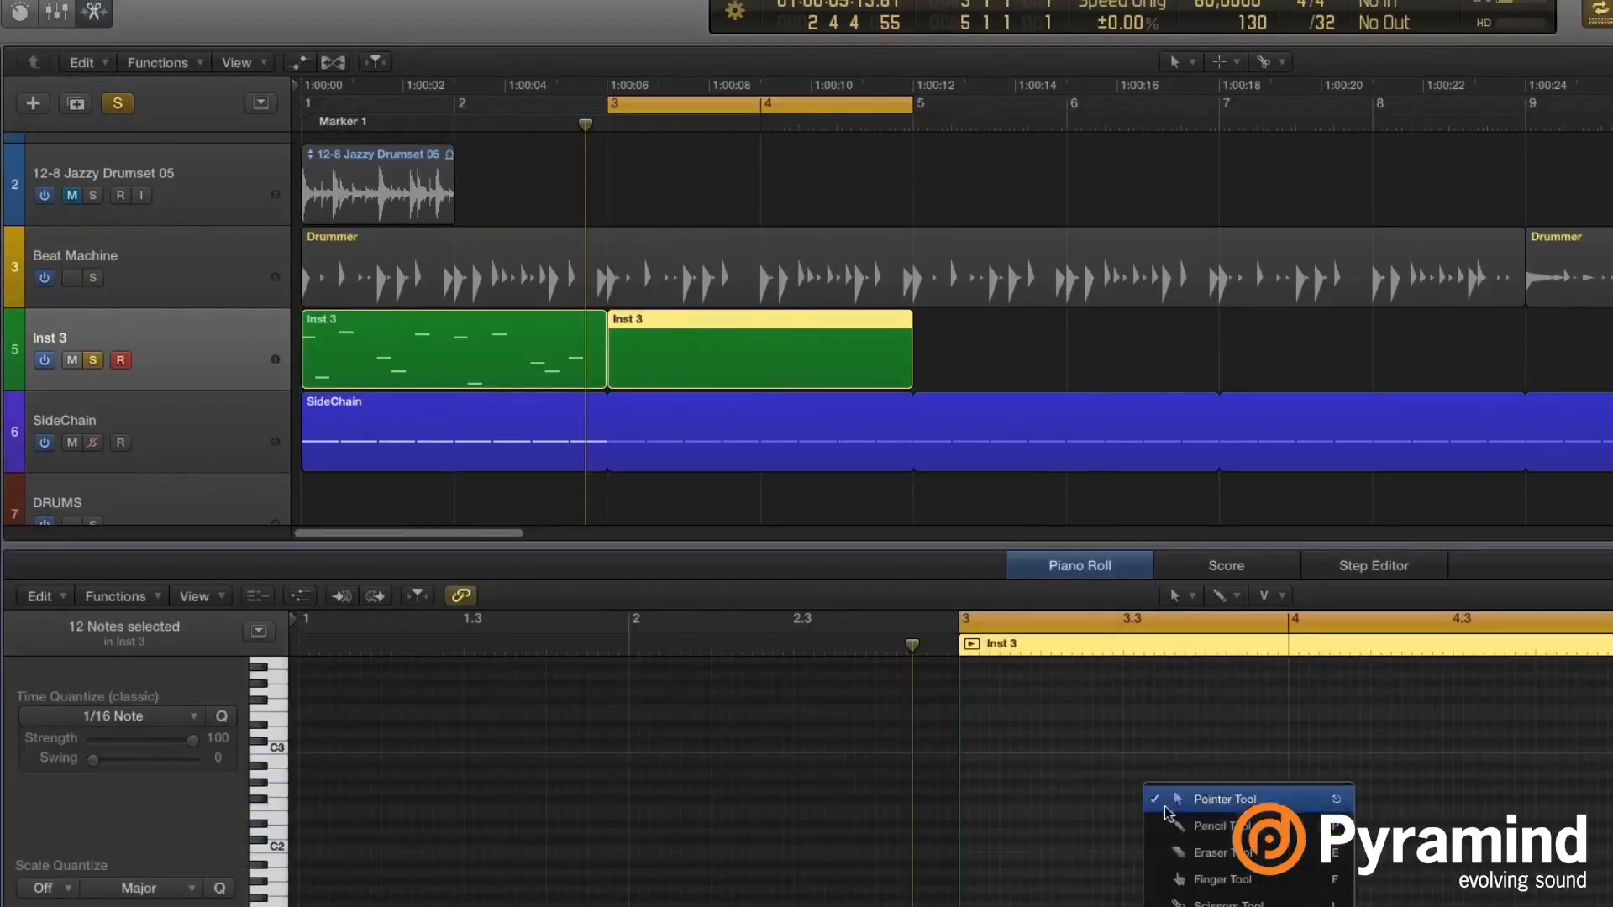
pyautogui.click(1176, 827)
pyautogui.click(974, 749)
pyautogui.click(1066, 749)
pyautogui.click(1168, 757)
pyautogui.click(1307, 741)
# - Quantize all four C3 notes to 1/4 Note
pyautogui.press('super+a')
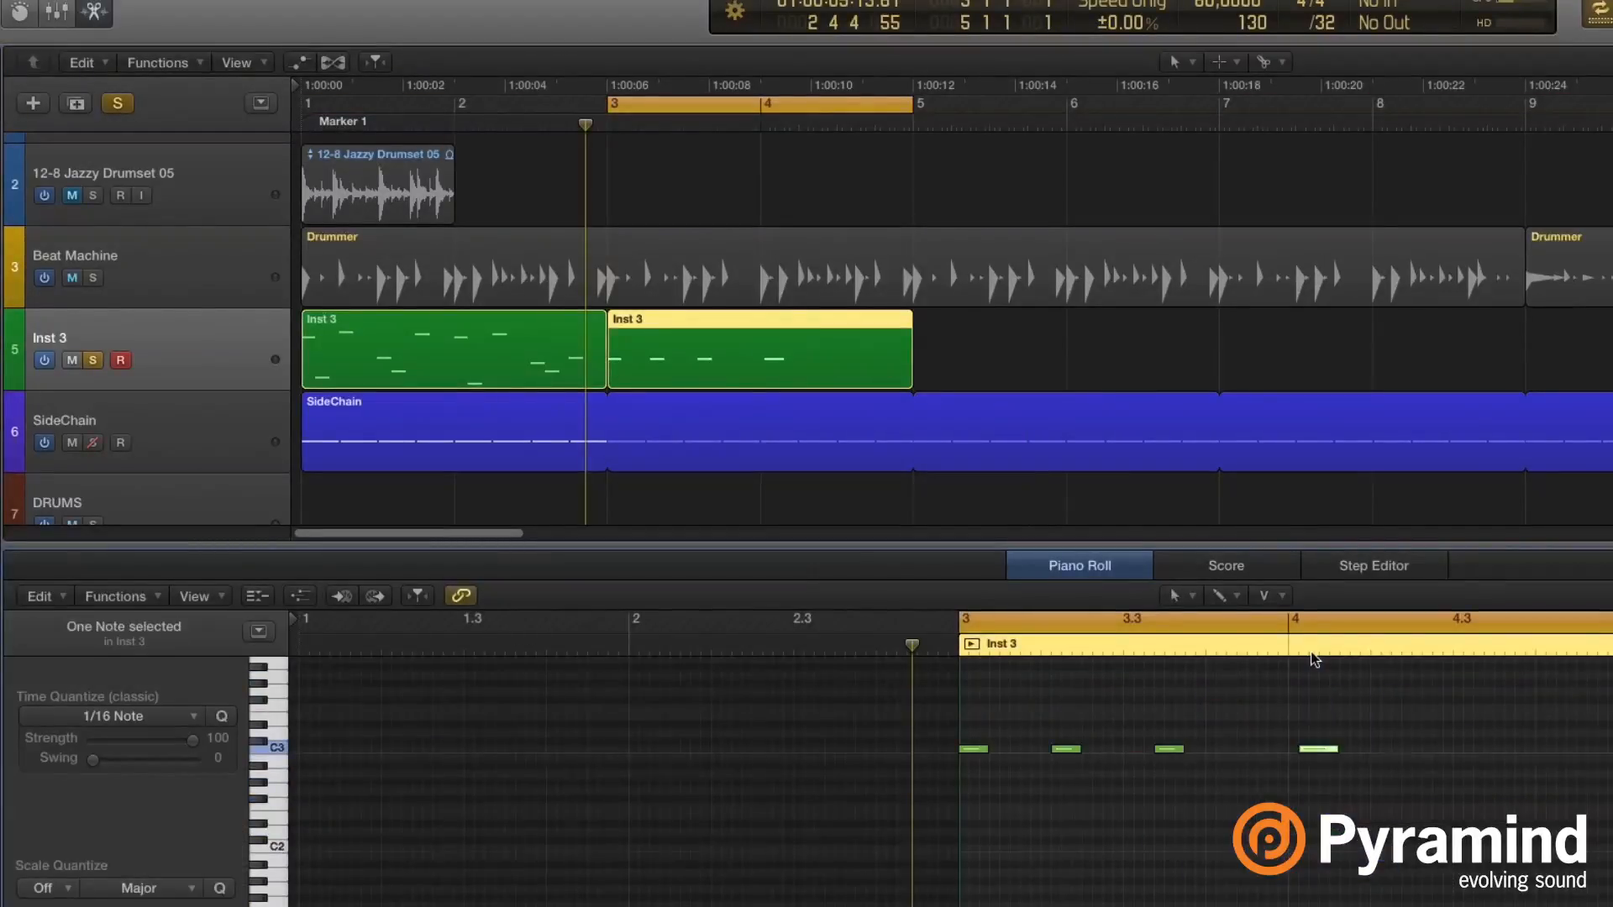
pyautogui.click(113, 716)
pyautogui.click(72, 770)
pyautogui.click(113, 716)
pyautogui.click(157, 814)
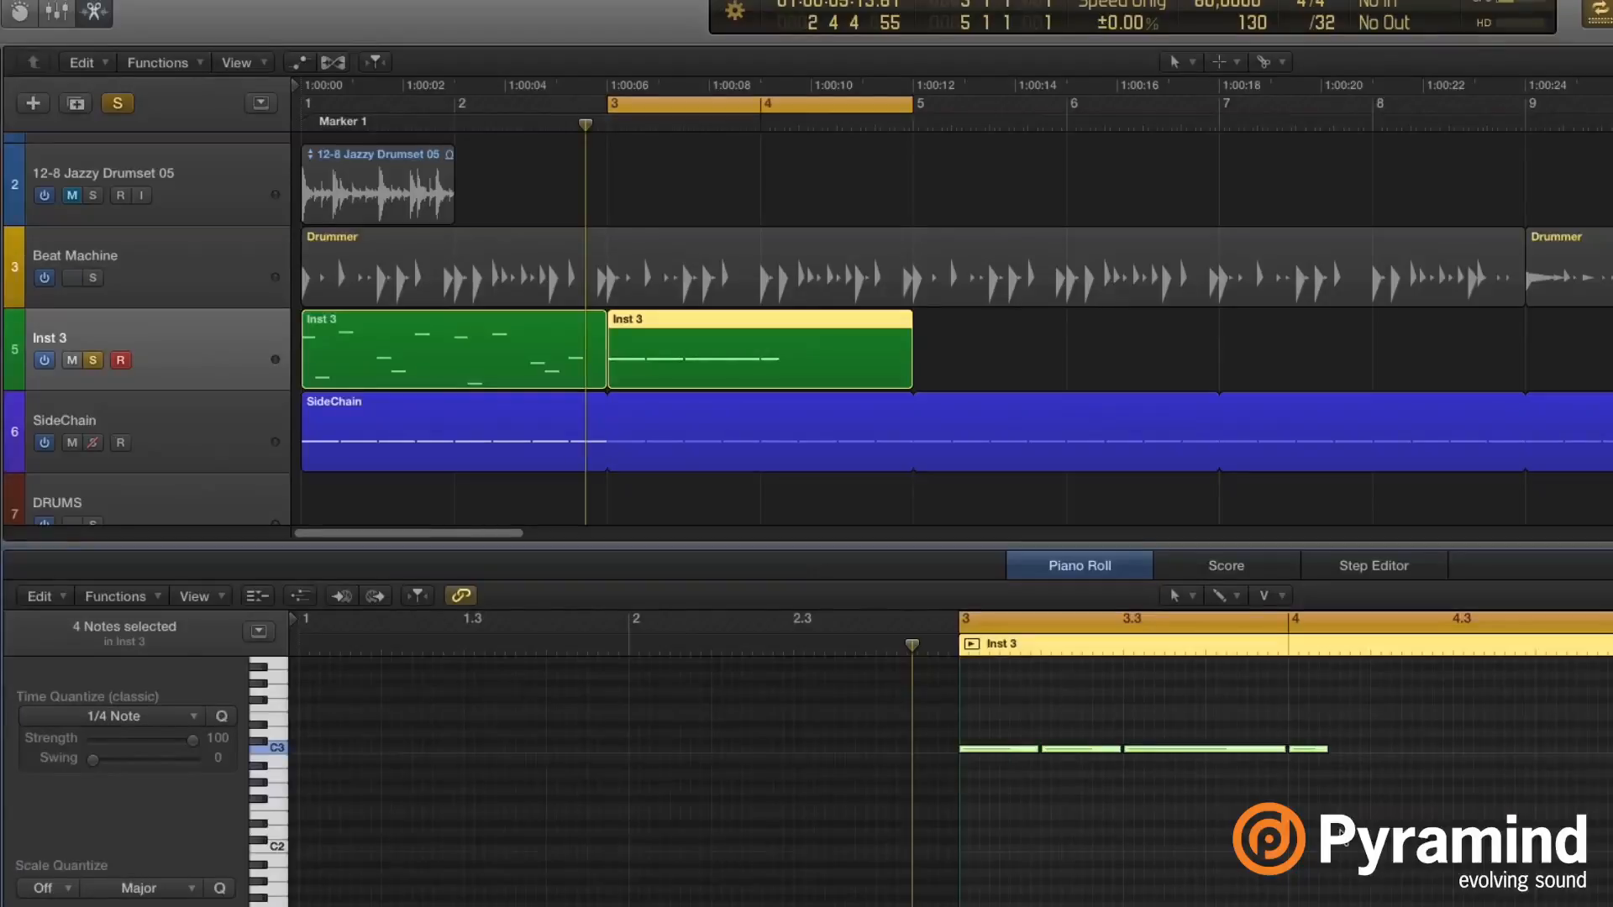
# - Add a C3 note on the fourth beat of bar 3 and delete the note at the start of bar 4
pyautogui.click(1352, 783)
pyautogui.click(1202, 750)
pyautogui.click(1307, 749)
pyautogui.press('BackSpace')
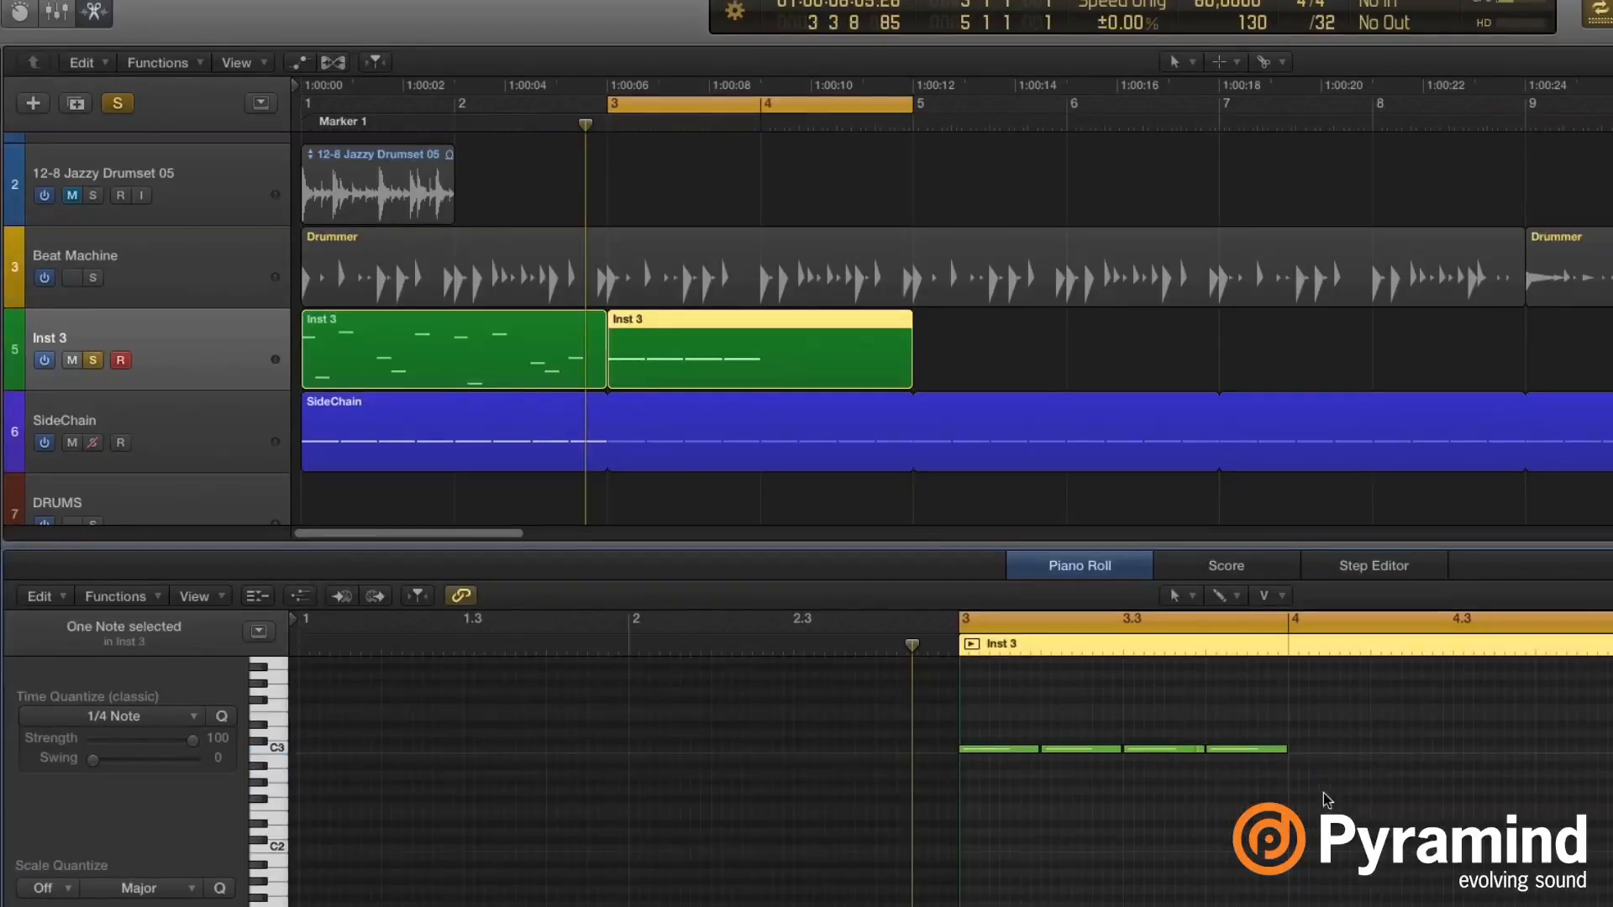
# - Play the four-note C3 pattern and watch source A's coarse tune modulation in the Alchemy window
pyautogui.click(249, 334)
pyautogui.press('space')
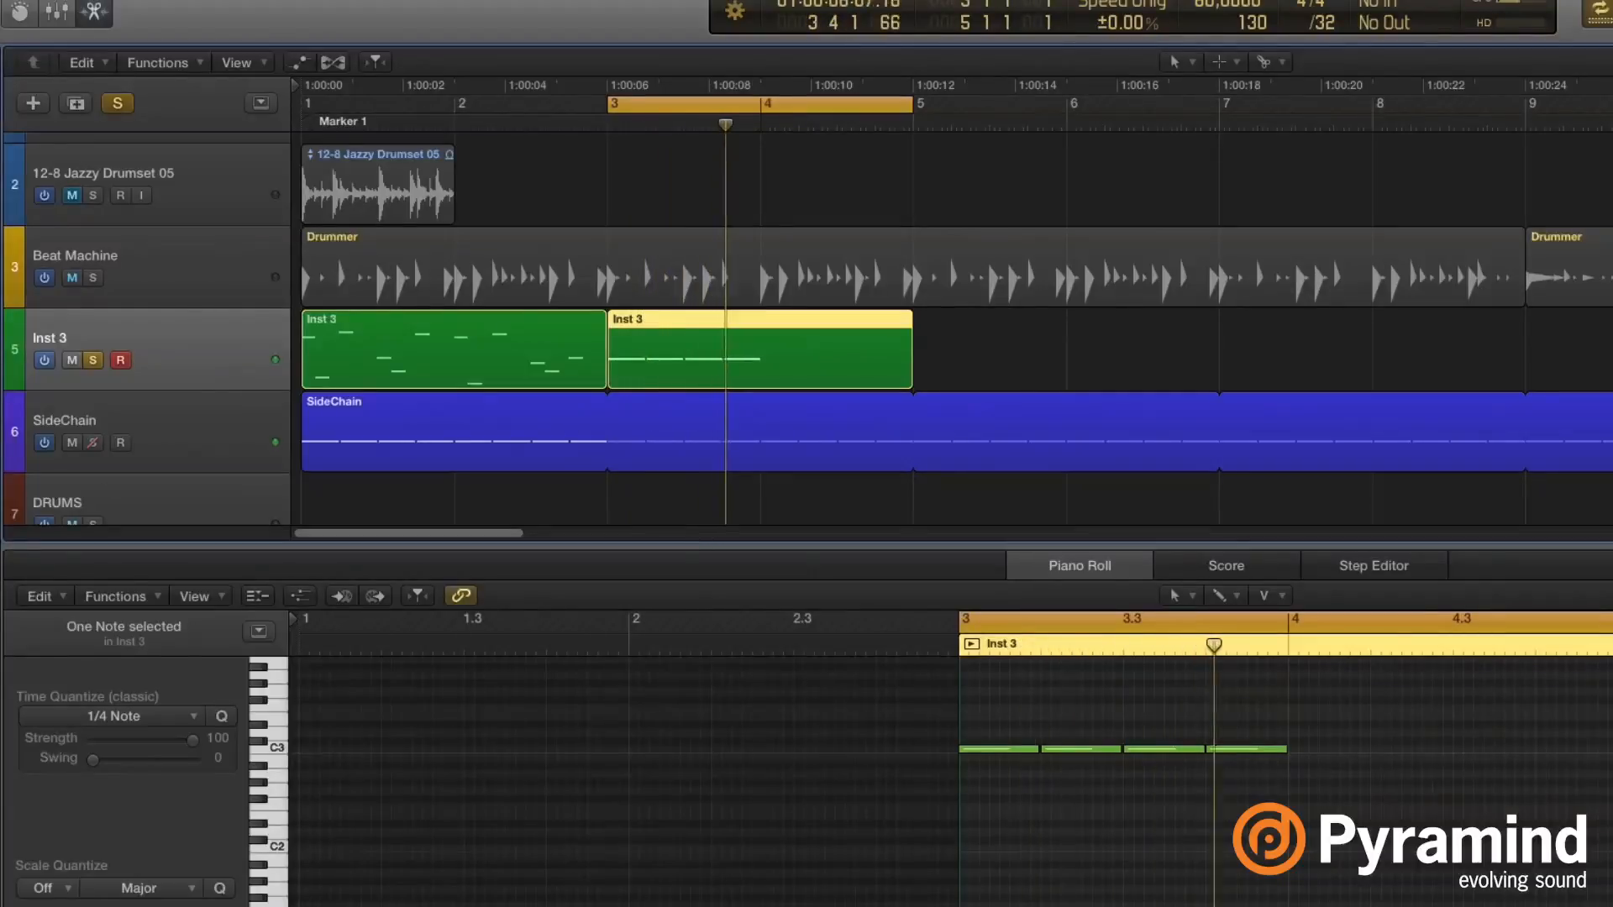
pyautogui.press('space')
pyautogui.press('v')
pyautogui.moveTo(458, 229)
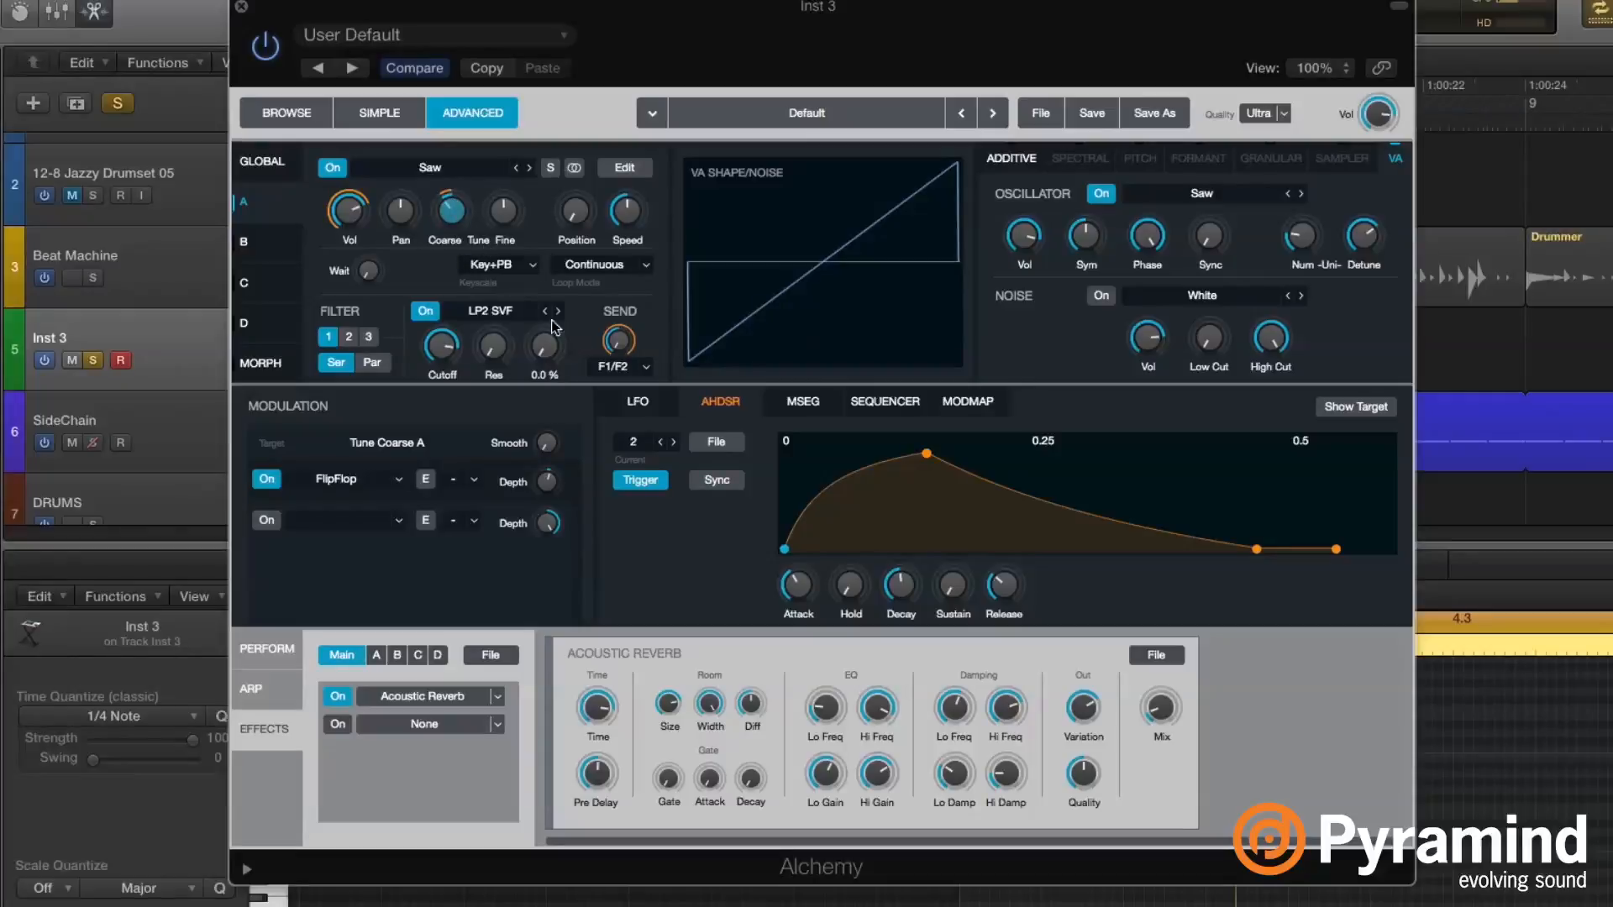
pyautogui.press('space')
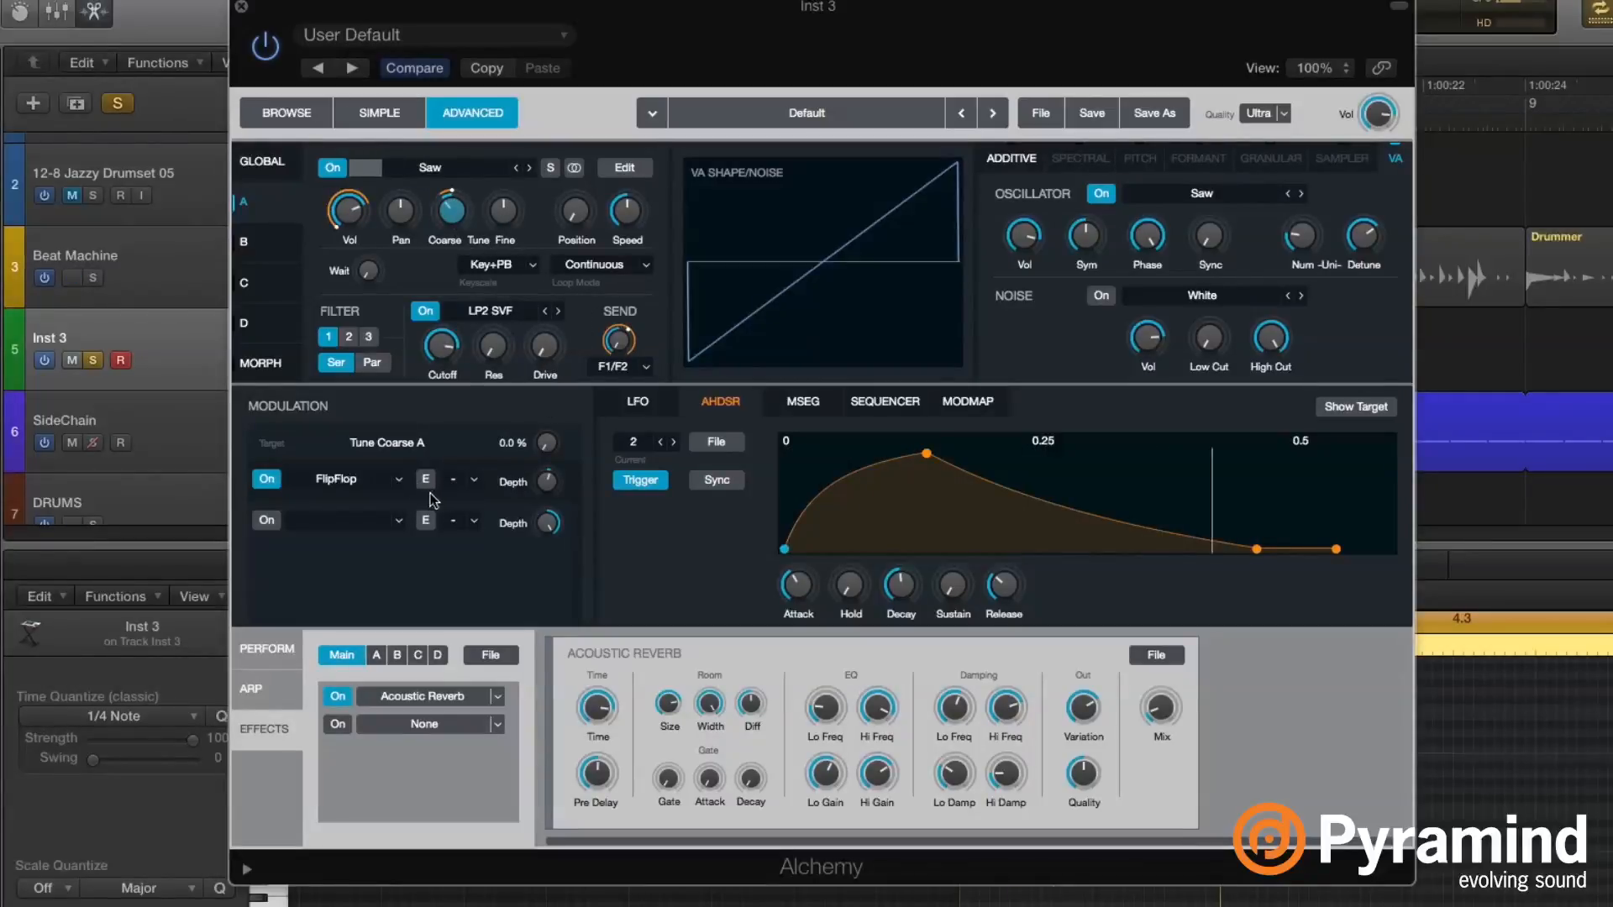
# - Try FlipFlop2 as the modulator of source A's coarse tune, and switch it back to FlipFlop
pyautogui.click(398, 479)
pyautogui.moveTo(471, 581)
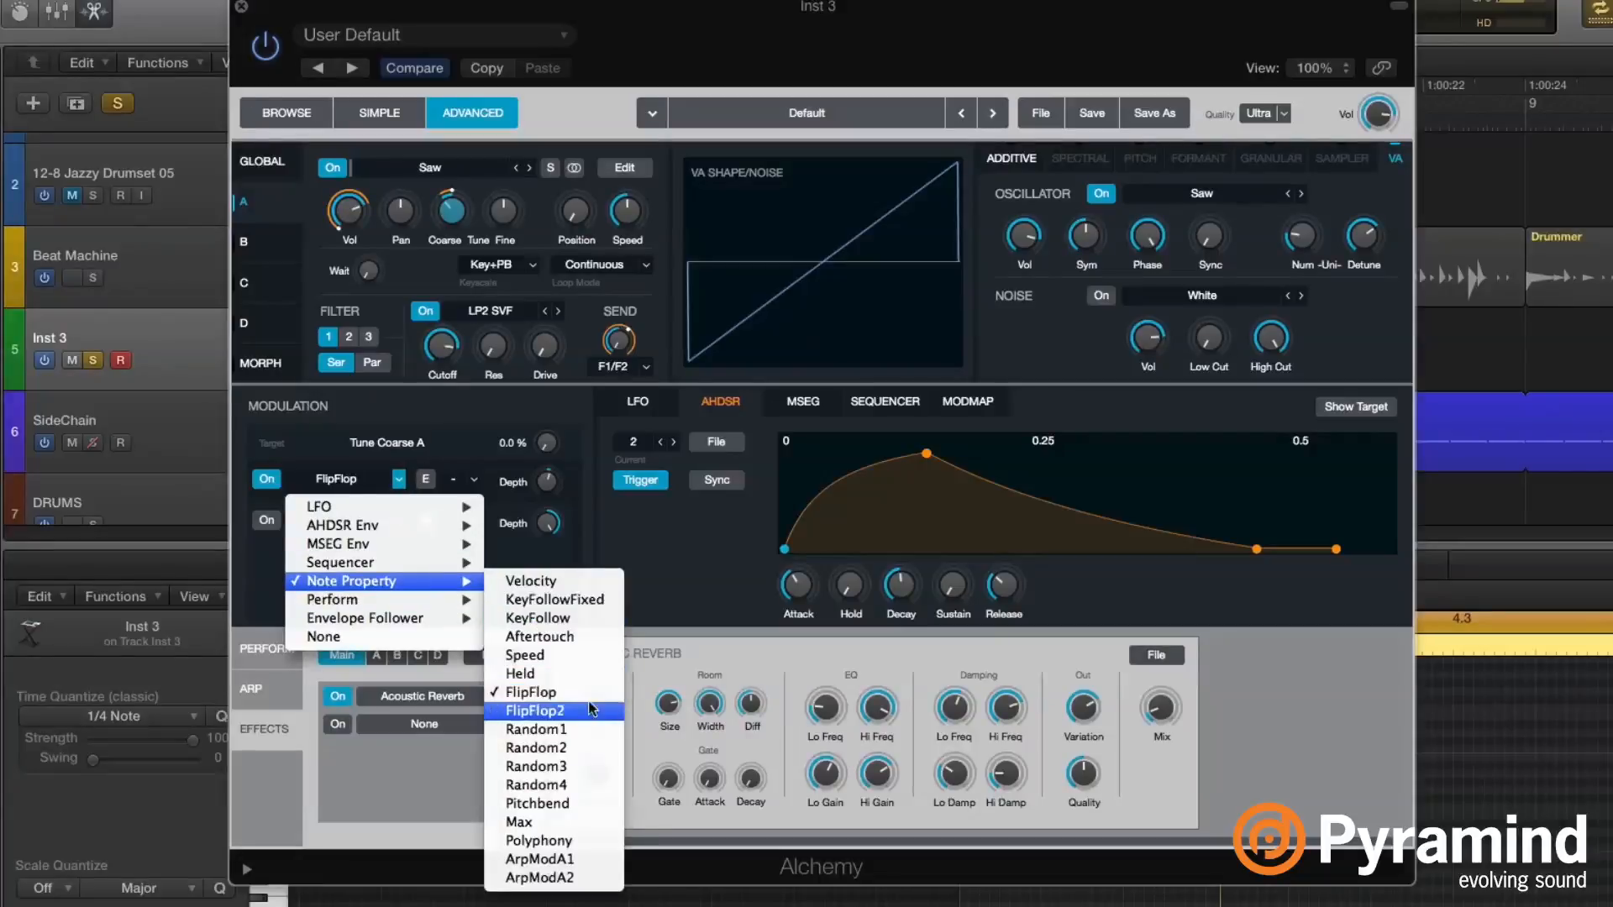
pyautogui.click(533, 711)
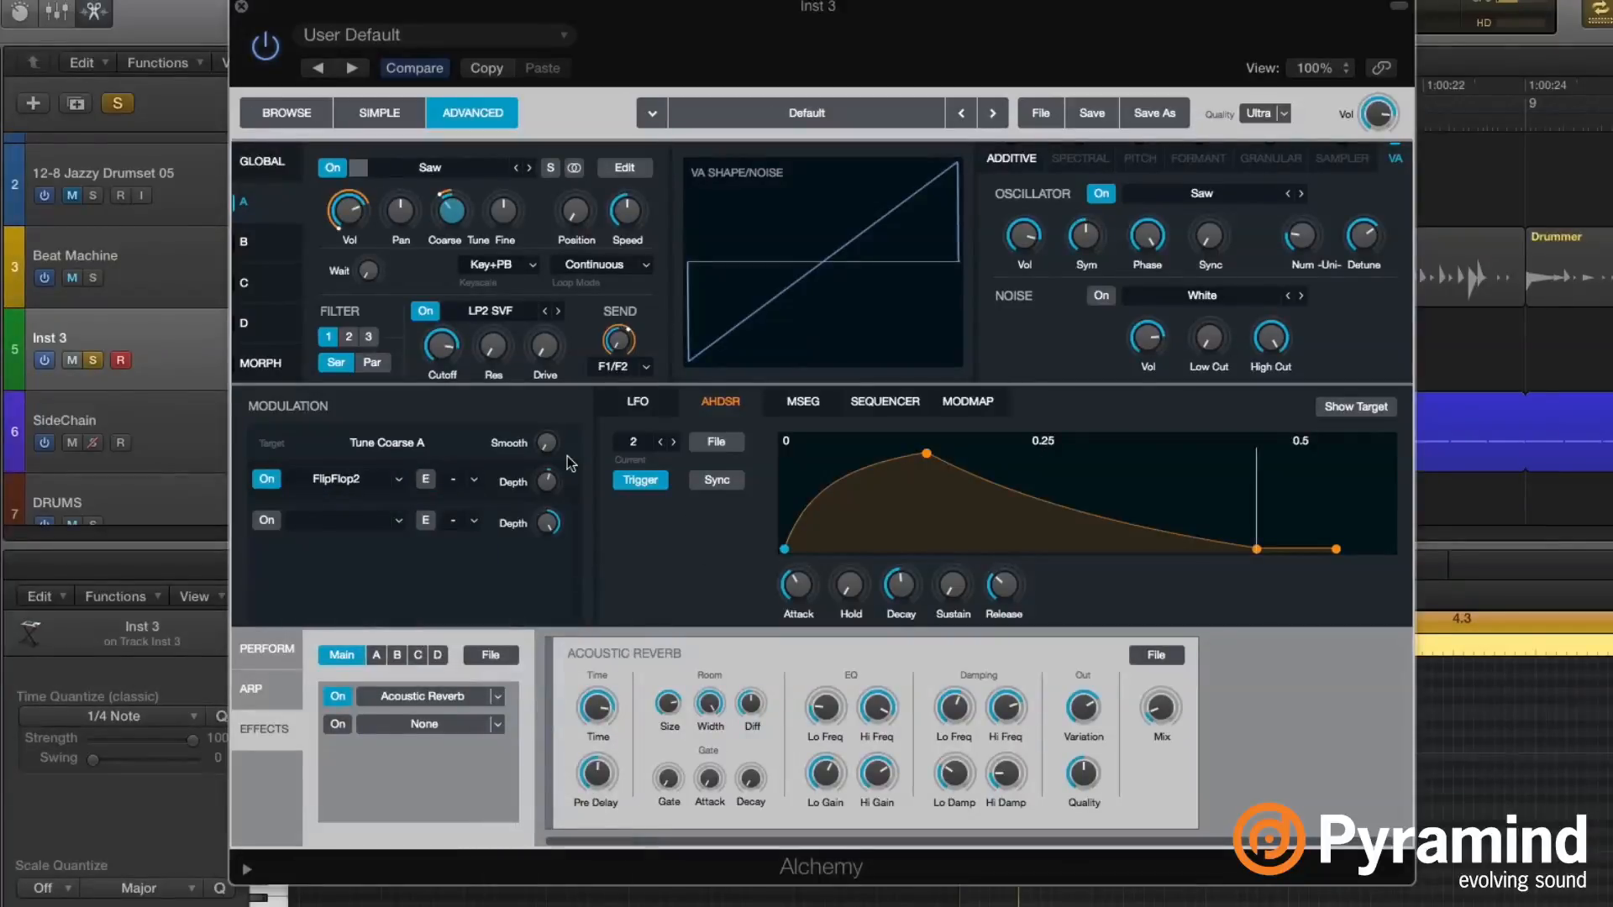
pyautogui.click(398, 480)
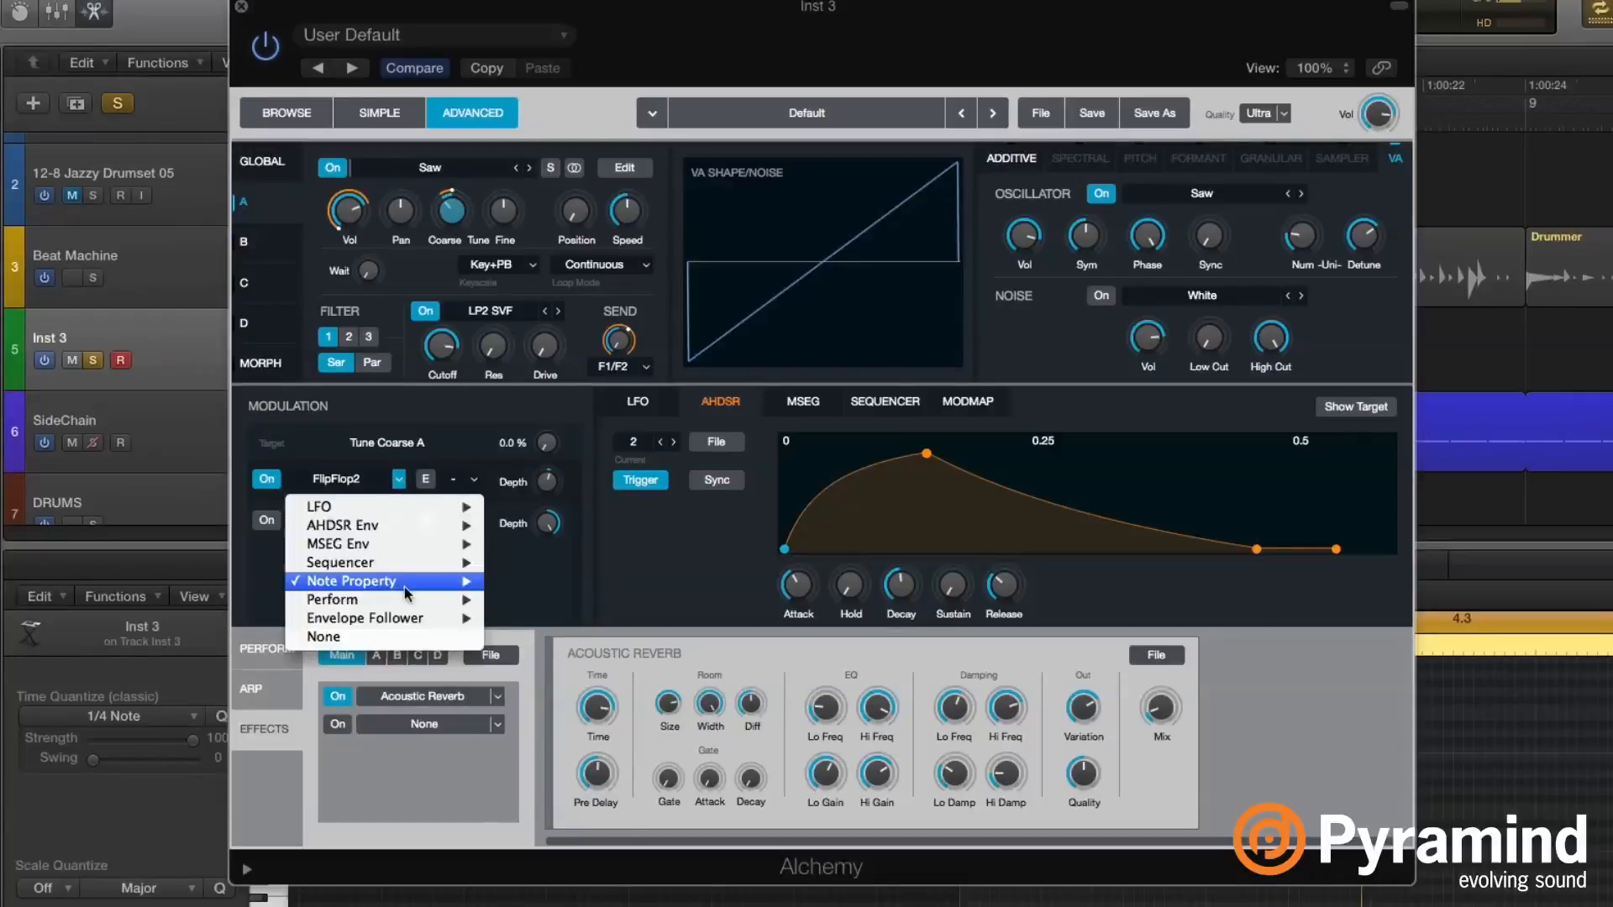
pyautogui.moveTo(437, 581)
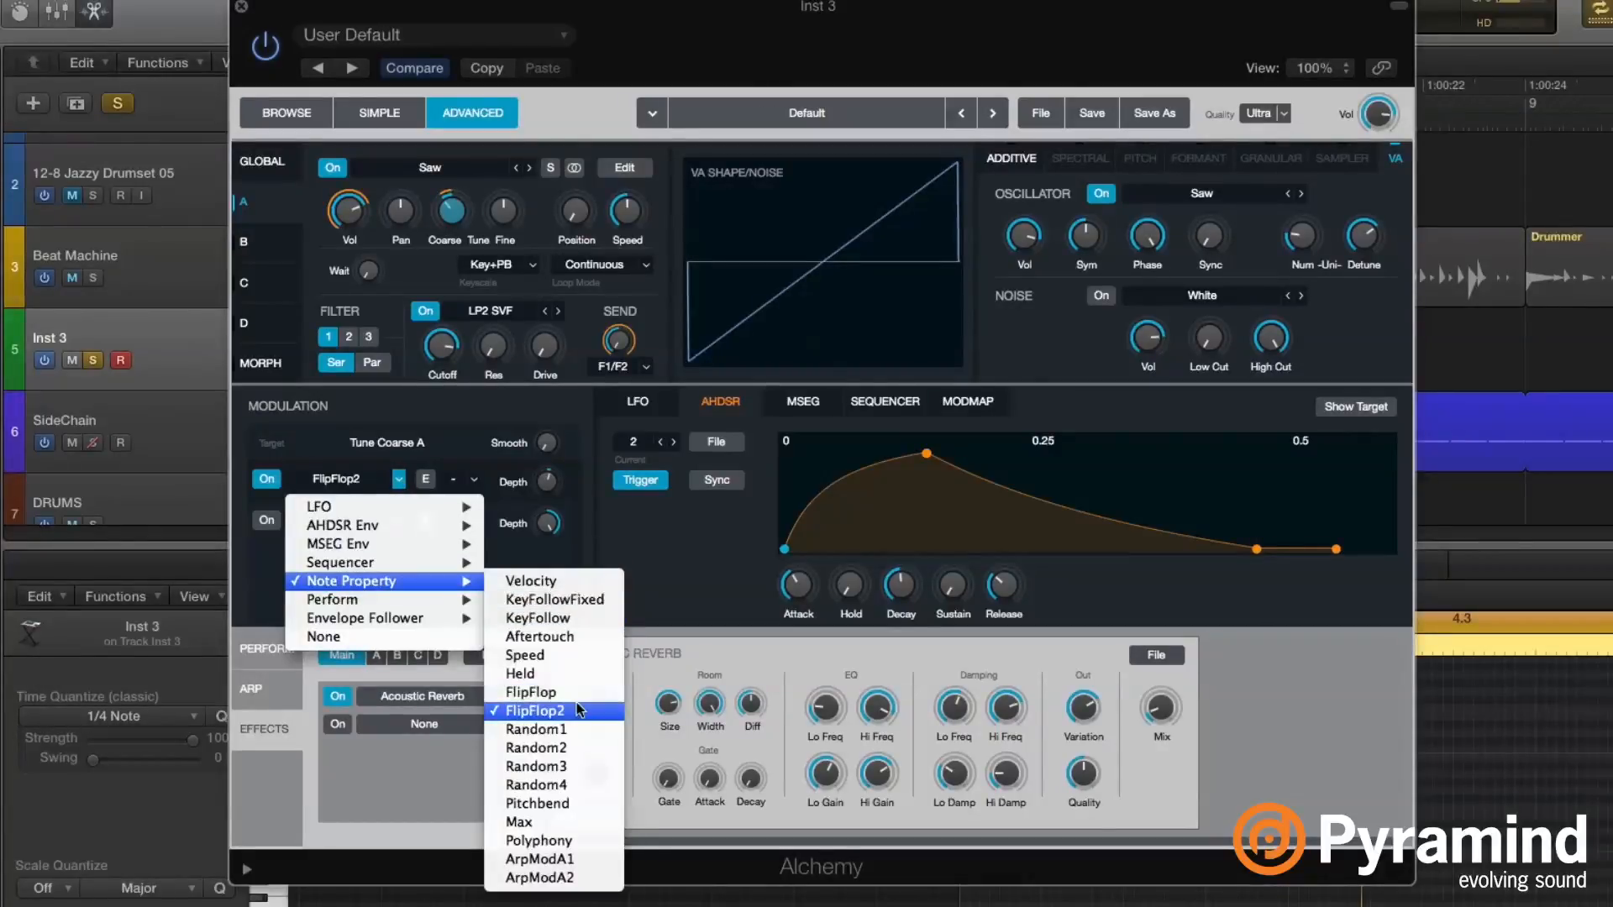
pyautogui.click(554, 693)
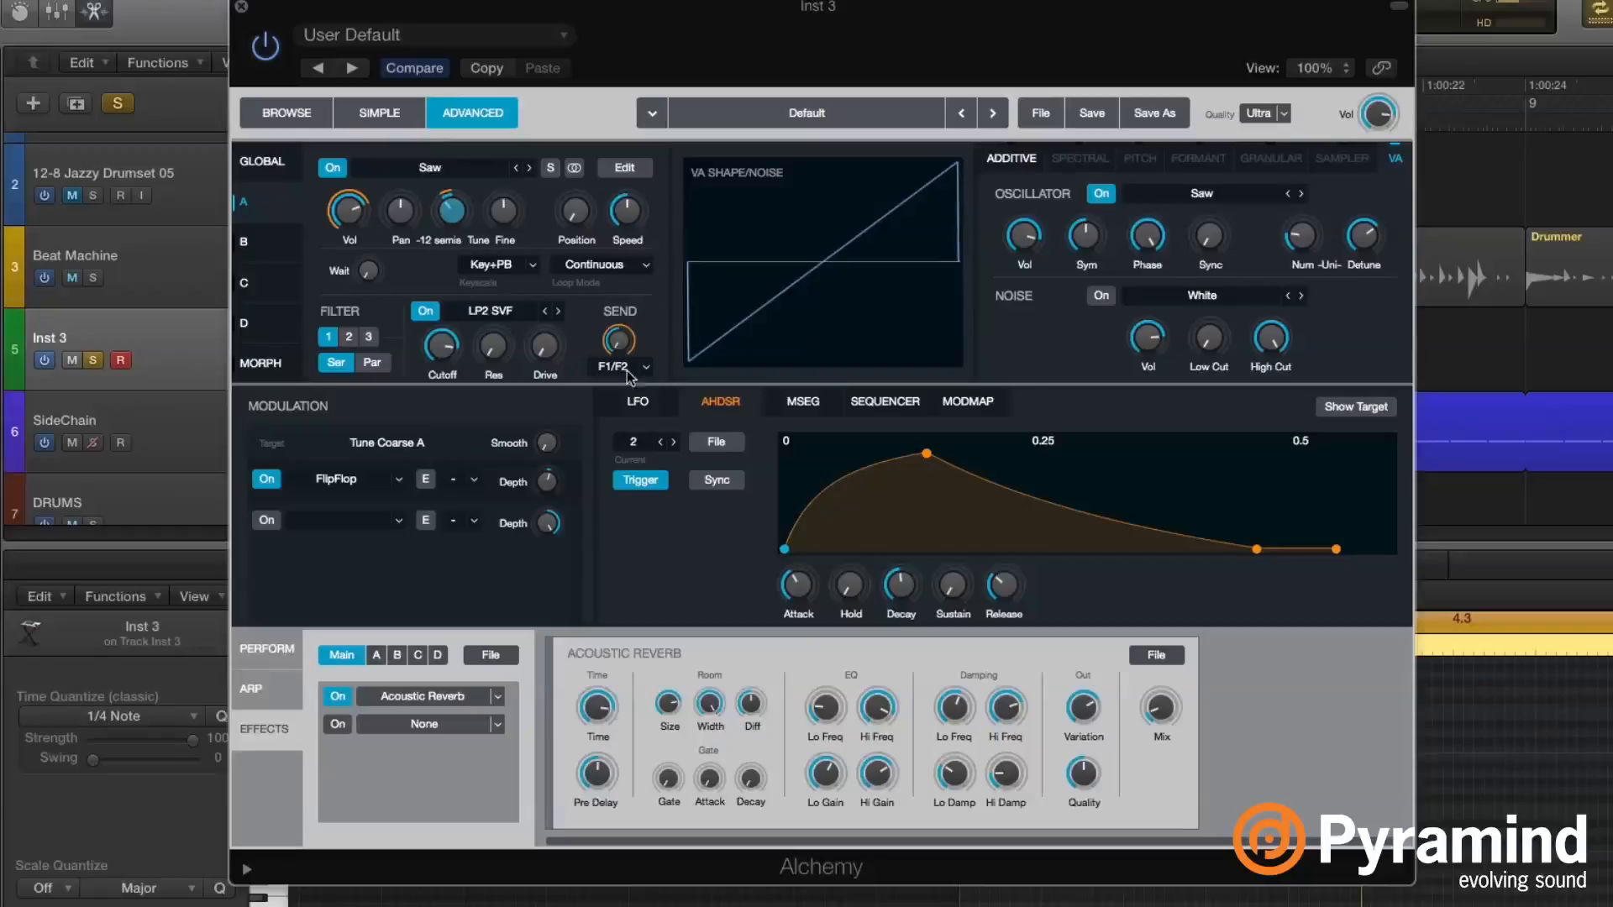
# - Inspect source A's FX send modulation and its Additive settings
pyautogui.click(619, 340)
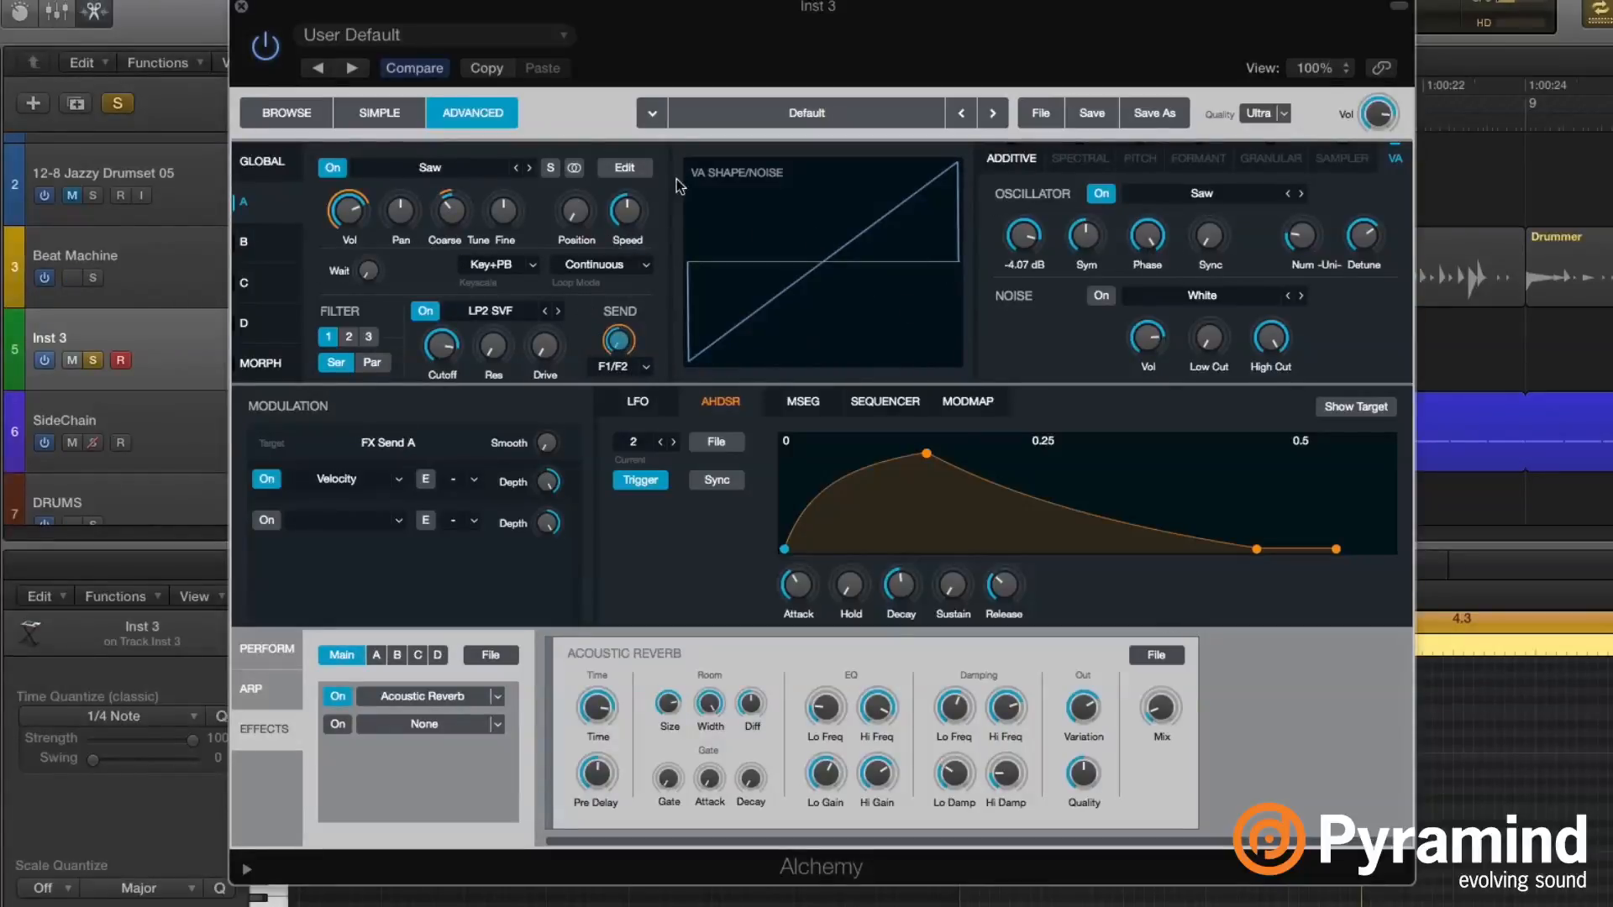
pyautogui.click(1009, 159)
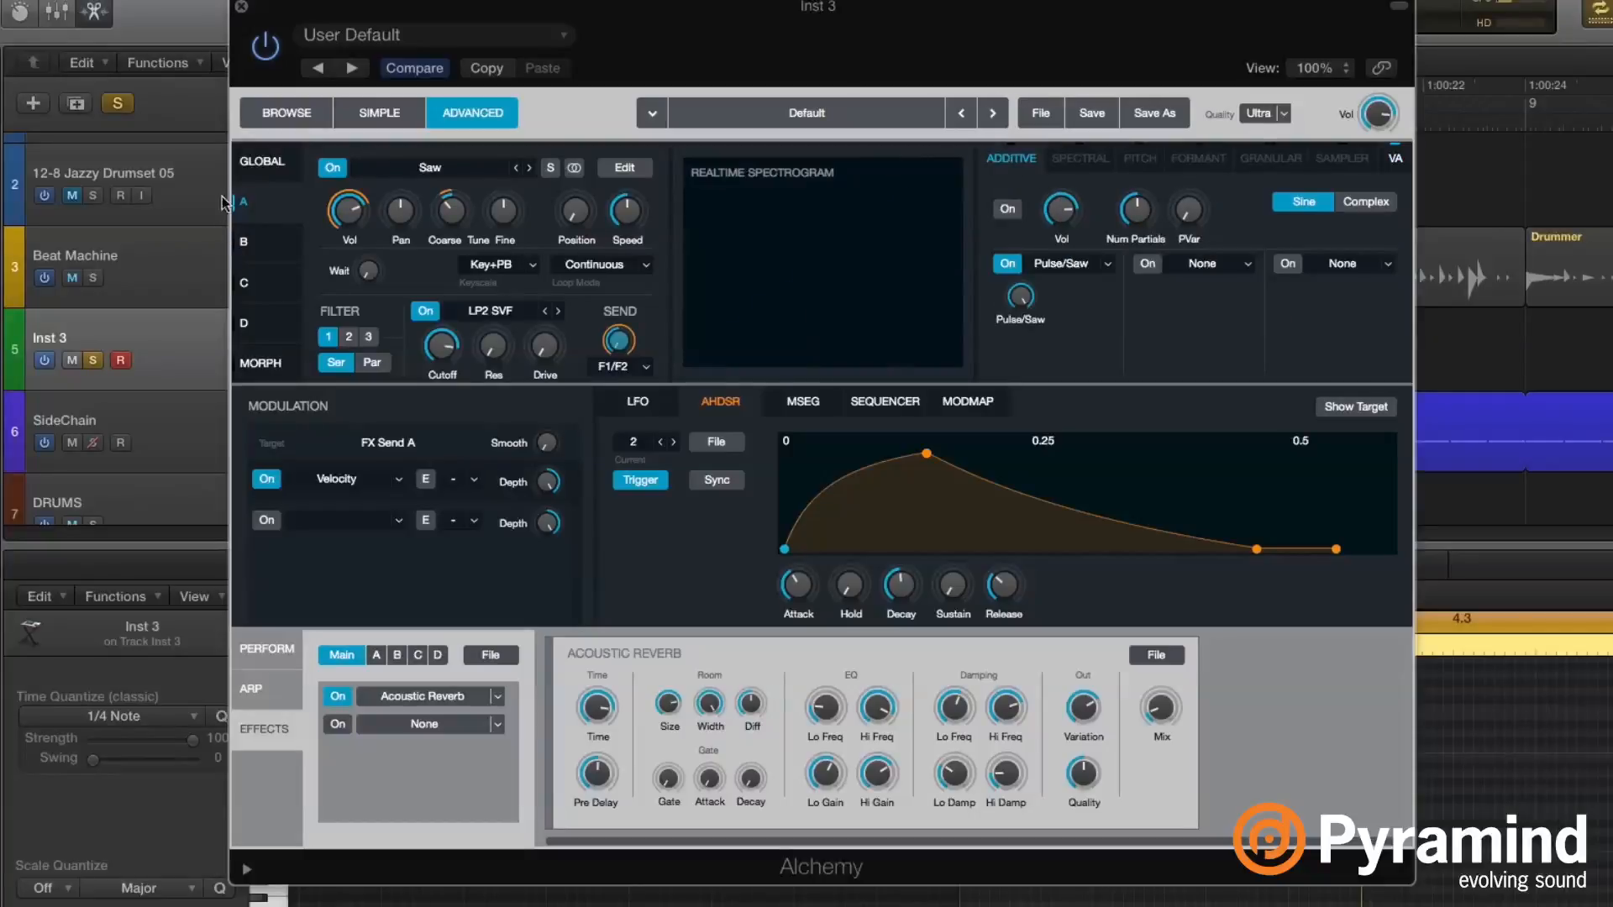
# - Return to the global view, leave only source B on and inspect its volume modulation
pyautogui.click(261, 161)
pyautogui.click(565, 187)
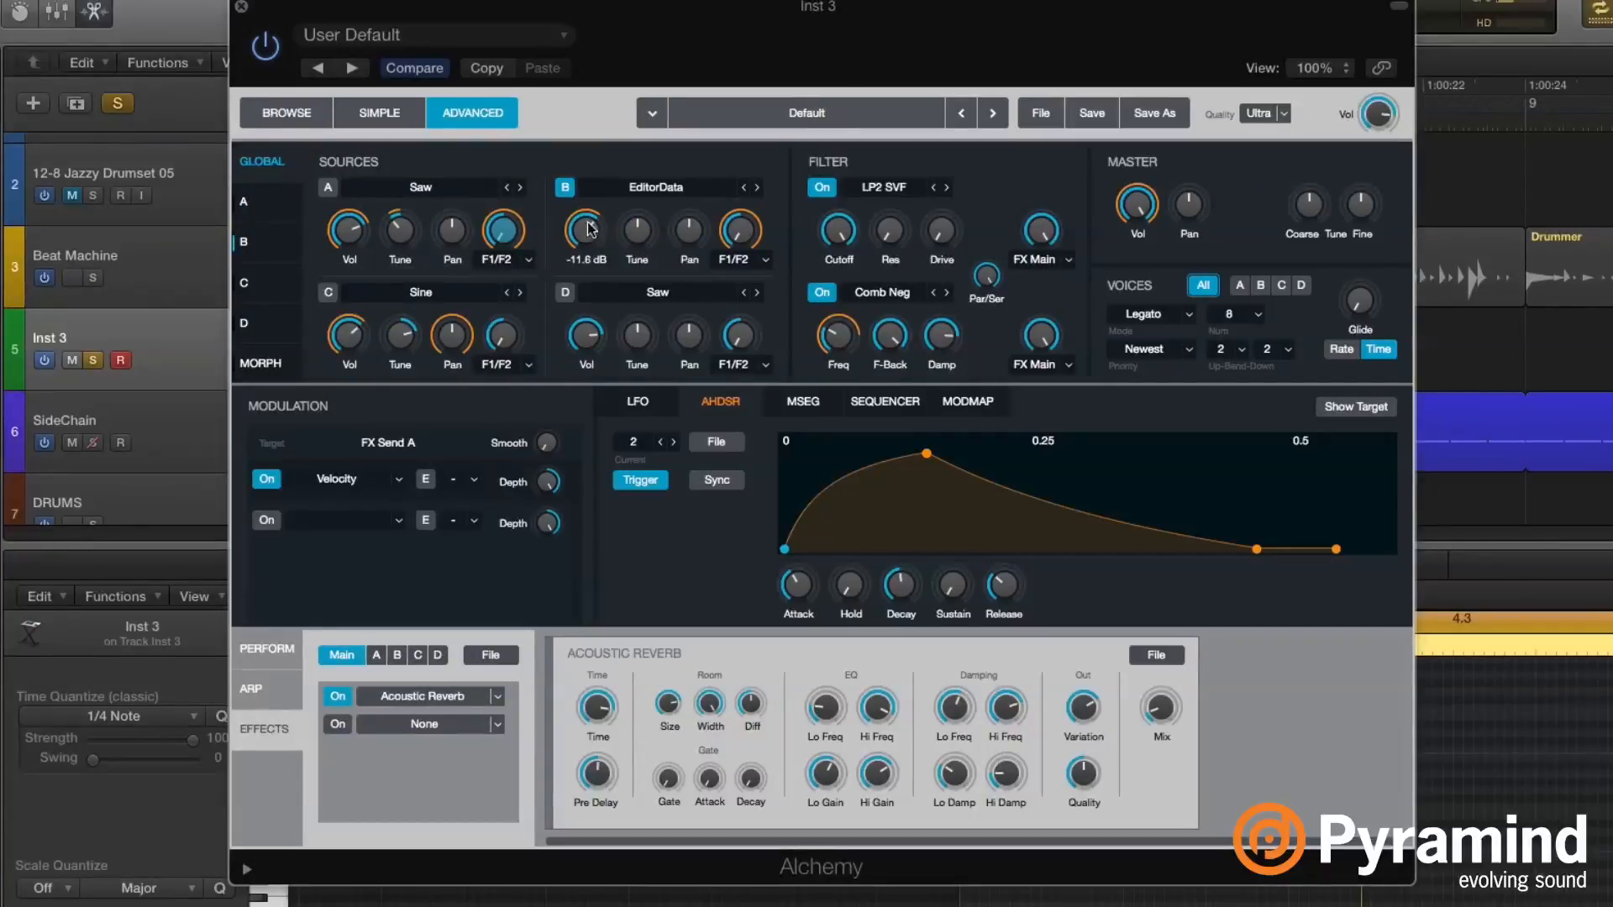
pyautogui.click(586, 230)
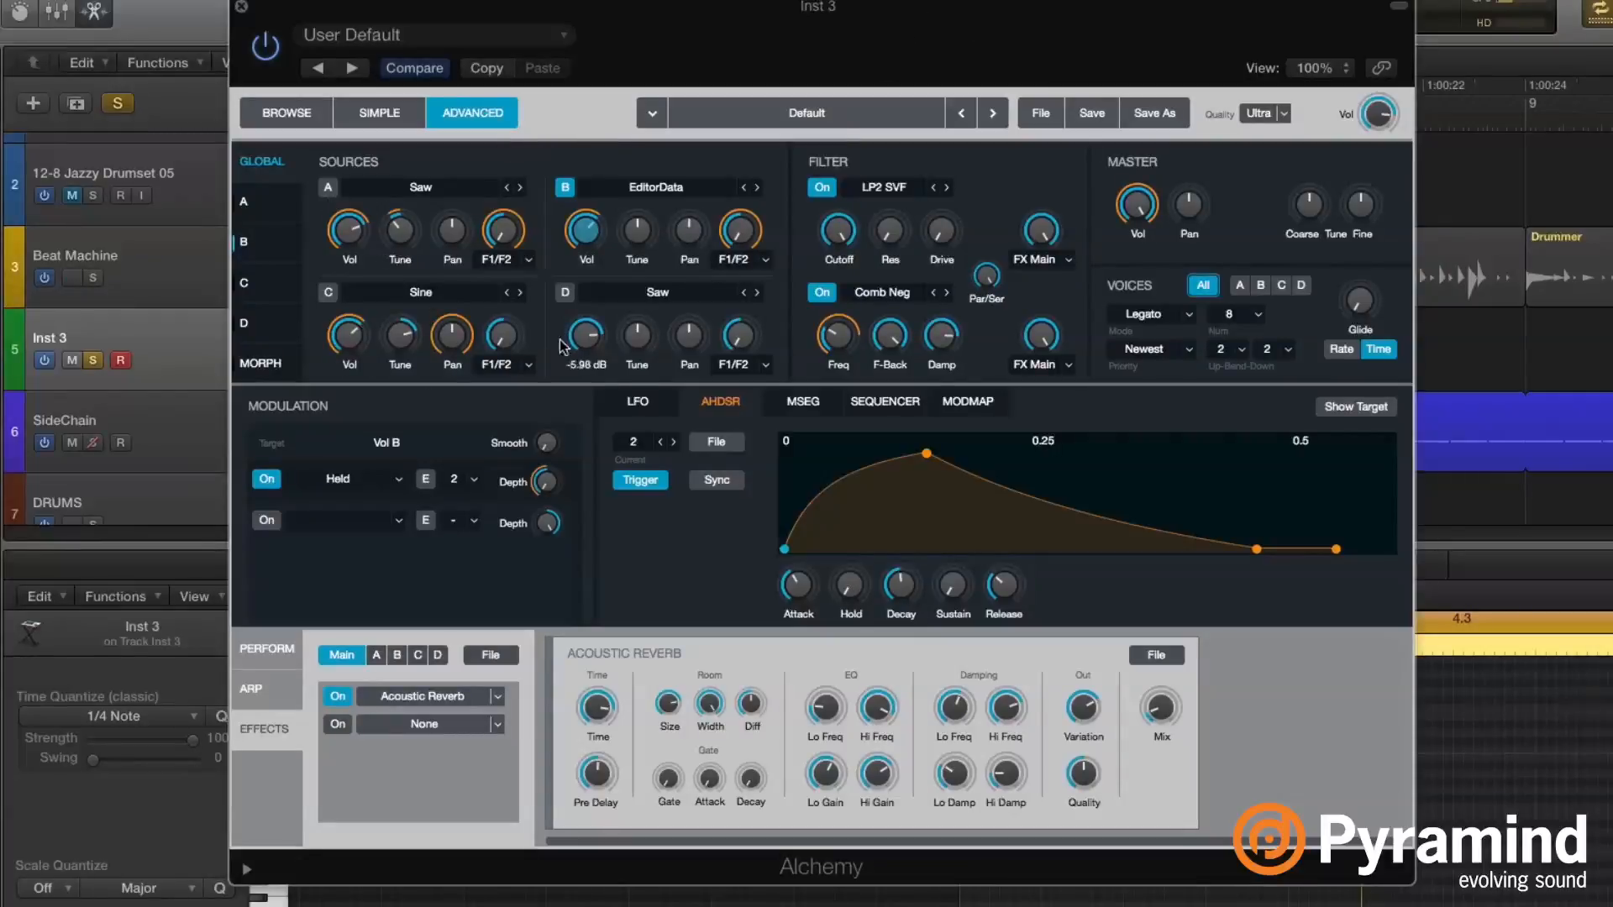
# - Leave only source D on and add Held note-property modulation to its coarse tune with a reduced depth
pyautogui.click(566, 291)
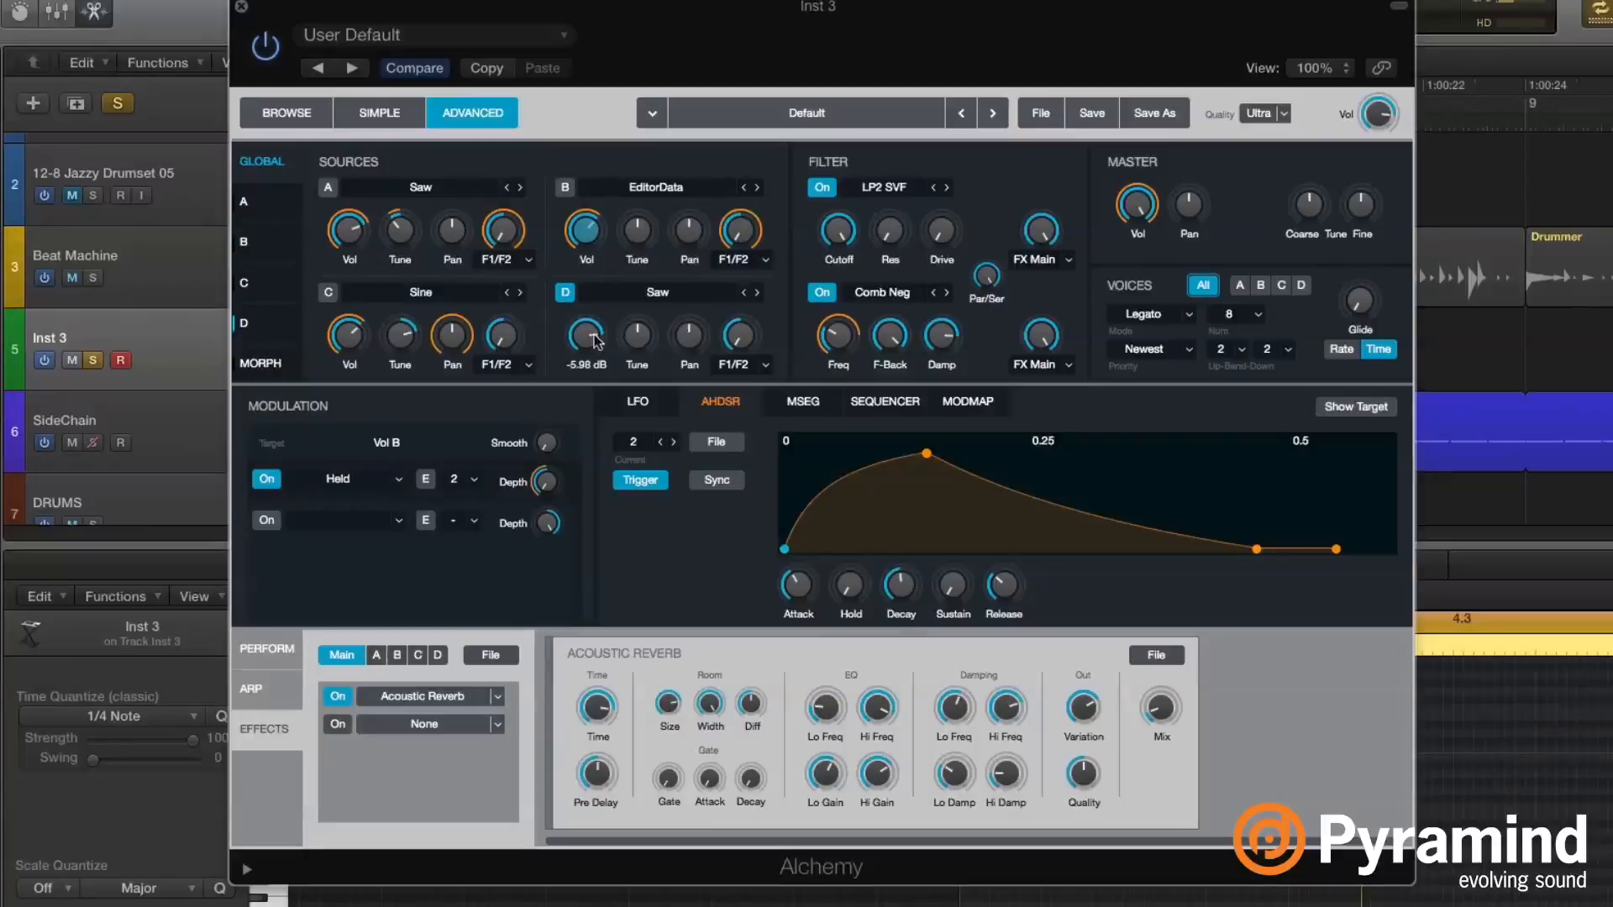
pyautogui.click(591, 370)
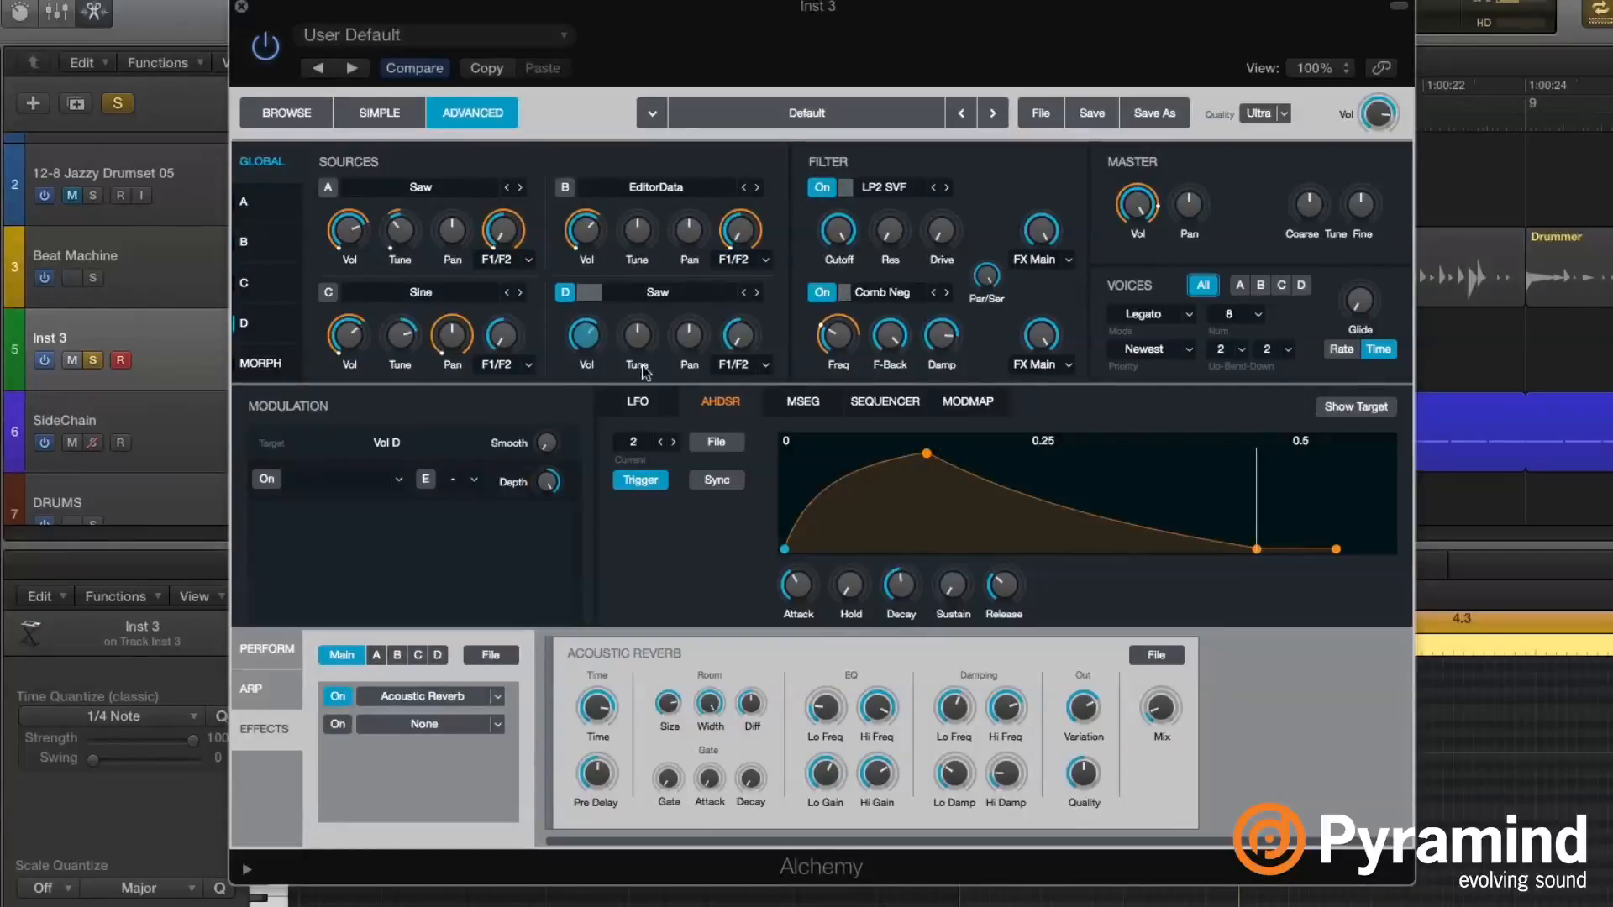
pyautogui.rightClick(639, 336)
pyautogui.moveTo(739, 356)
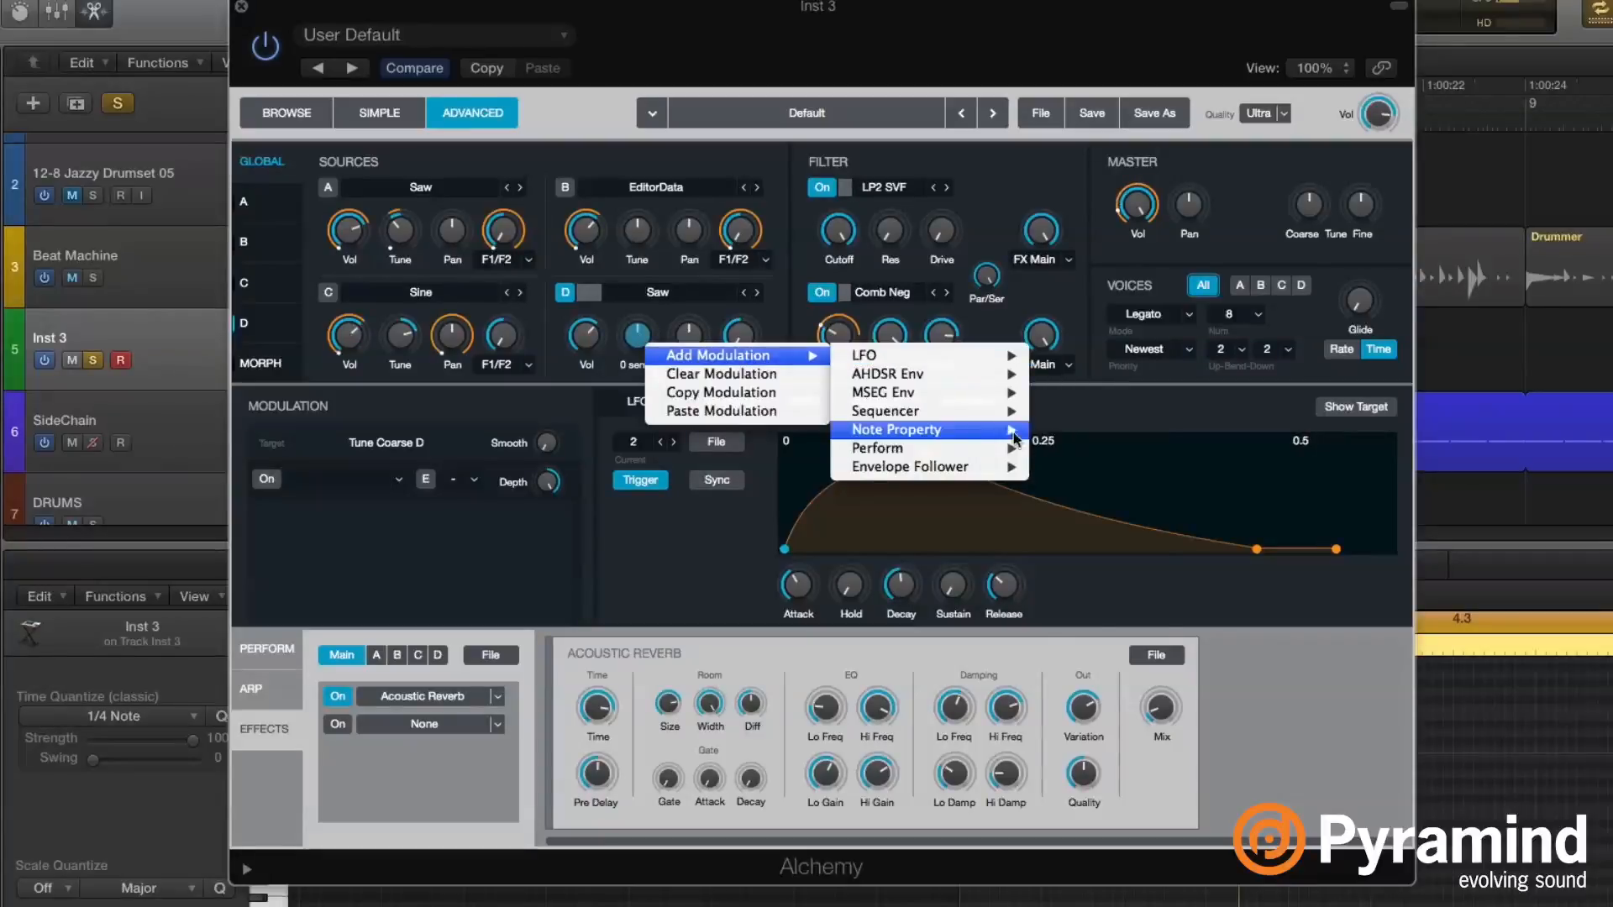
pyautogui.moveTo(897, 430)
pyautogui.click(1065, 522)
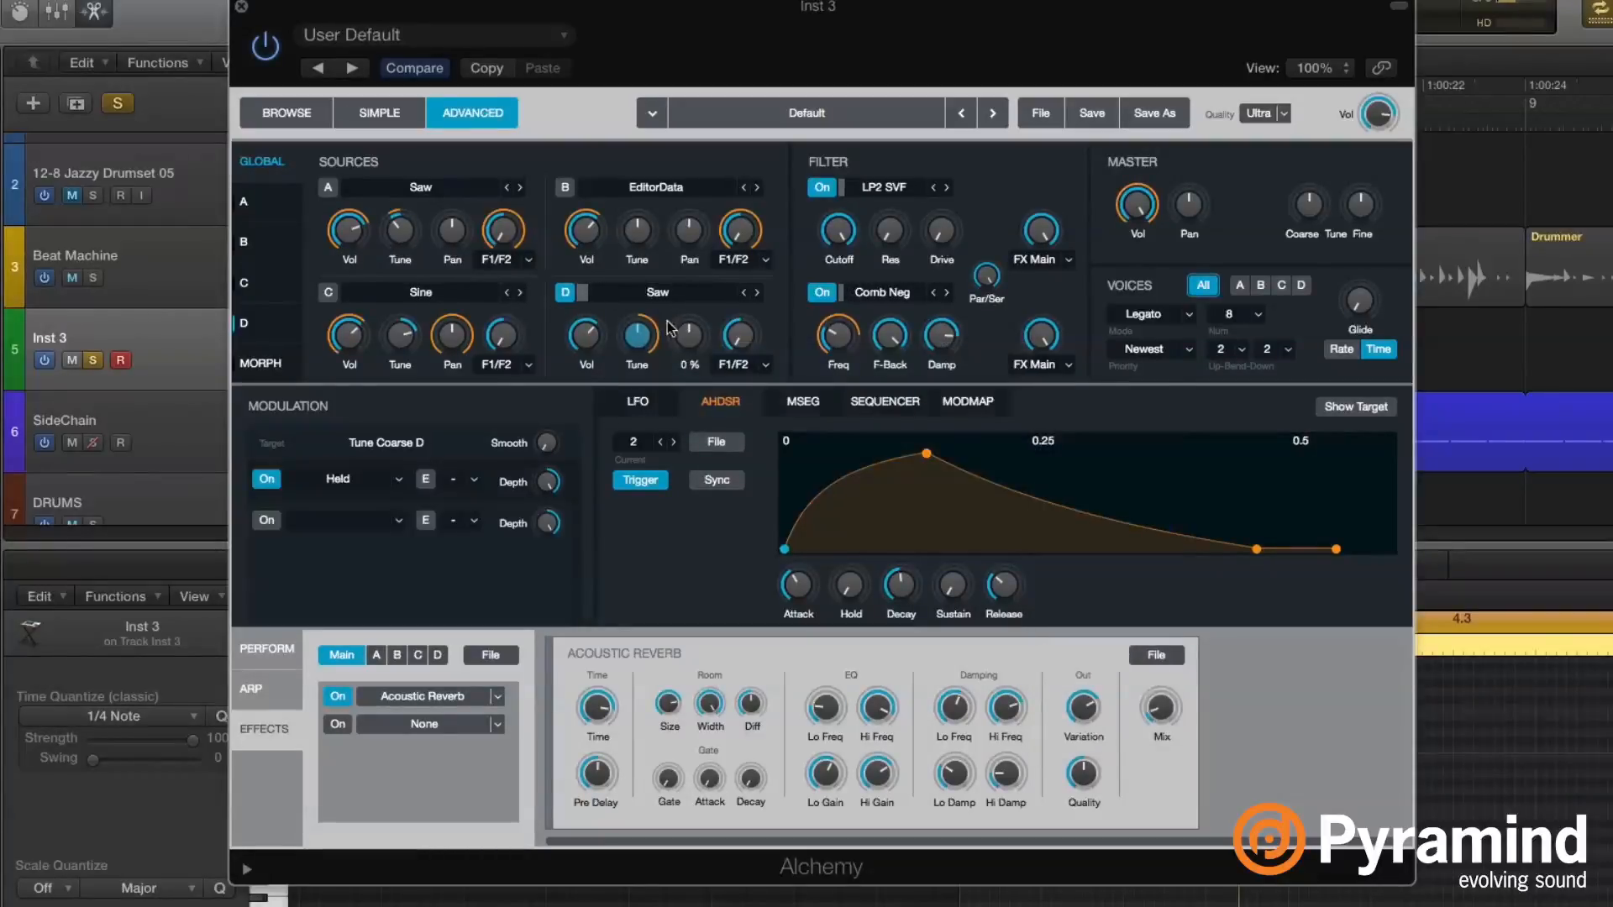
pyautogui.moveTo(552, 485); pyautogui.dragTo(536, 548)
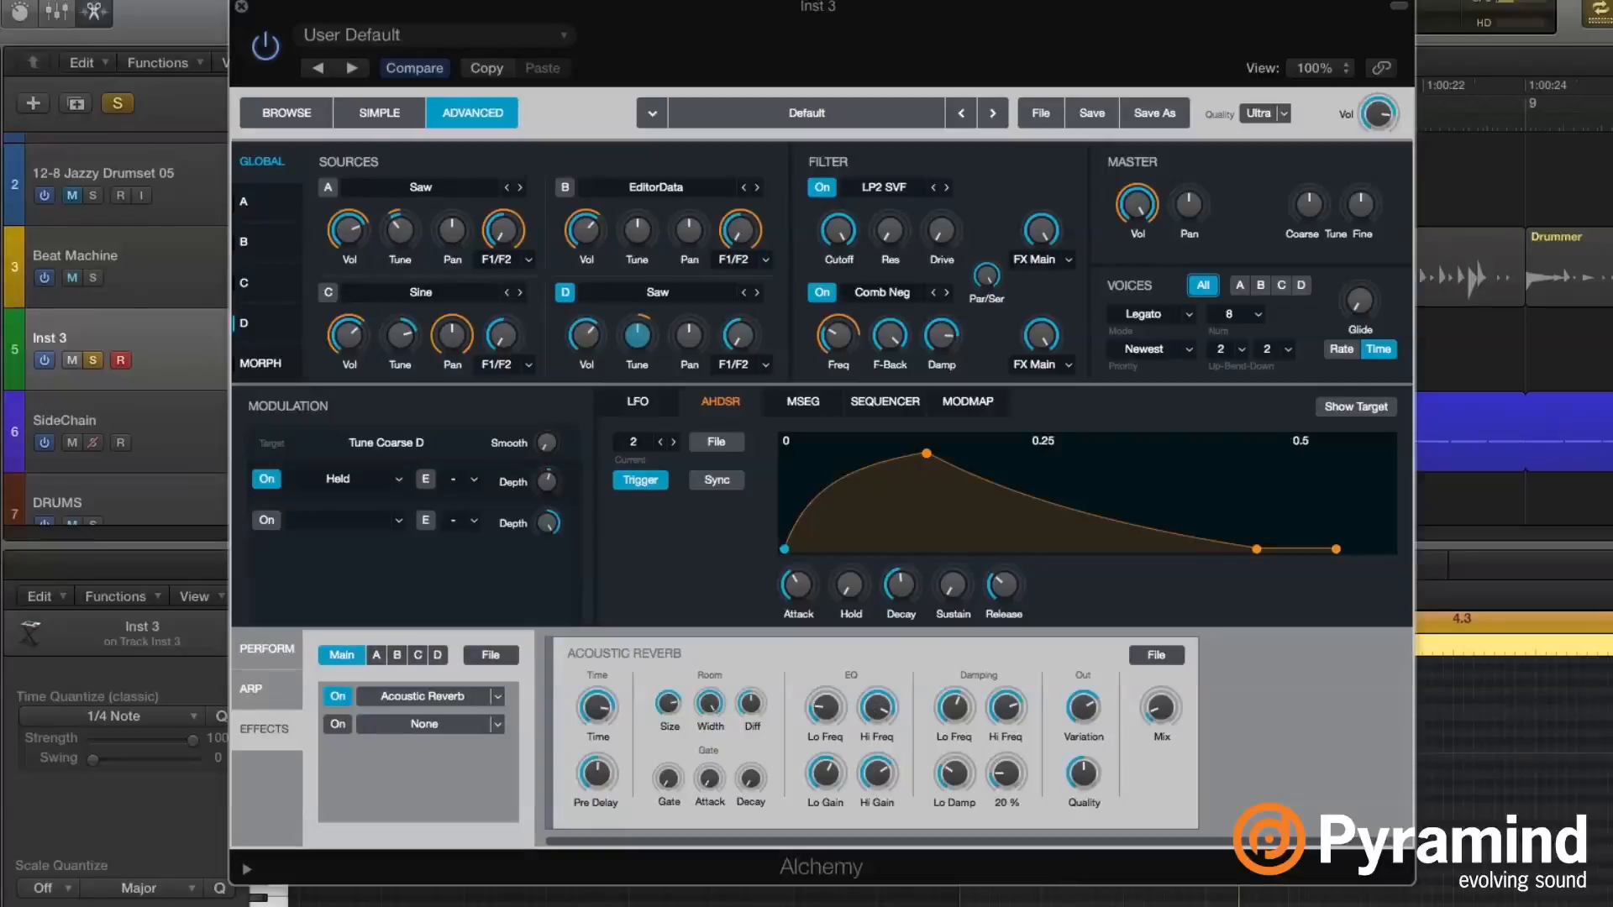
# - Shorten all four C3 notes so gaps separate them, and show the Alchemy window again
pyautogui.press('super+w')
pyautogui.moveTo(1036, 711); pyautogui.dragTo(1206, 825)
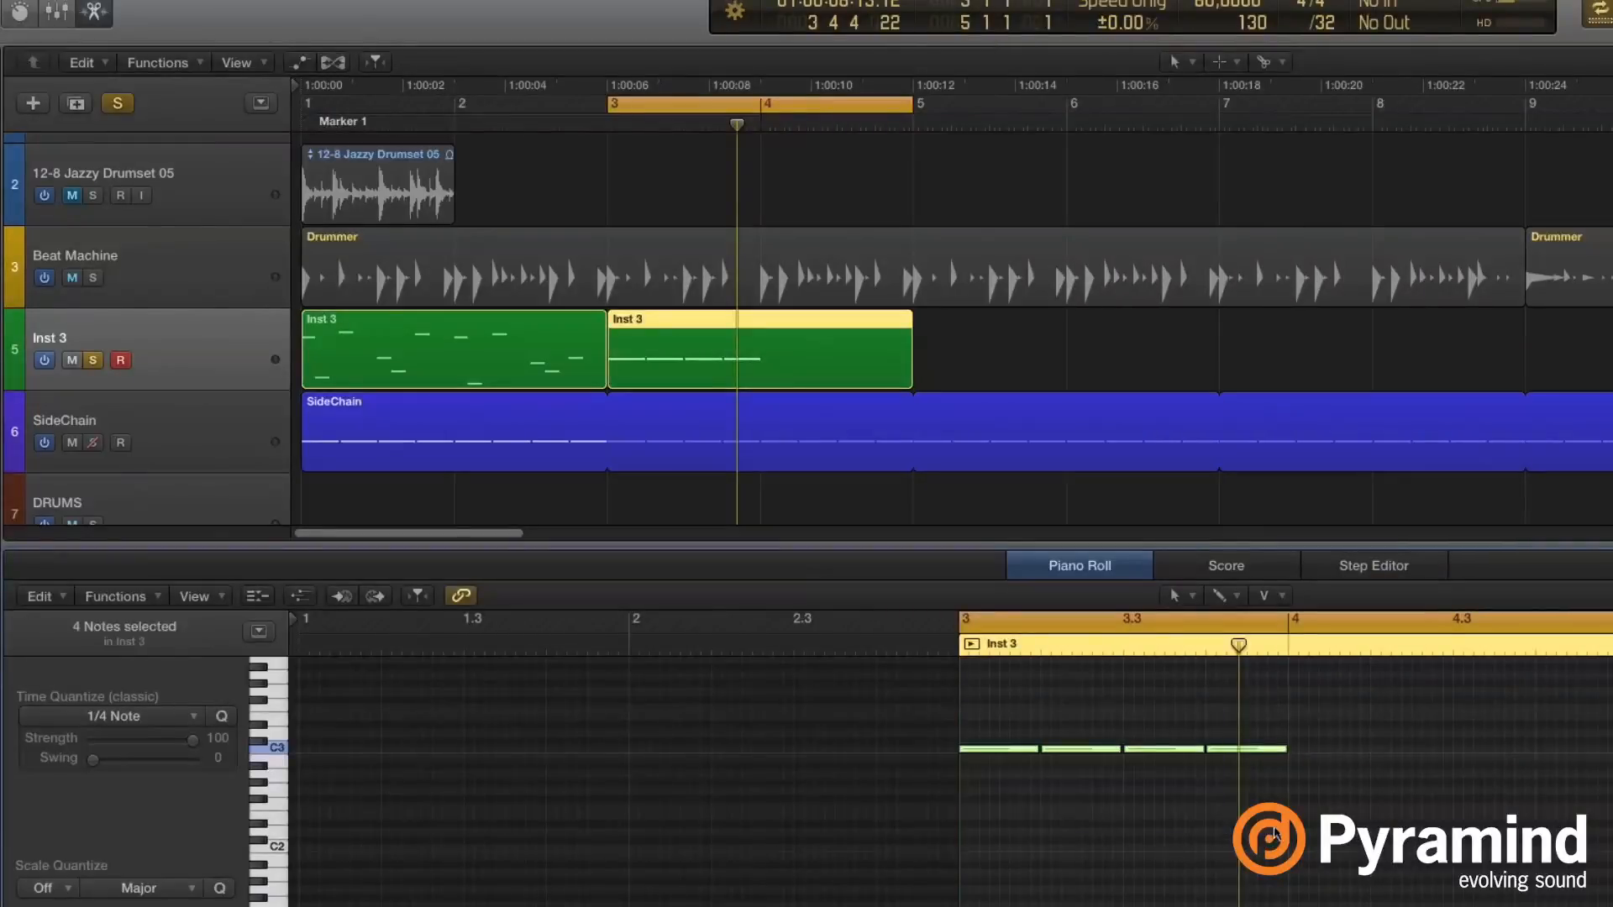
pyautogui.moveTo(1281, 753); pyautogui.dragTo(1236, 752)
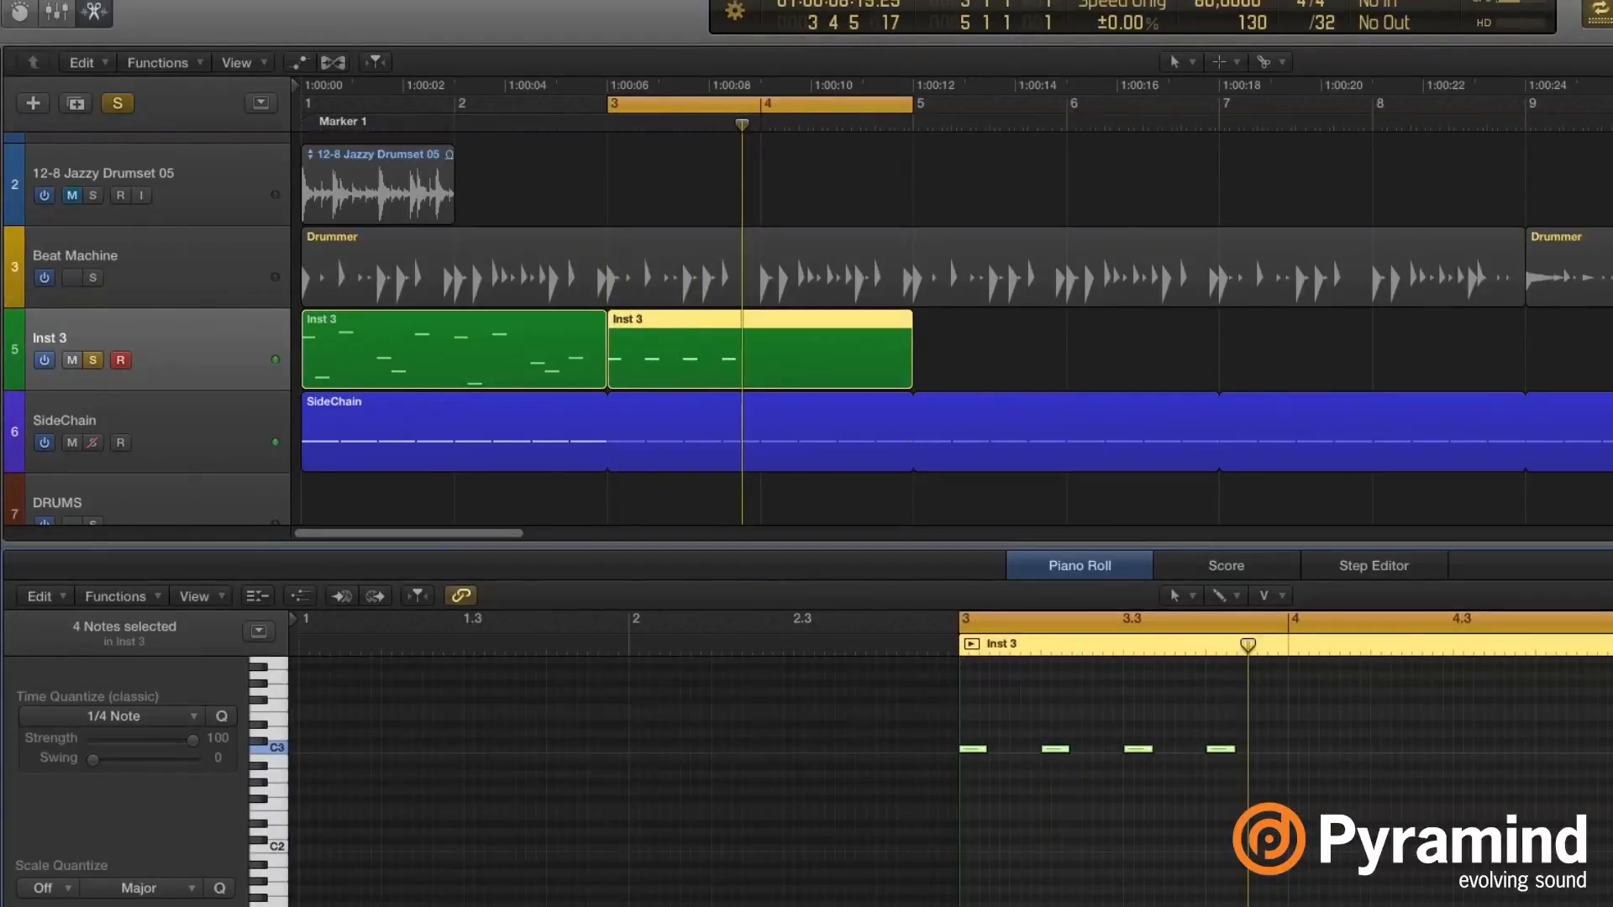
pyautogui.press('v')
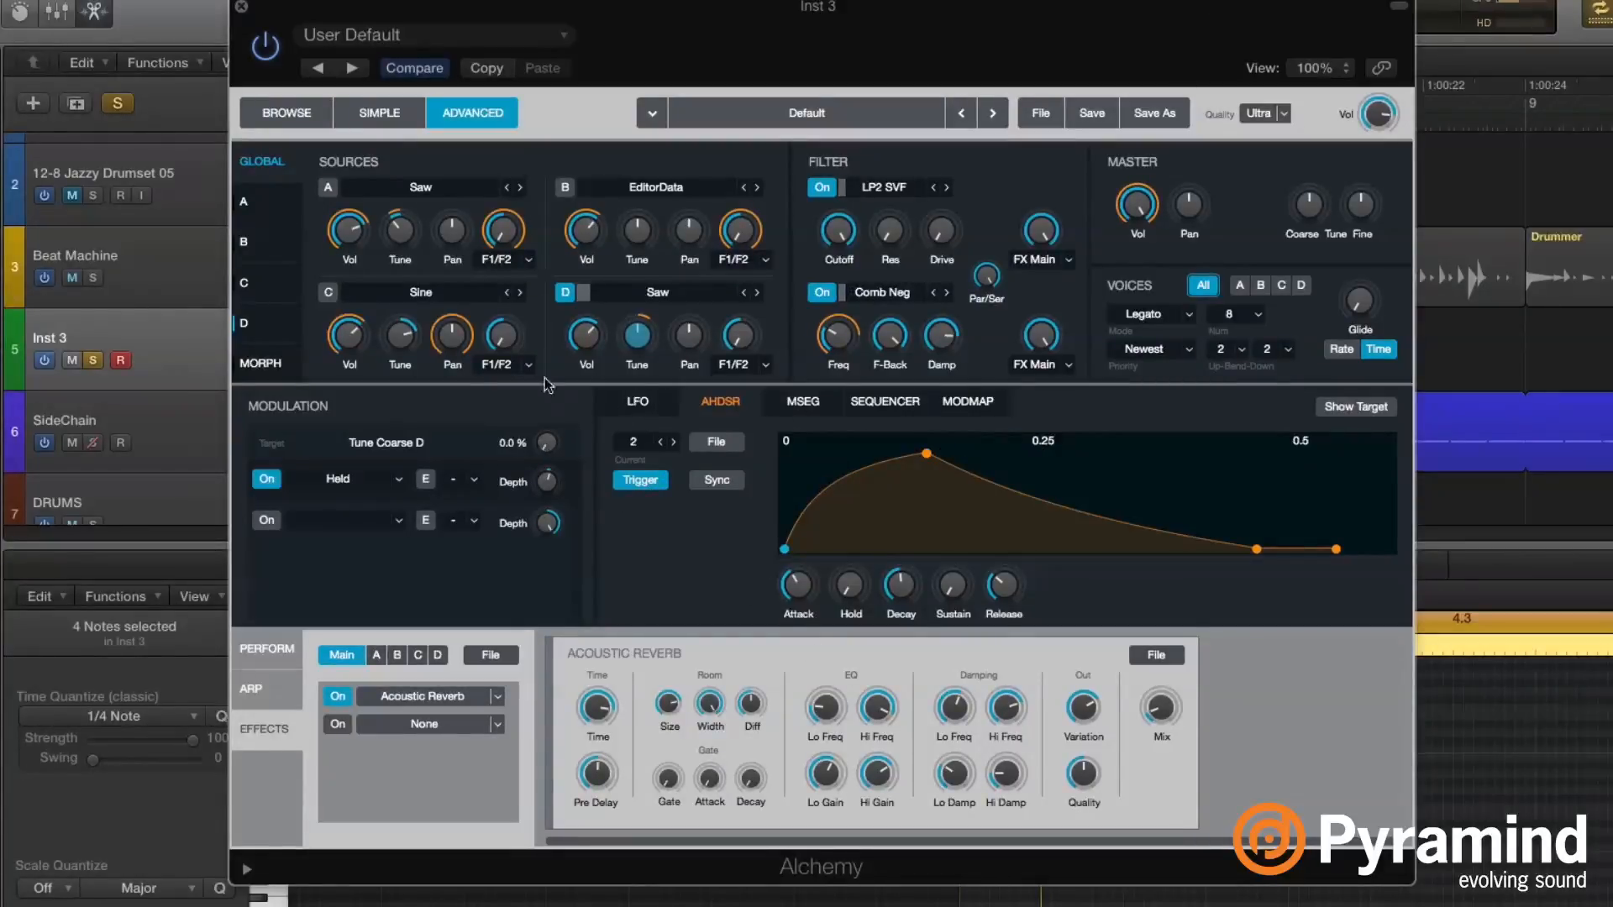
# - Show AHDSR envelope 1 and the performance controls, and adjust the performance Release amount
pyautogui.click(660, 442)
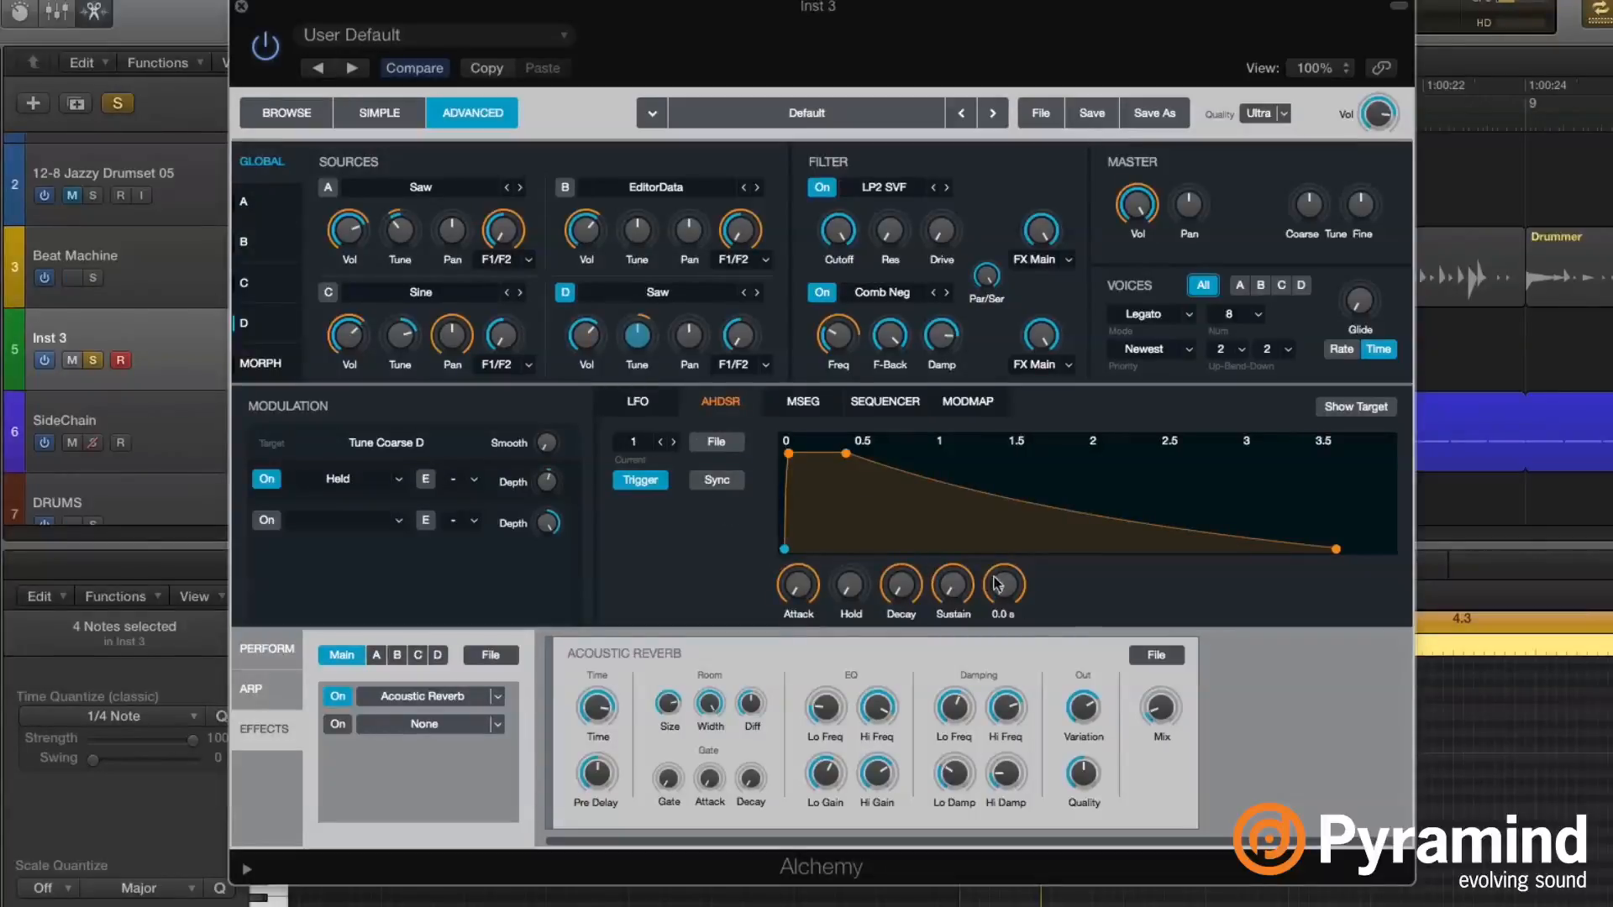
pyautogui.click(290, 664)
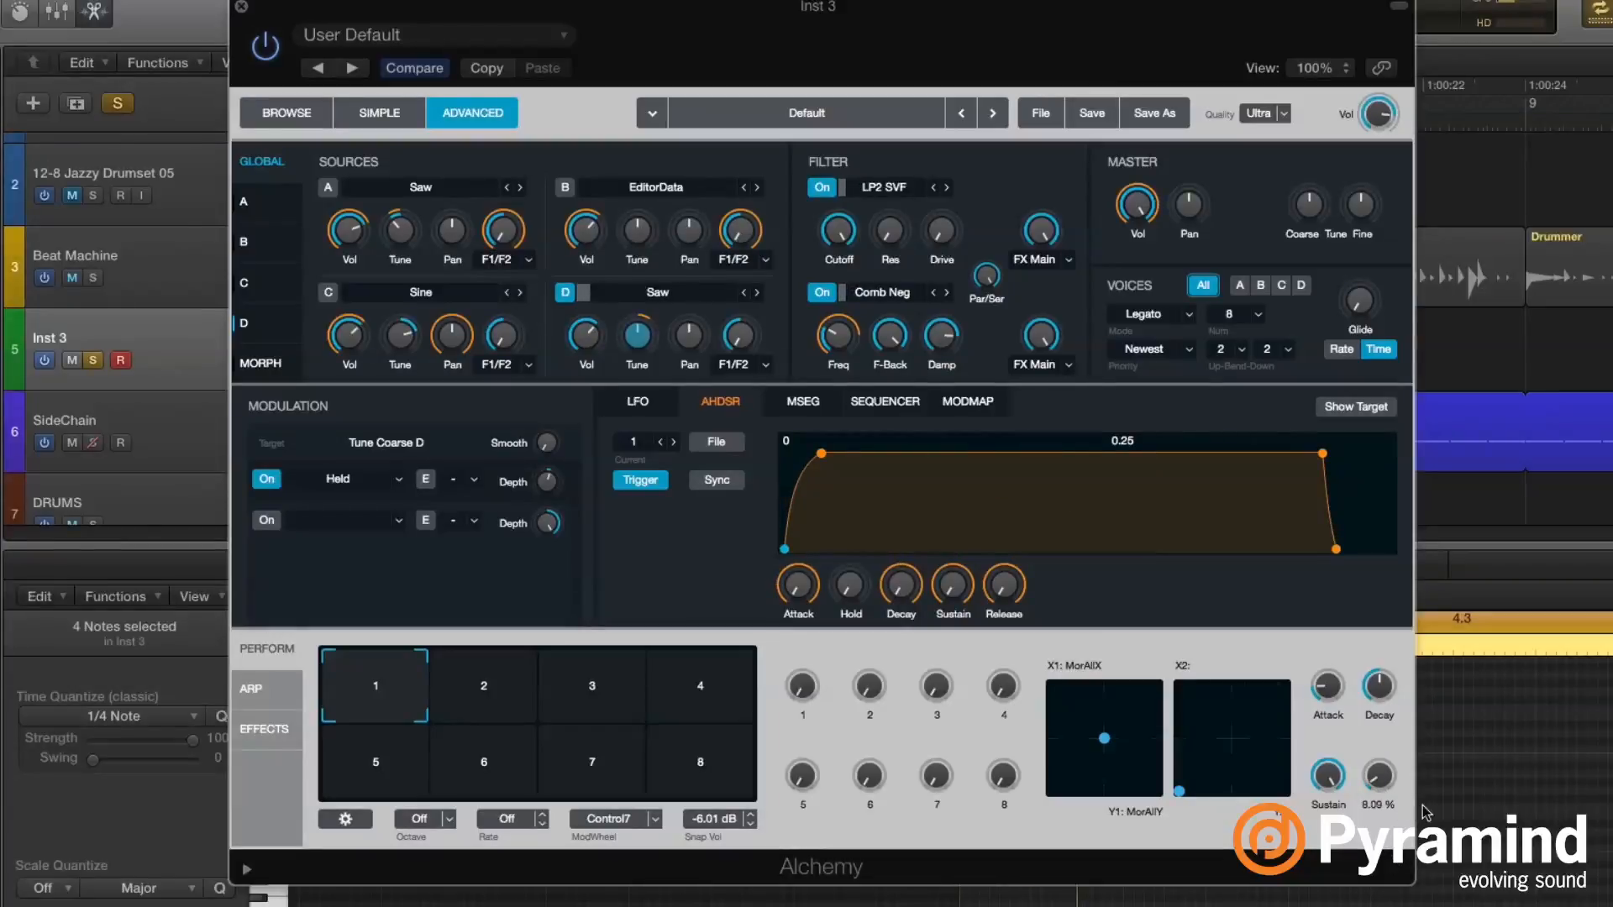
pyautogui.moveTo(1398, 795)
pyautogui.mouseDown()
pyautogui.moveTo(1387, 745)
pyautogui.moveTo(1388, 791)
pyautogui.mouseUp()
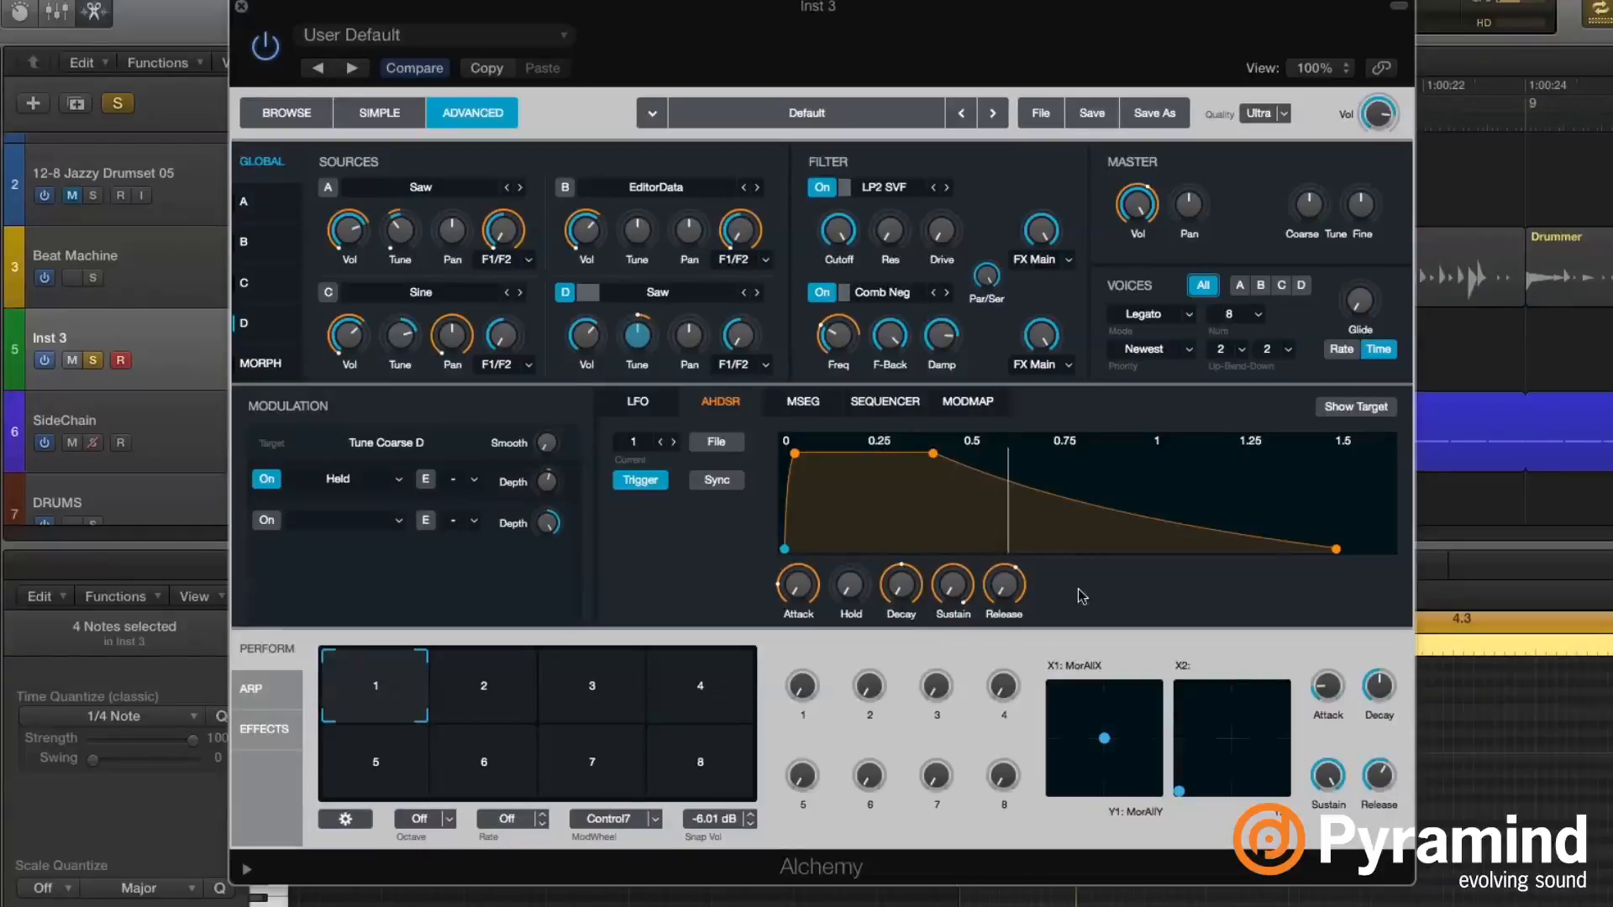
# - Add Held note-property modulation to the Filter 1 cutoff and set its depth to about -52%
pyautogui.rightClick(838, 238)
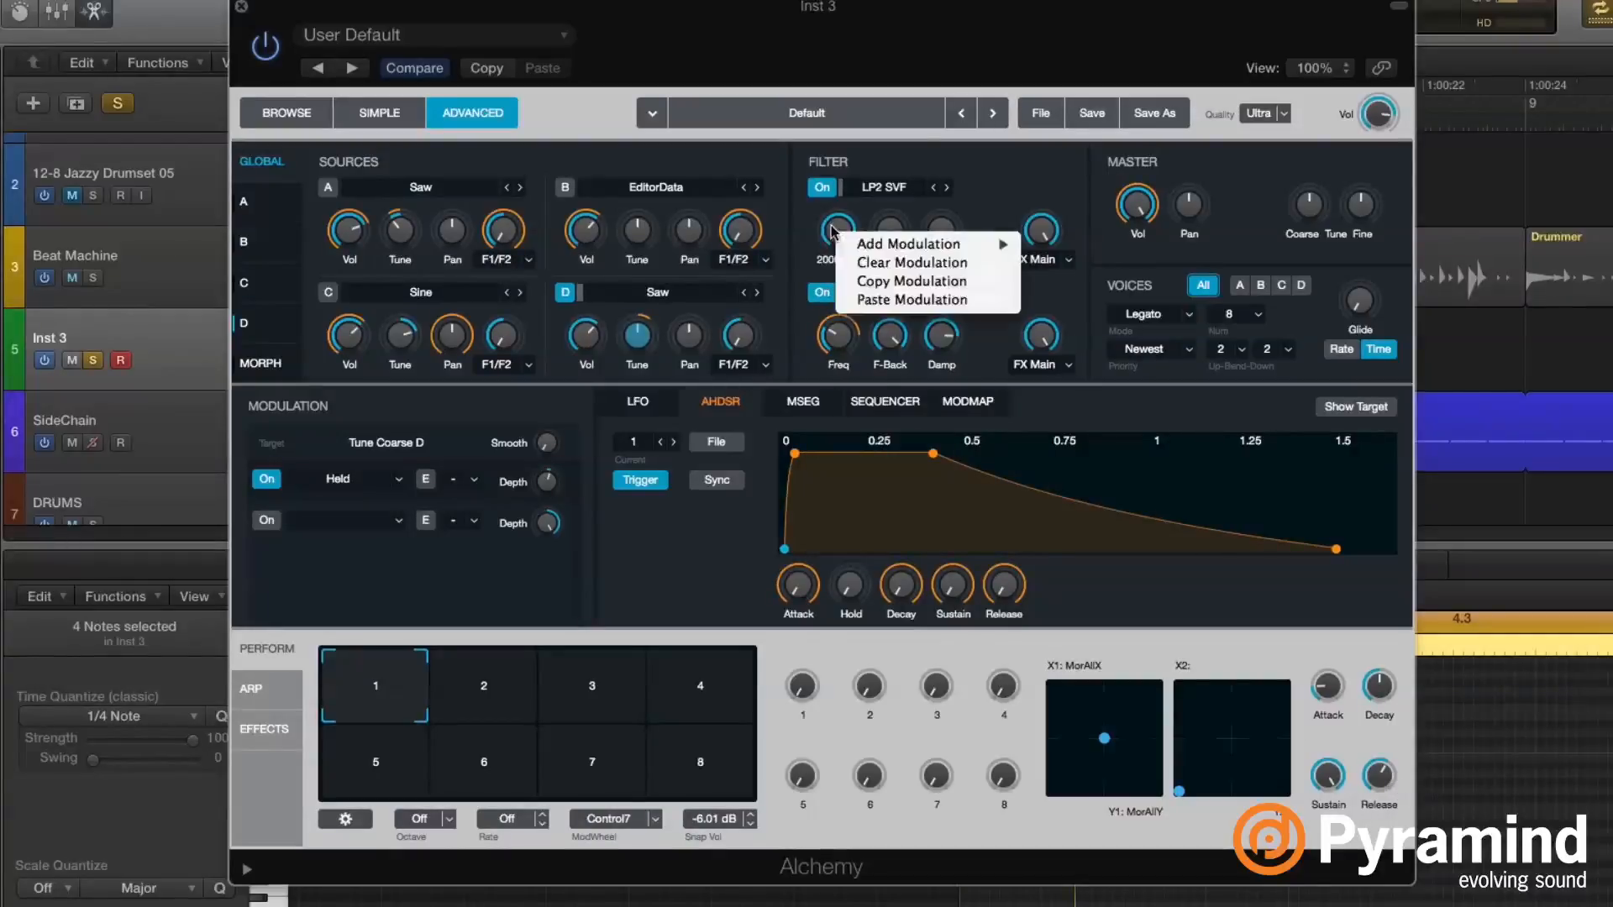
pyautogui.moveTo(924, 243)
pyautogui.moveTo(1202, 300)
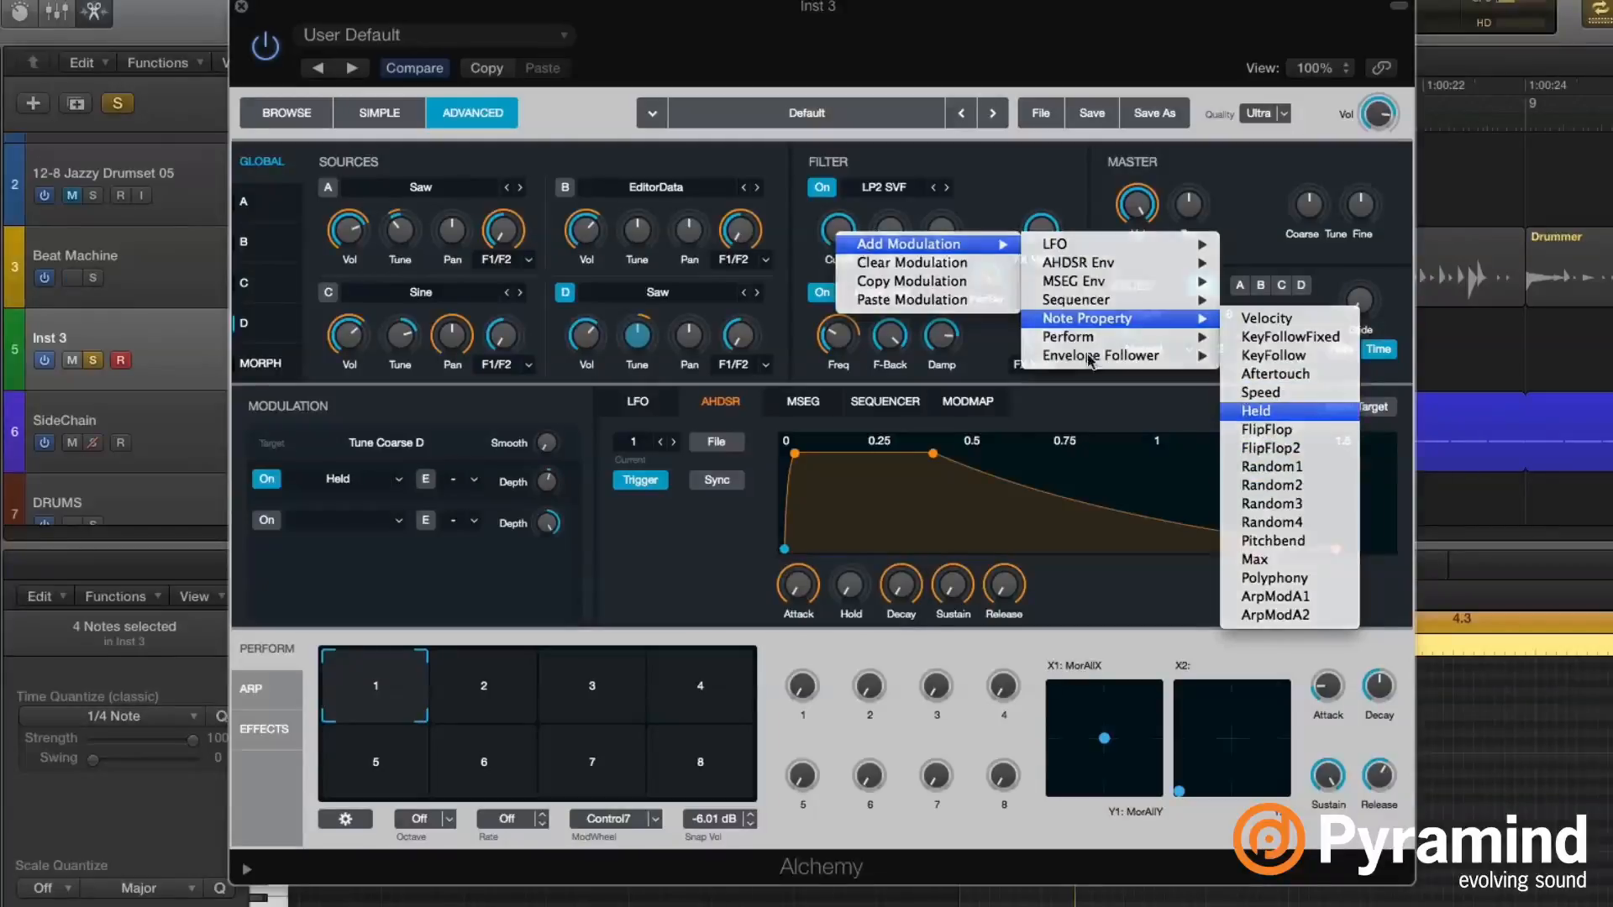
pyautogui.click(1311, 411)
pyautogui.moveTo(870, 345); pyautogui.dragTo(881, 421)
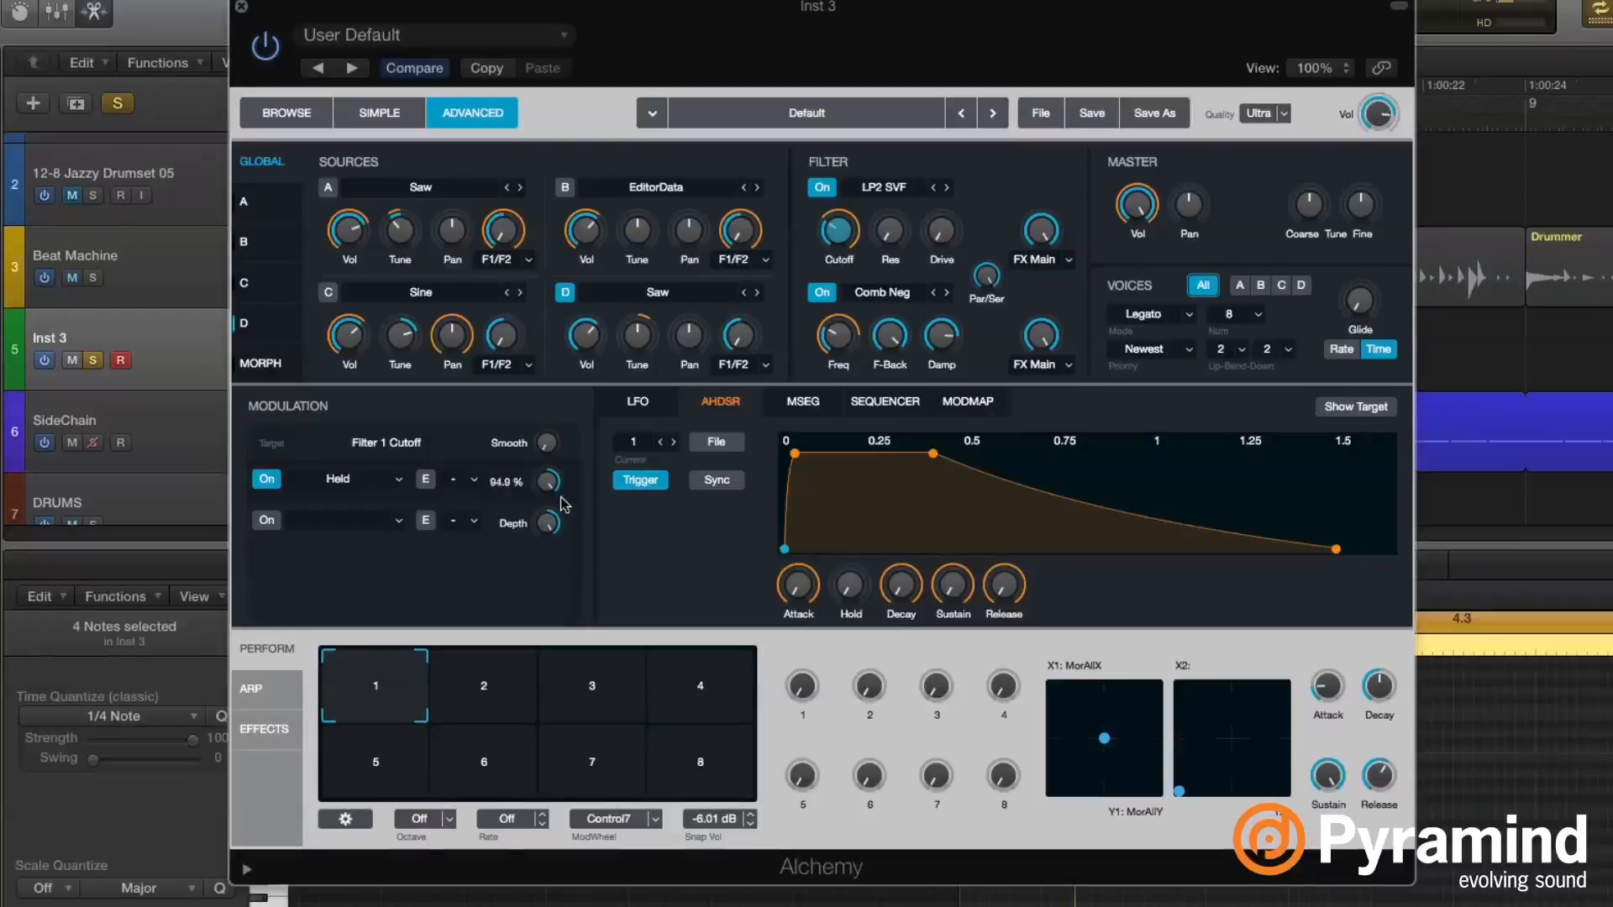
pyautogui.moveTo(547, 482); pyautogui.dragTo(546, 492)
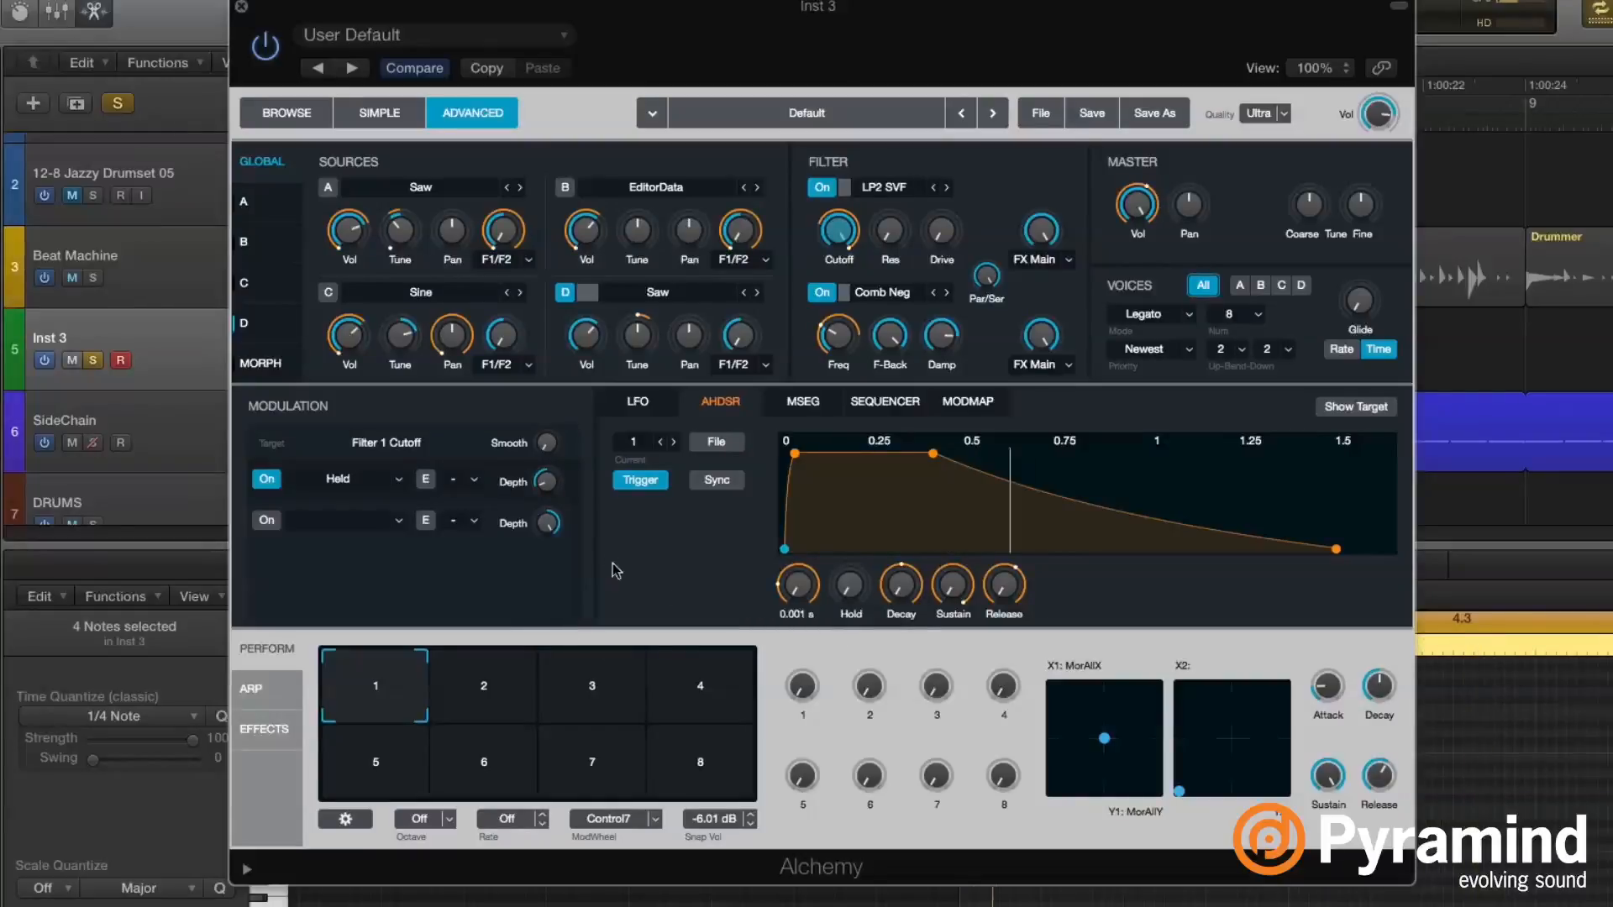
pyautogui.moveTo(560, 478); pyautogui.dragTo(561, 421)
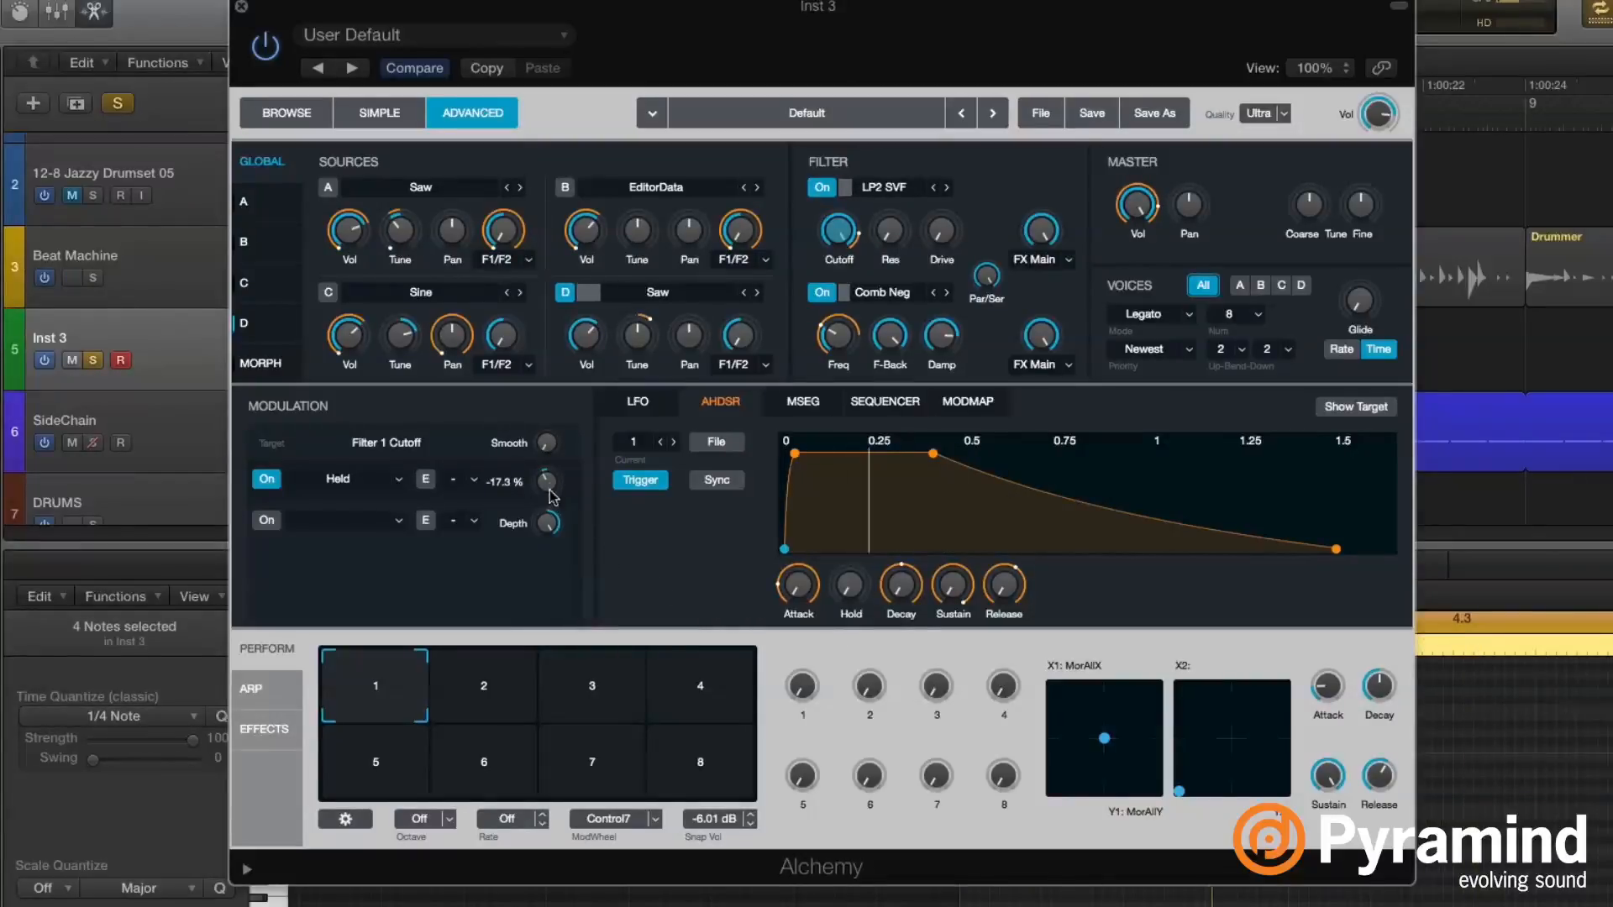
pyautogui.moveTo(561, 521)
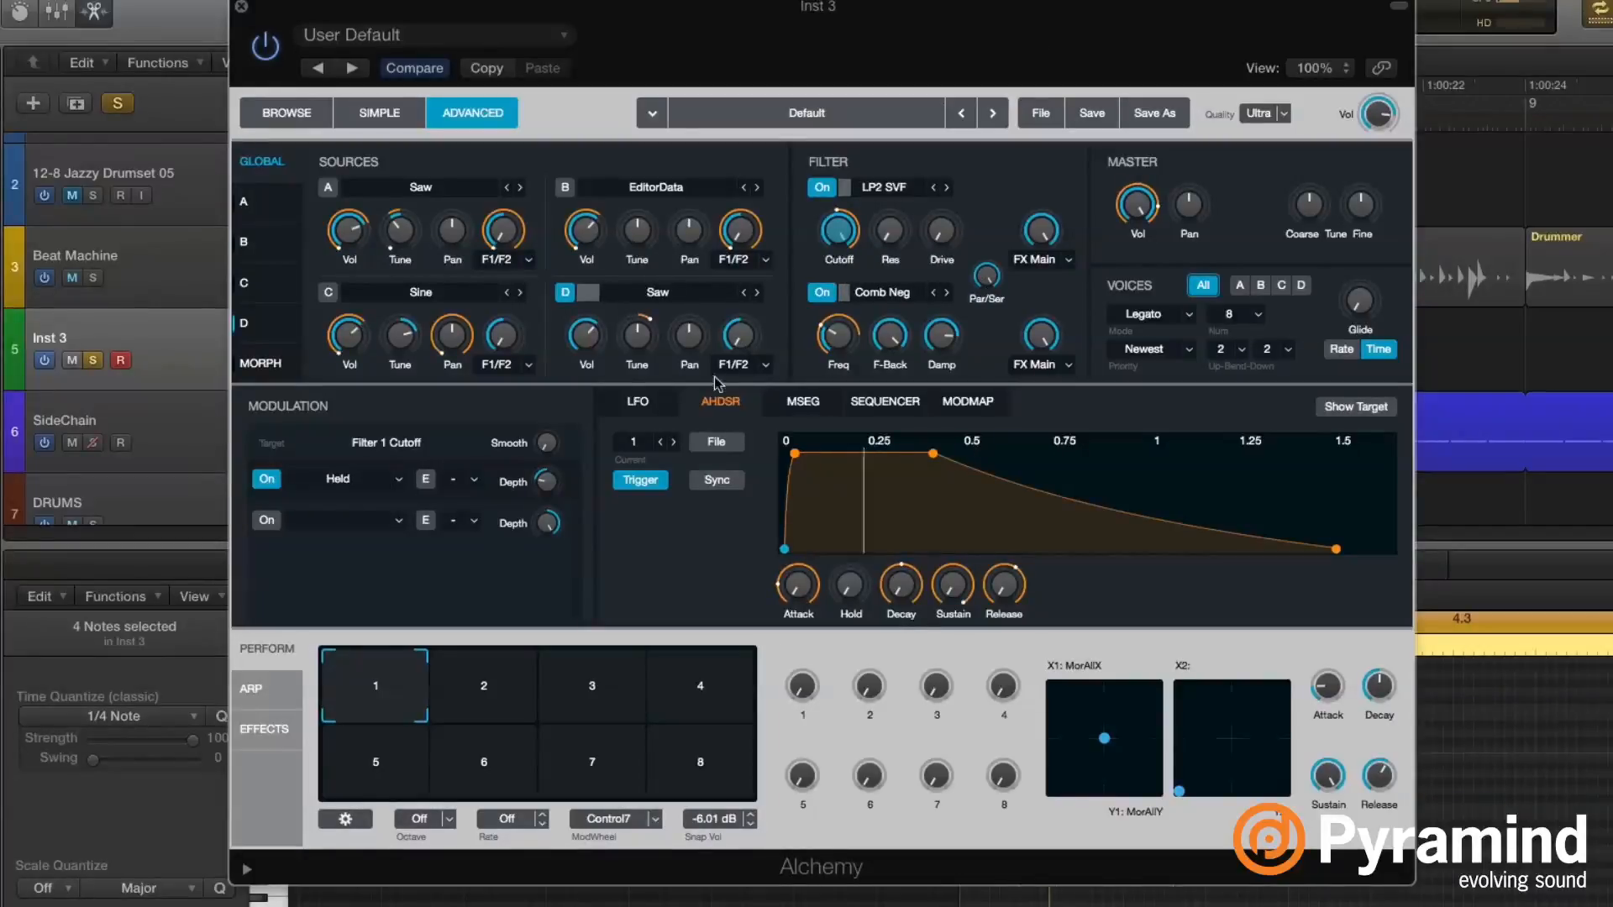
# - Assign a new mod map to the cutoff's Held modulation and bend its curve slightly downward
pyautogui.click(476, 482)
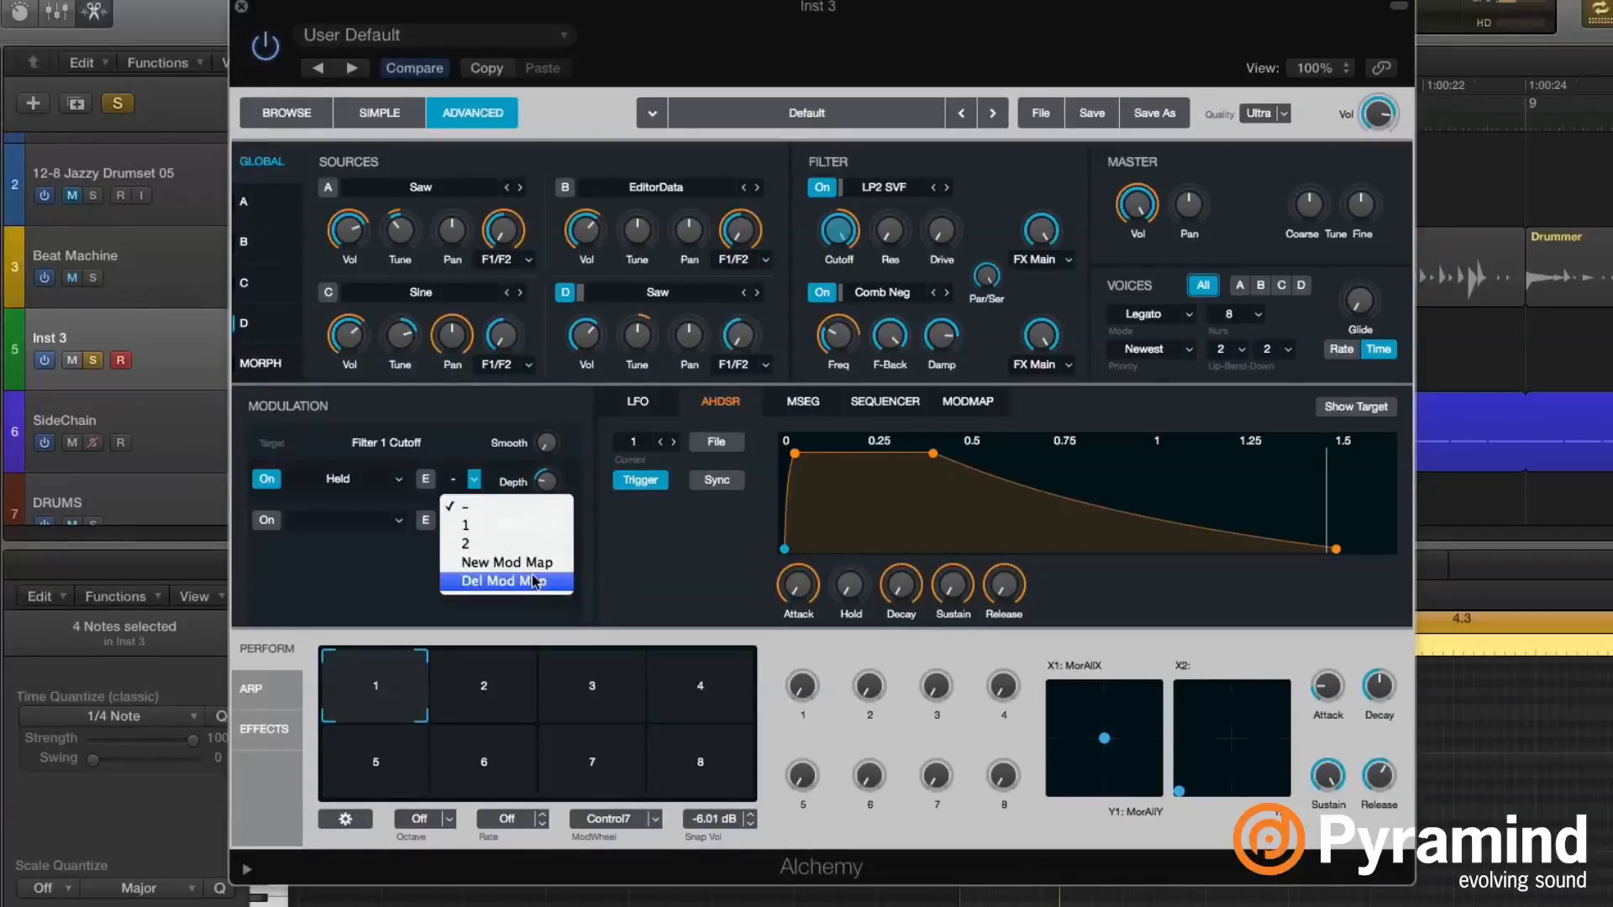
pyautogui.click(504, 562)
pyautogui.moveTo(958, 561); pyautogui.dragTo(964, 579)
# - Modulate the depth of the cutoff's Held modulation with envelope AHDSR4 and lengthen that envelope's attack slightly
pyautogui.rightClick(550, 481)
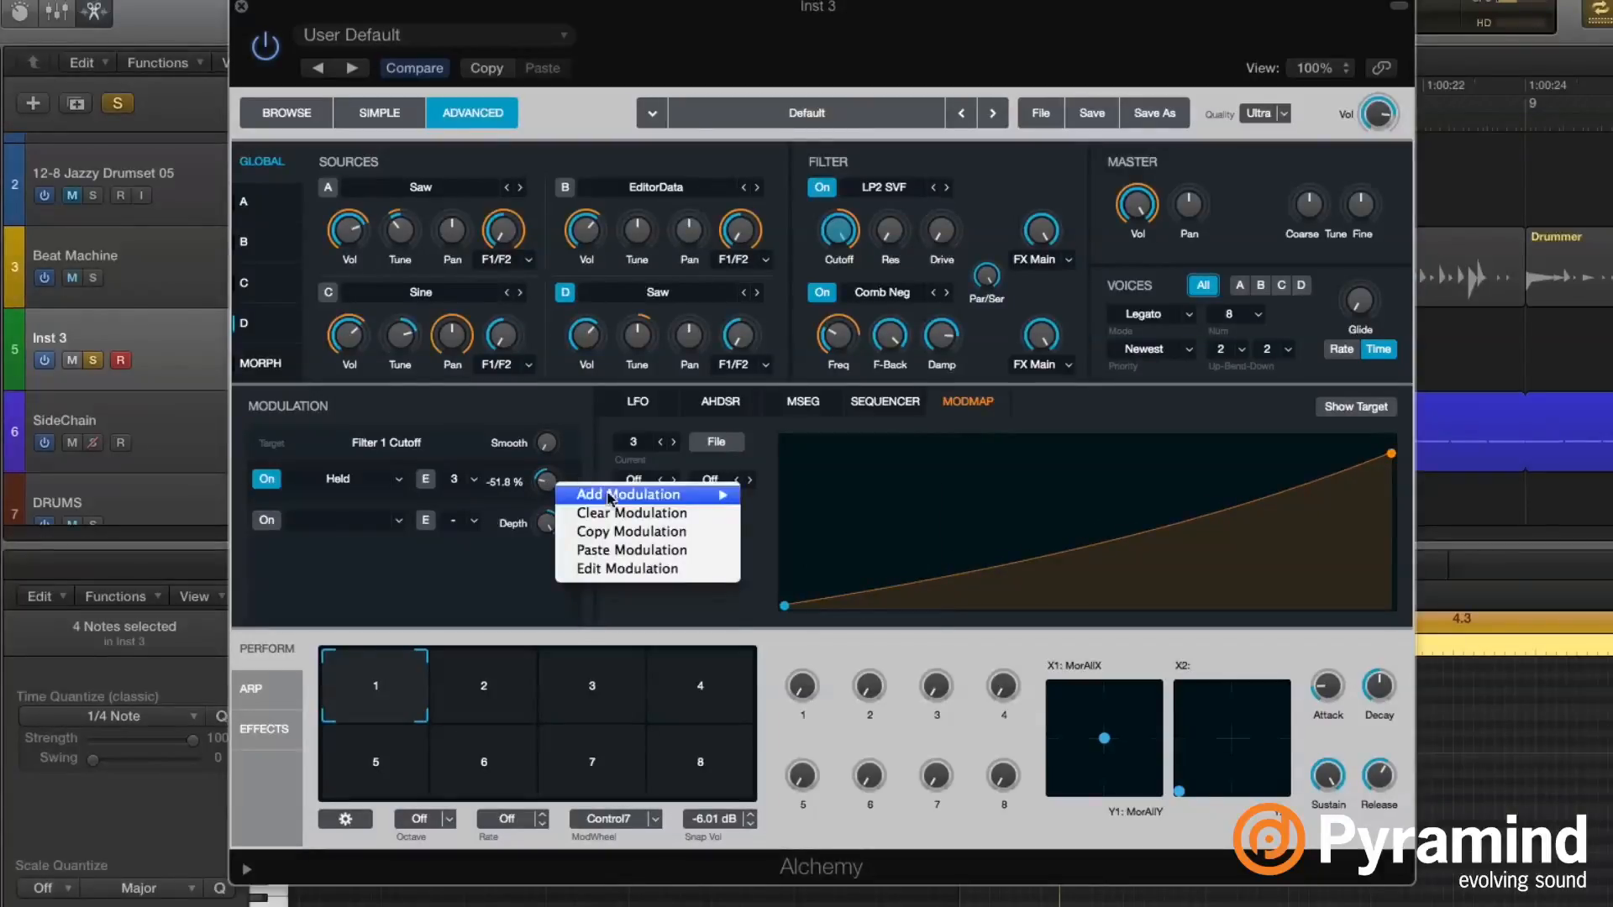
pyautogui.moveTo(639, 494)
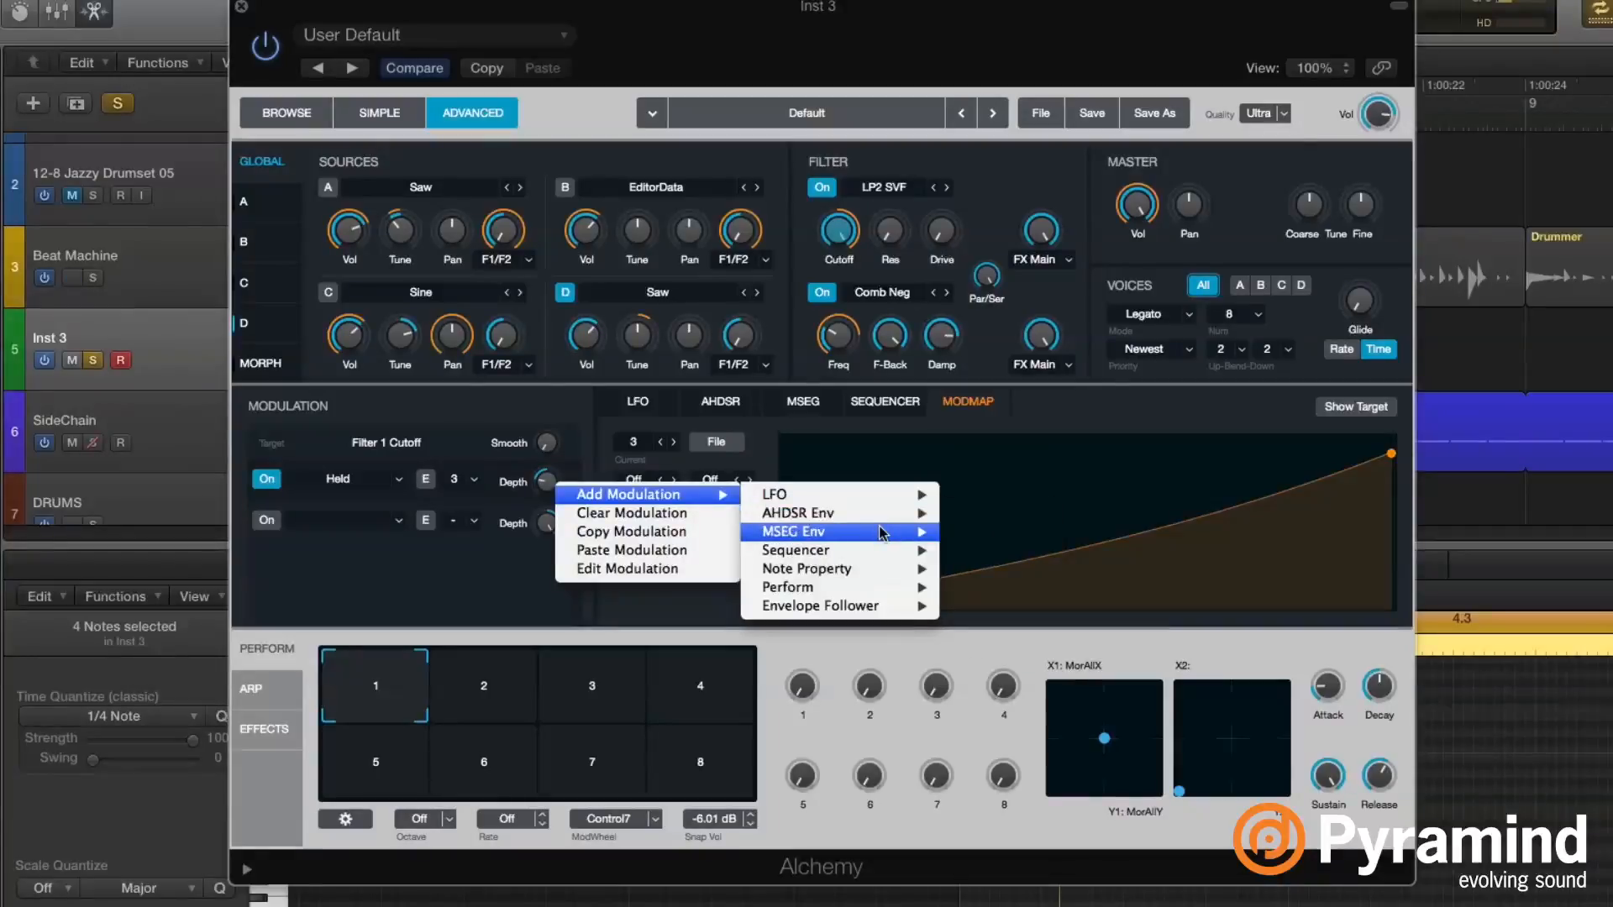
pyautogui.moveTo(886, 517)
pyautogui.click(1027, 568)
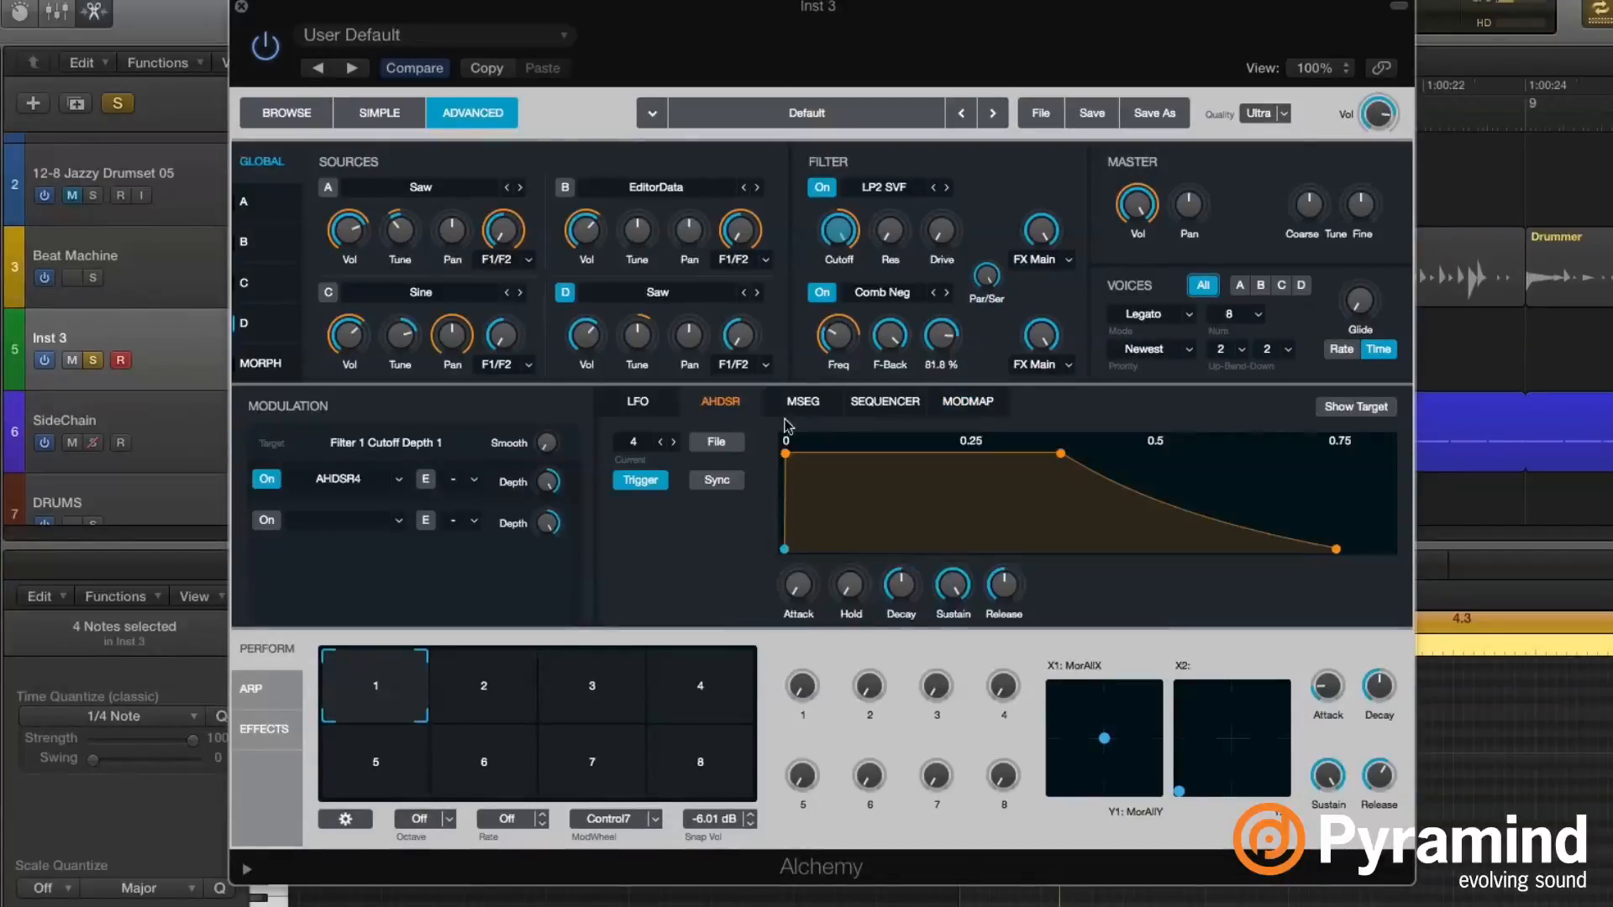
pyautogui.moveTo(809, 584); pyautogui.dragTo(832, 531)
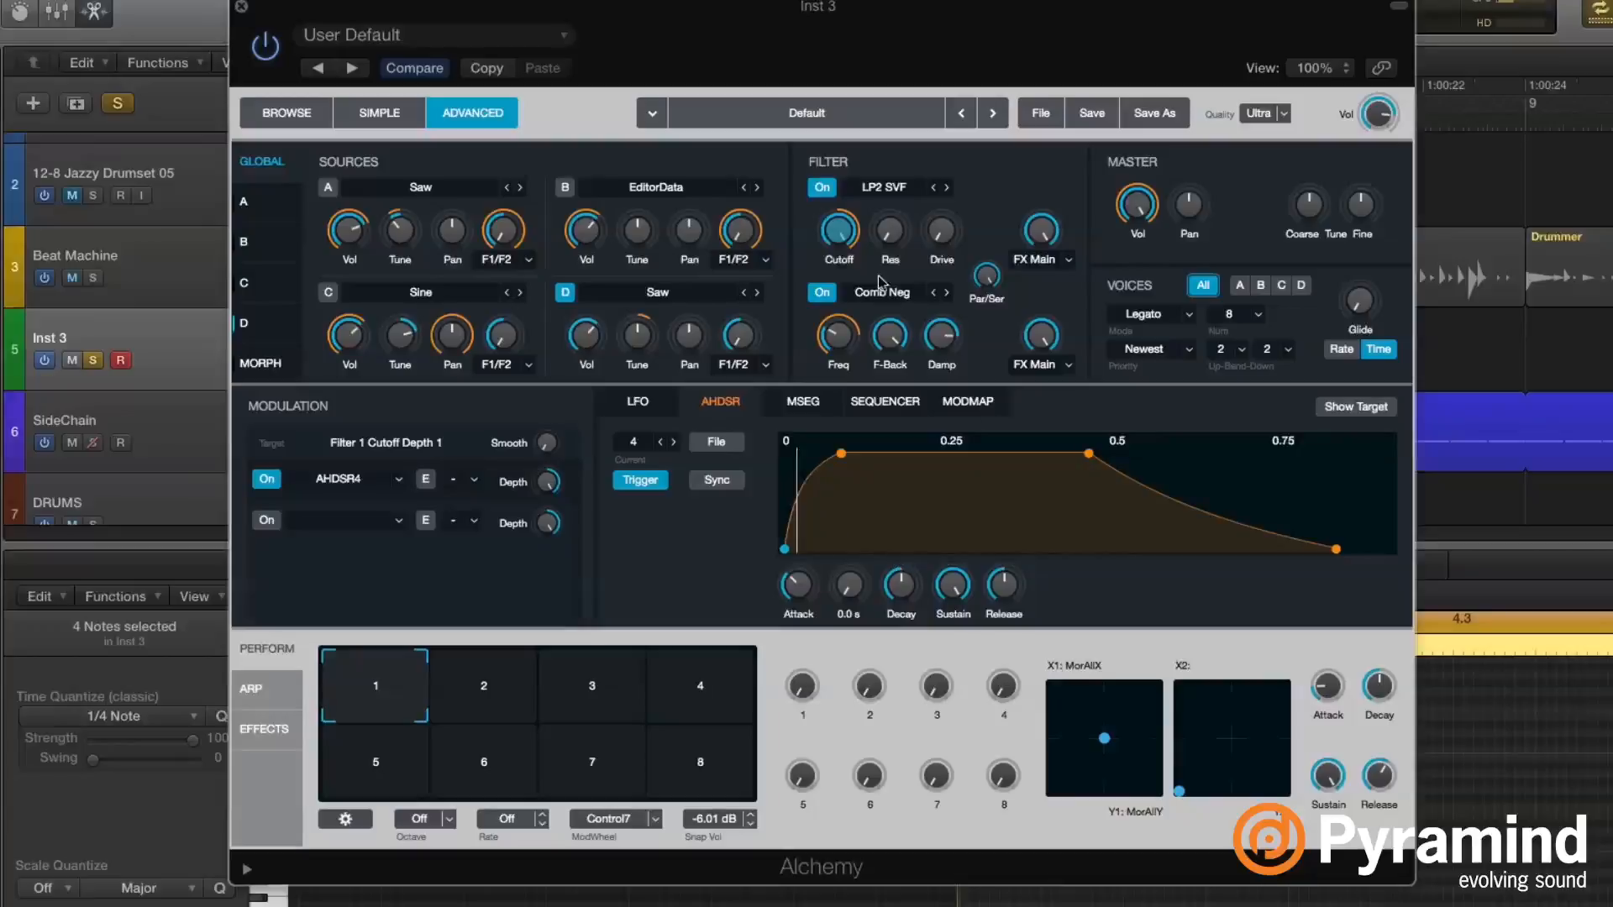
# - Open the depth modulation of the Filter 1 cutoff's Held modulator and reduce the AHDSR4 depth
pyautogui.click(839, 232)
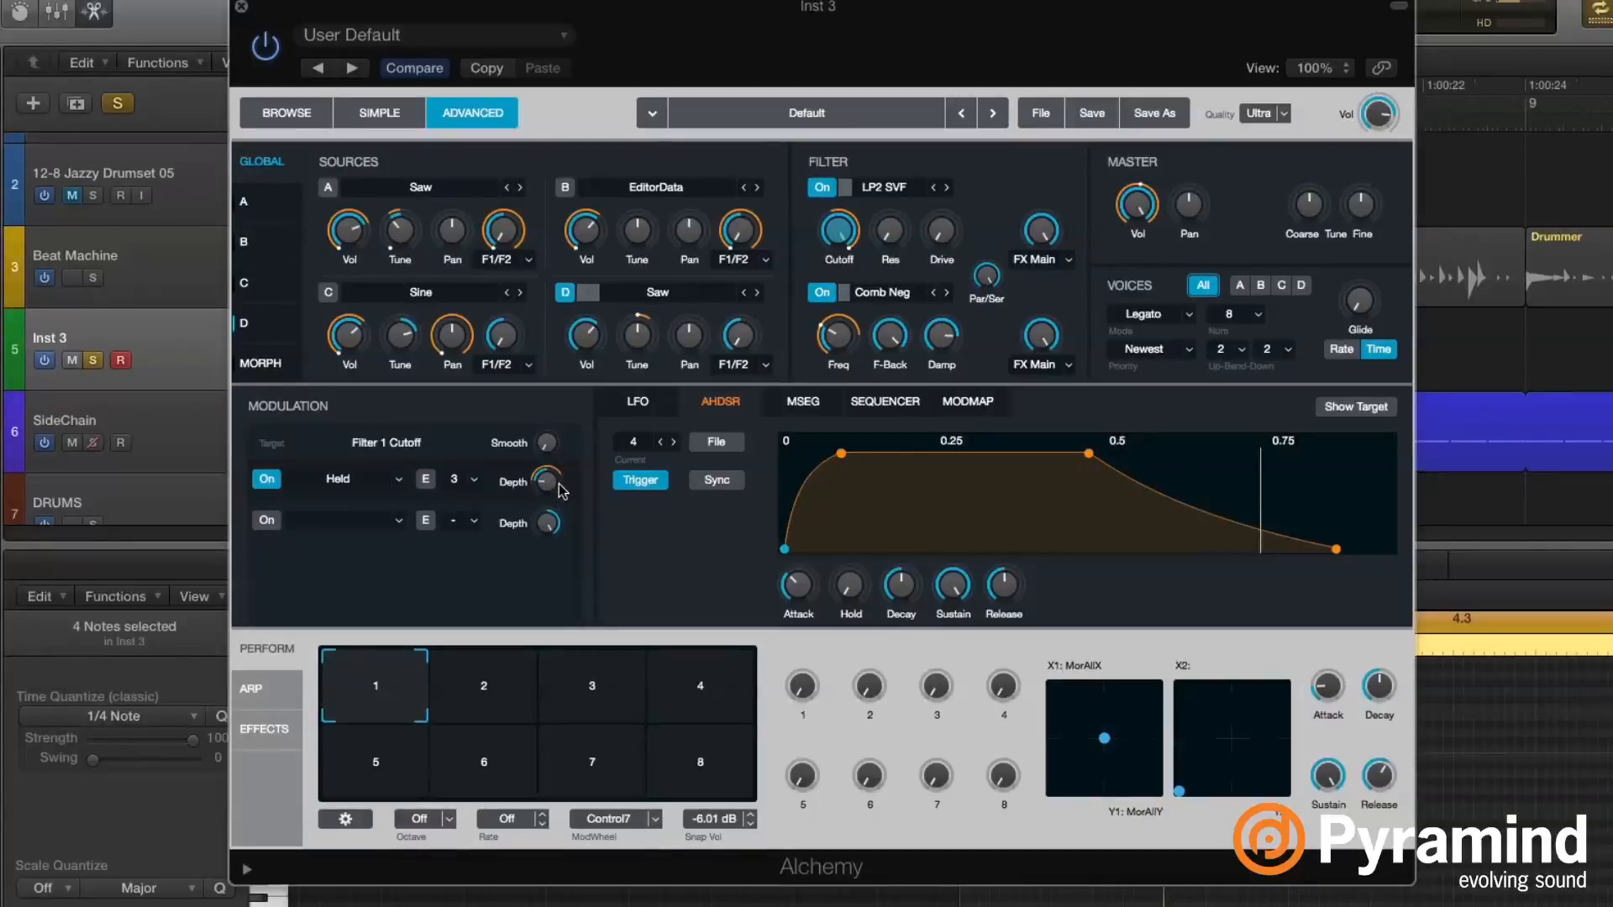
pyautogui.rightClick(558, 485)
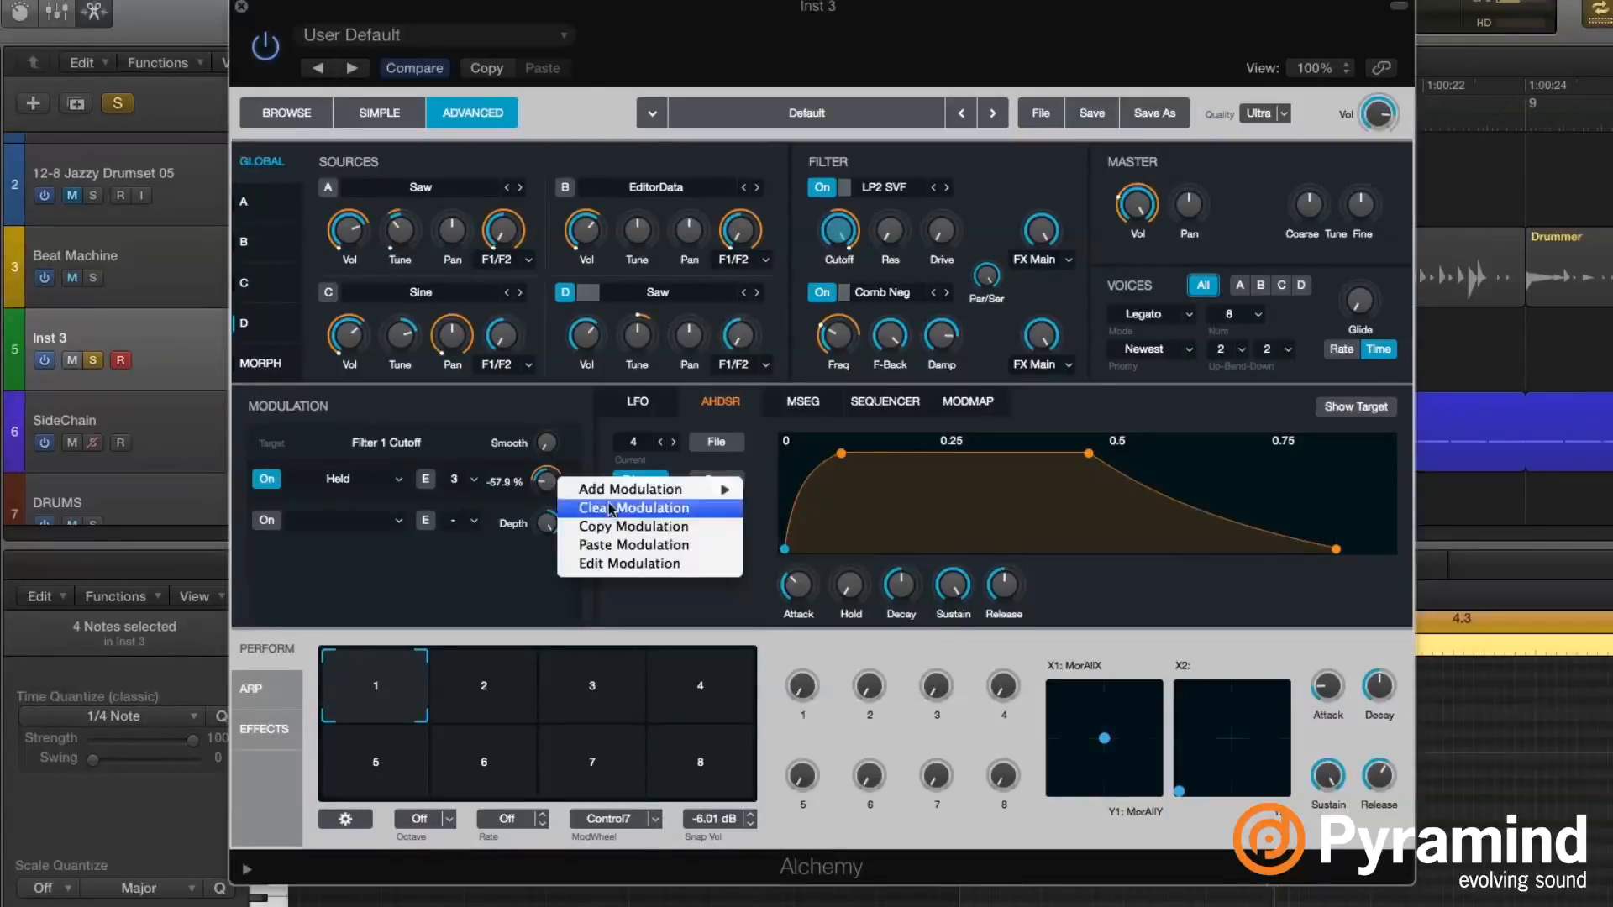
pyautogui.click(653, 573)
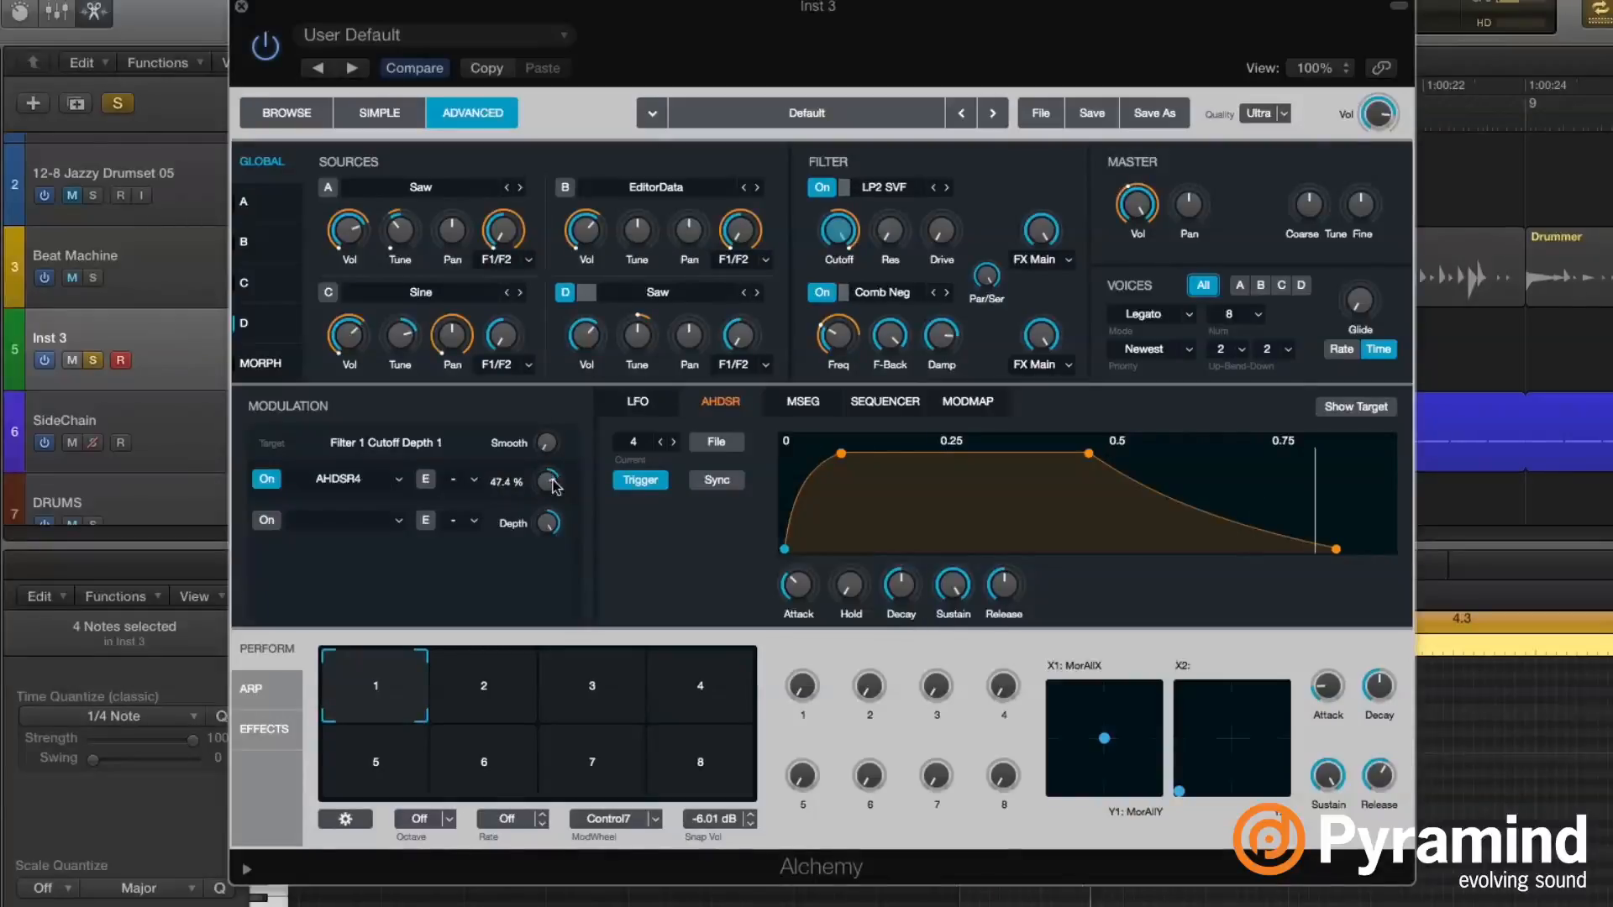
pyautogui.moveTo(552, 476); pyautogui.dragTo(542, 481)
# - Lengthen the AHDSR4 attack to about 0.75 s and set the cutoff's Held depth to about -44%
pyautogui.click(838, 231)
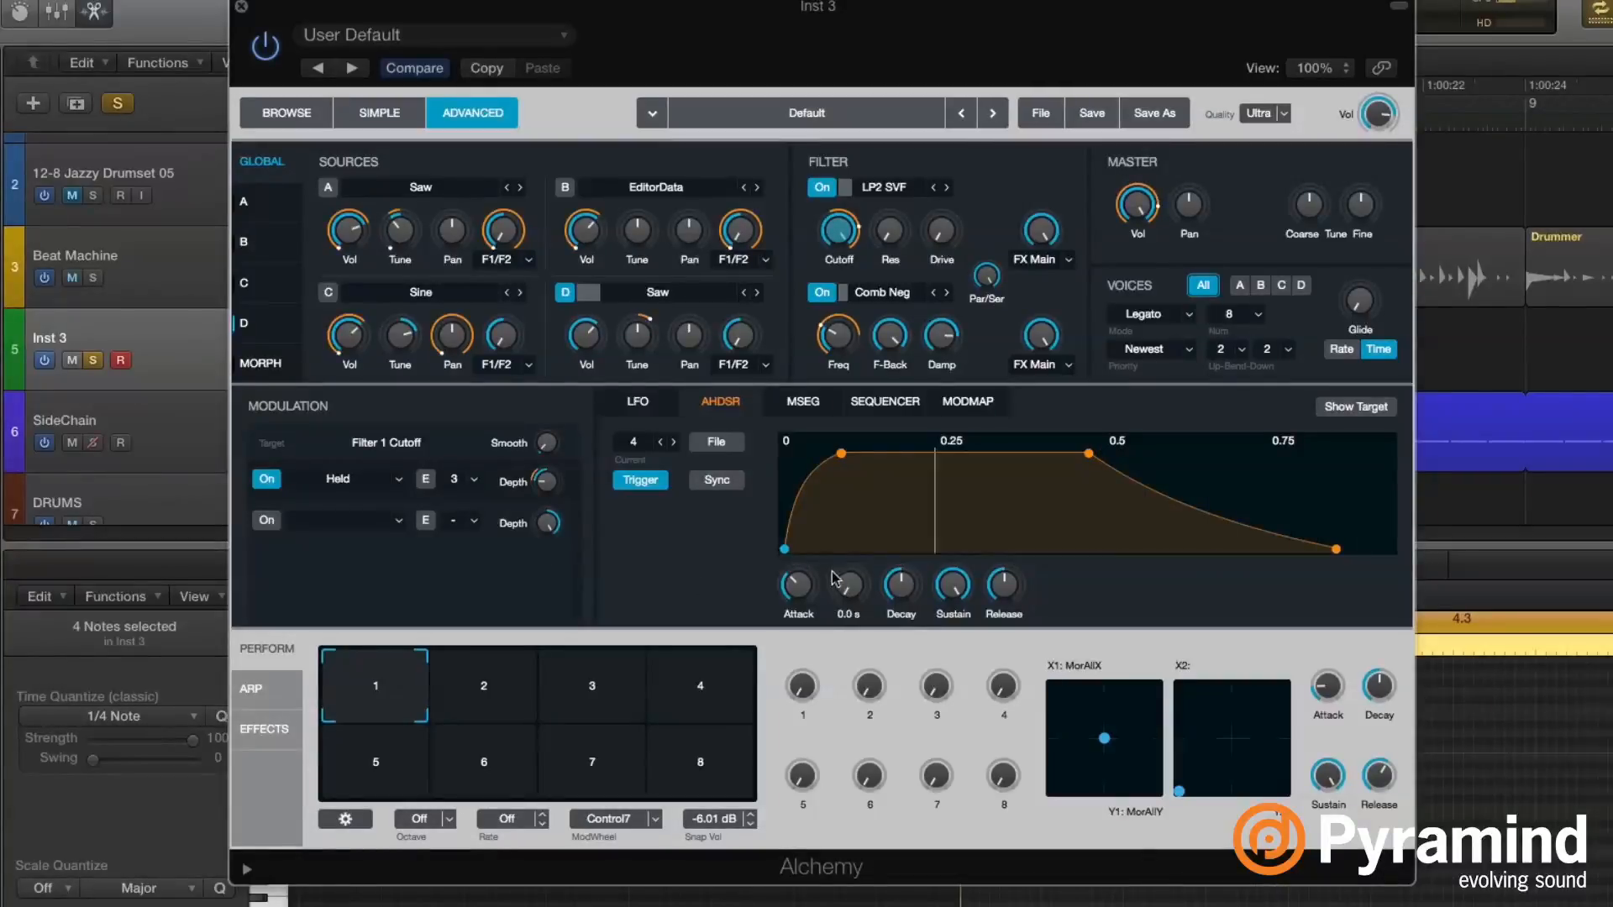
pyautogui.moveTo(797, 587); pyautogui.dragTo(798, 569)
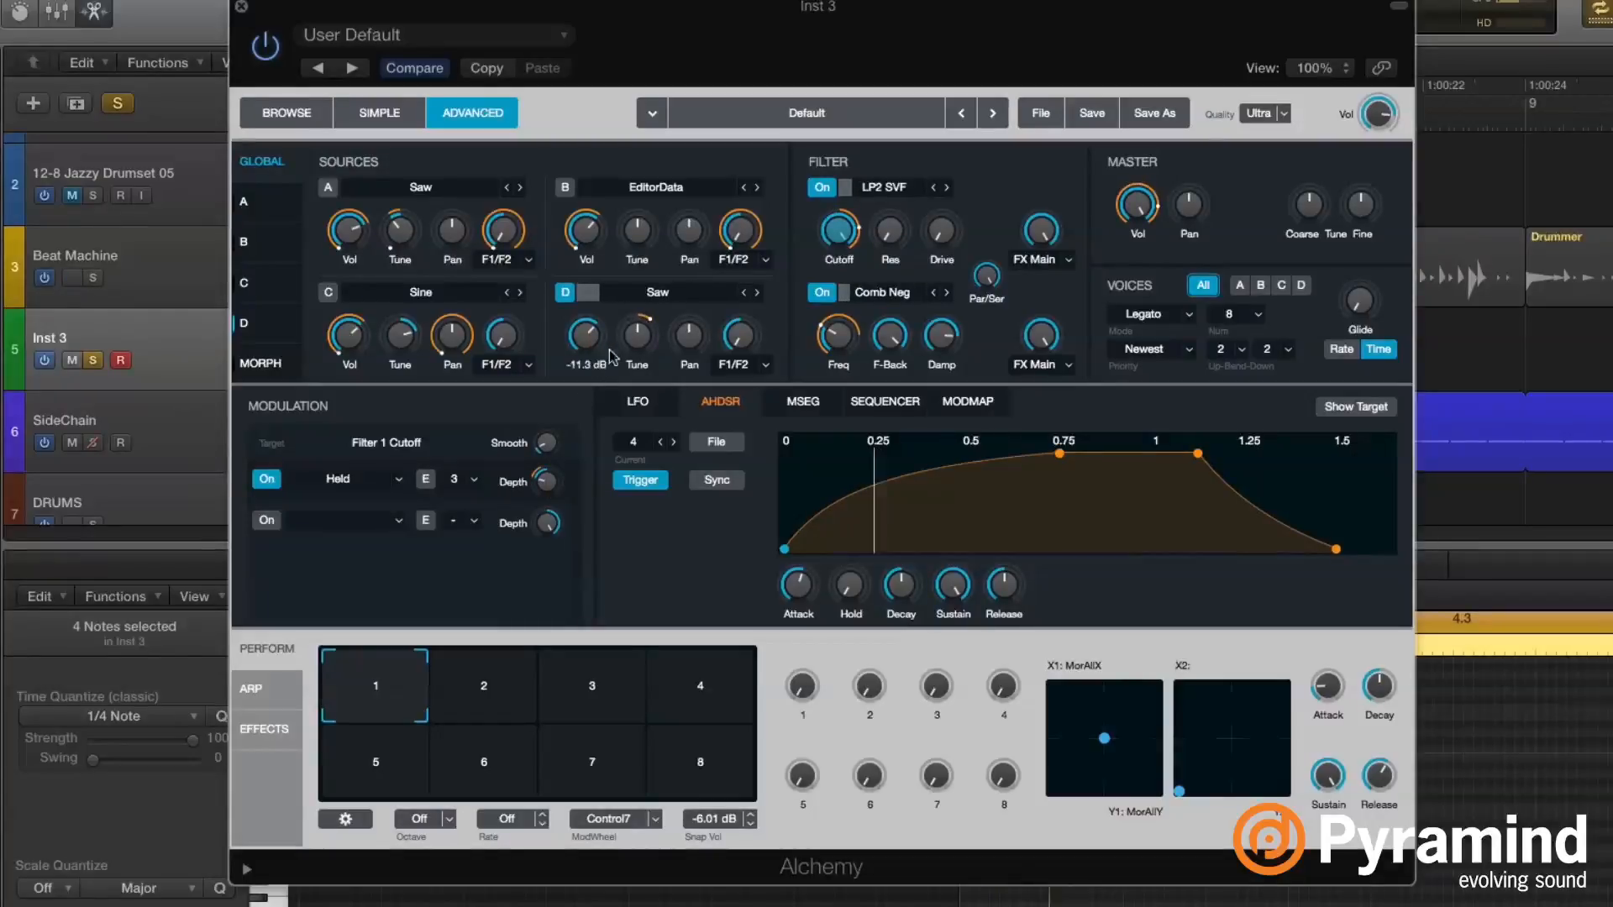
pyautogui.moveTo(554, 478); pyautogui.dragTo(555, 475)
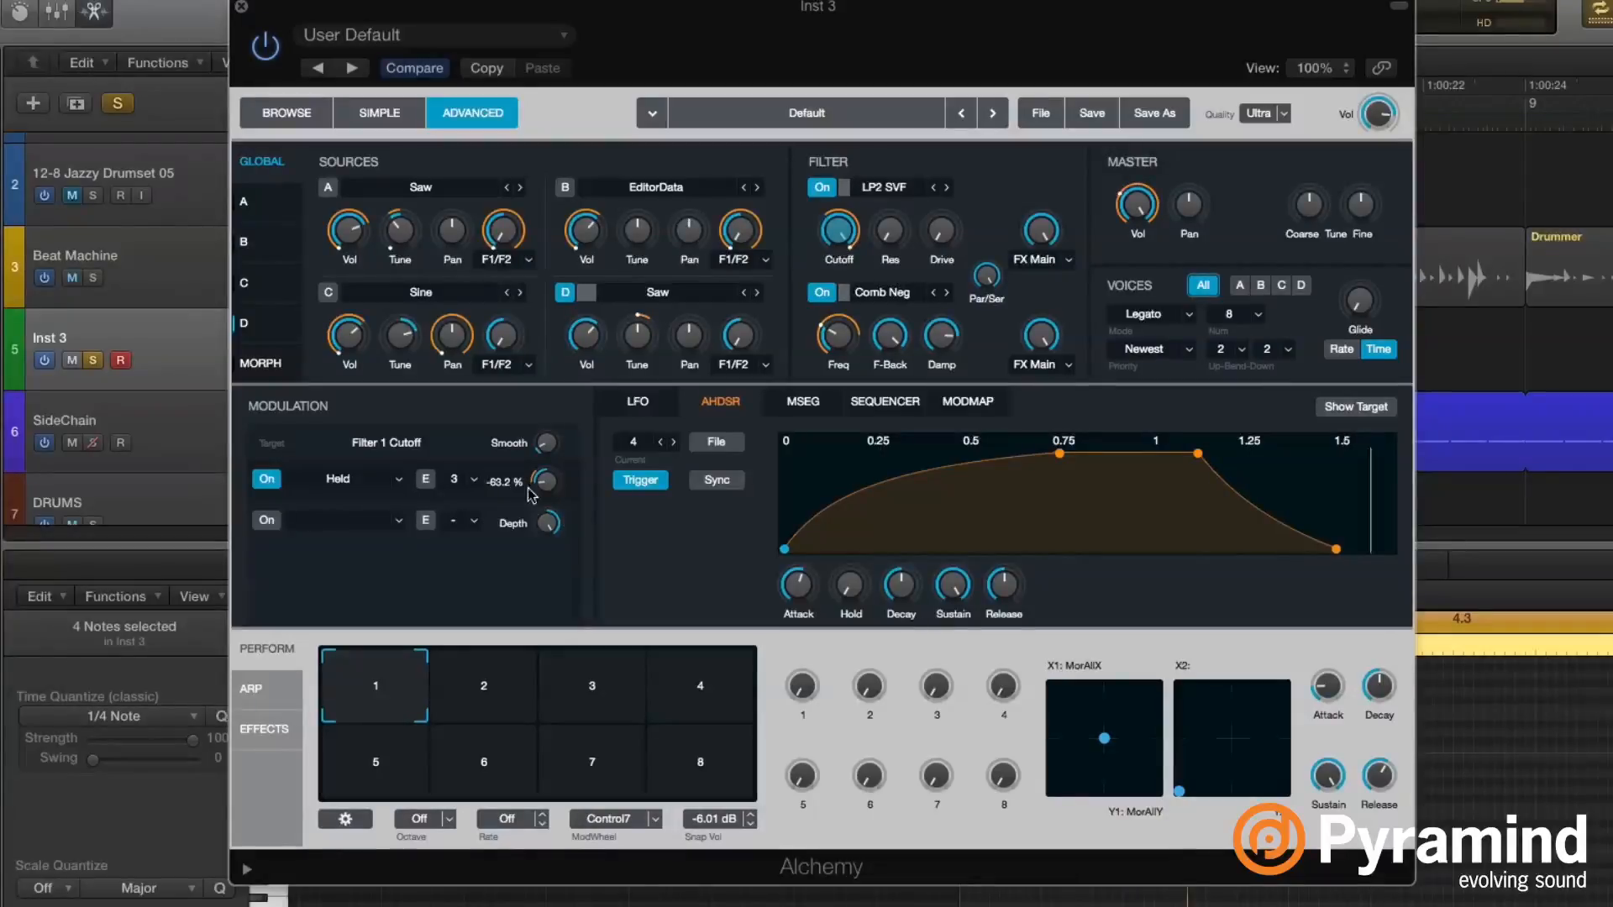
pyautogui.moveTo(546, 481); pyautogui.dragTo(572, 504)
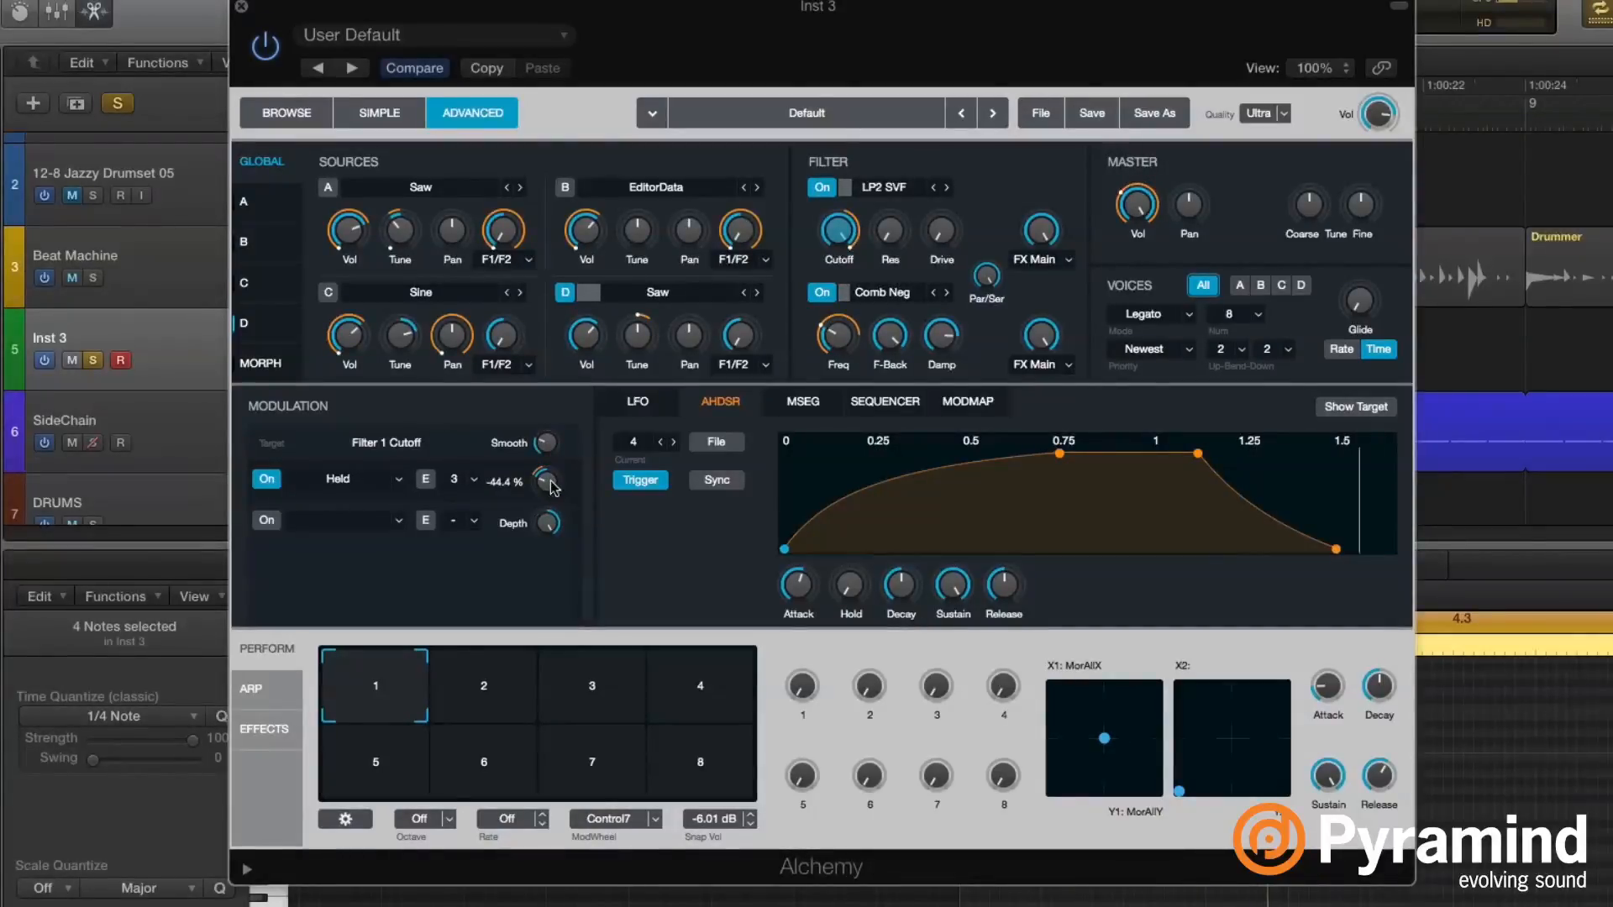
# - Edit the Held depth modulation and set the AHDSR4 depth to about -39%
pyautogui.rightClick(554, 488)
pyautogui.click(605, 590)
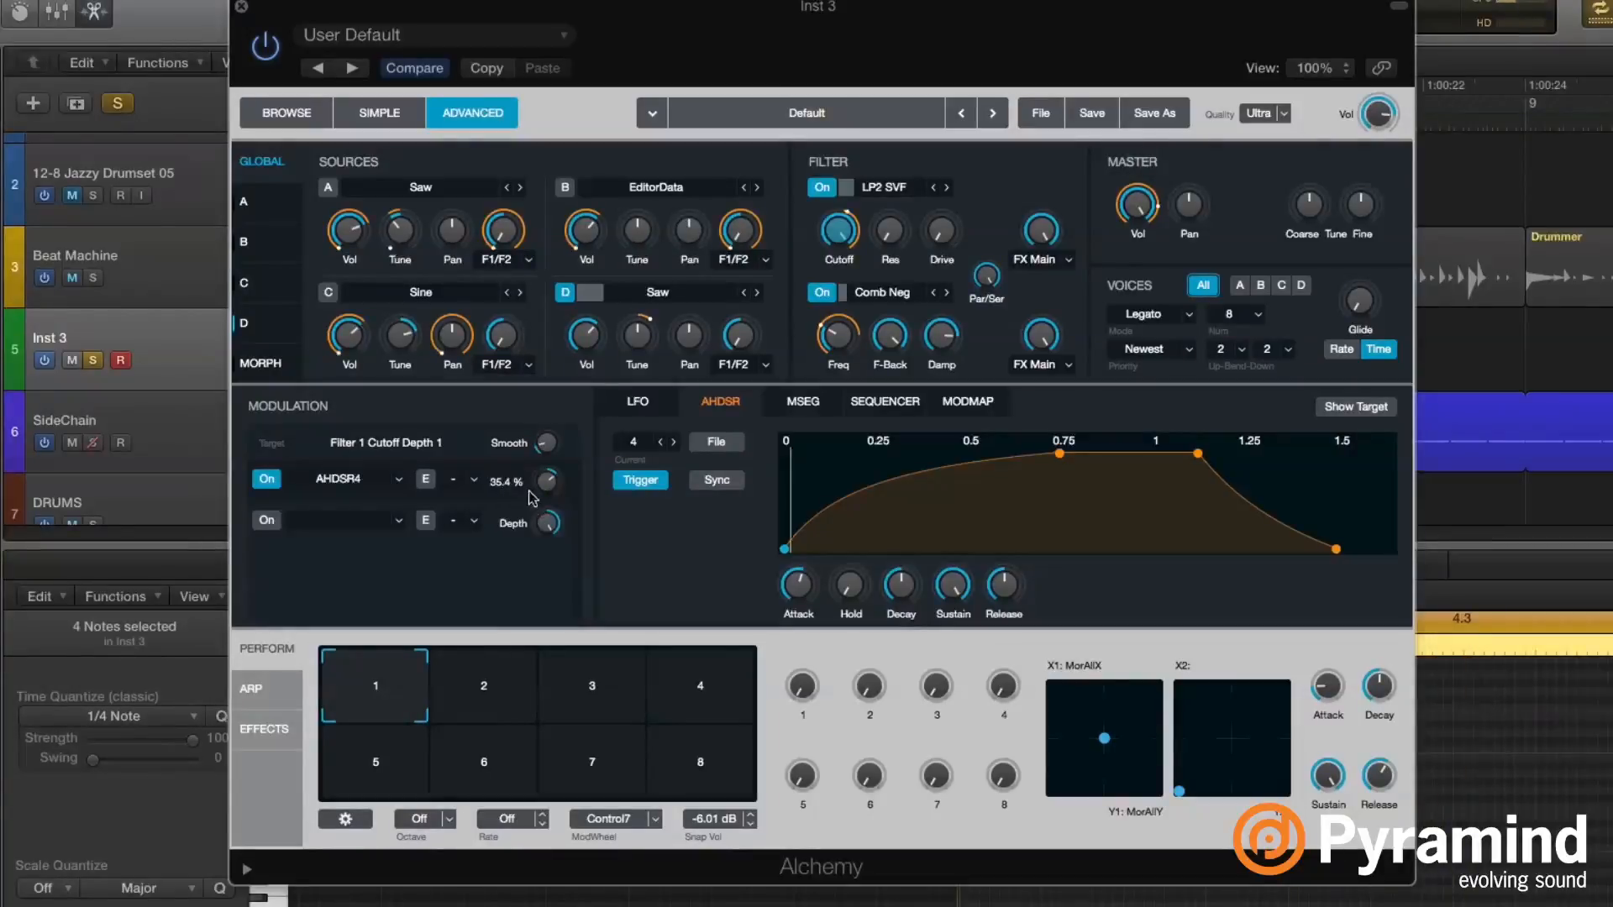
pyautogui.moveTo(532, 497); pyautogui.dragTo(570, 501)
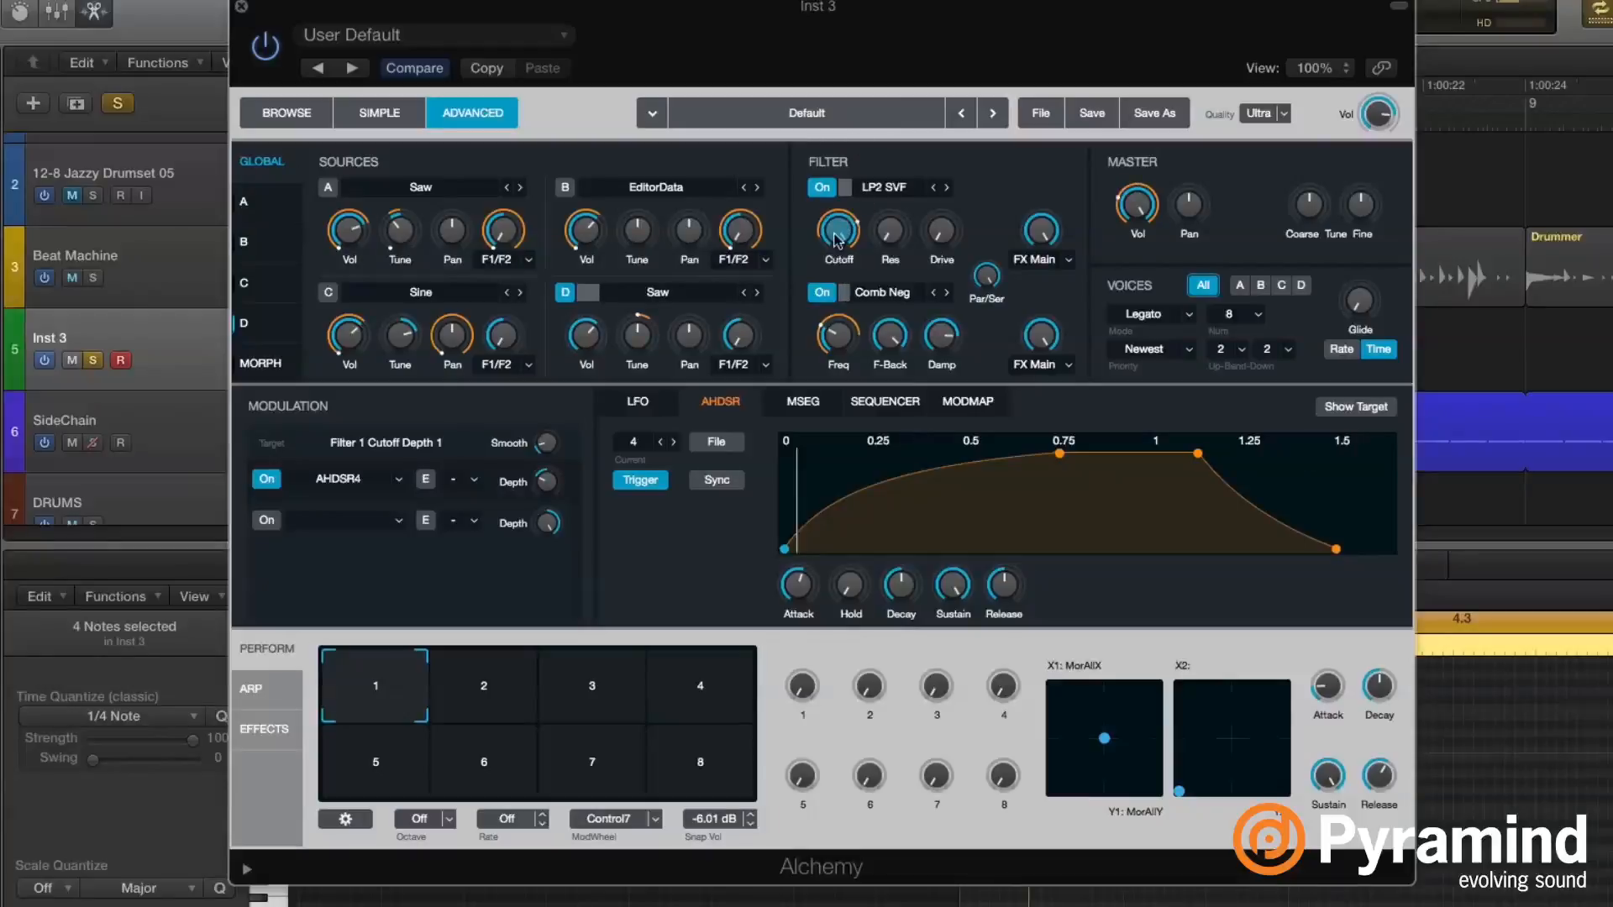
# - Review the Filter 1 cutoff's Held modulation and the envelope modulating its depth, and return to the cutoff target
pyautogui.click(837, 241)
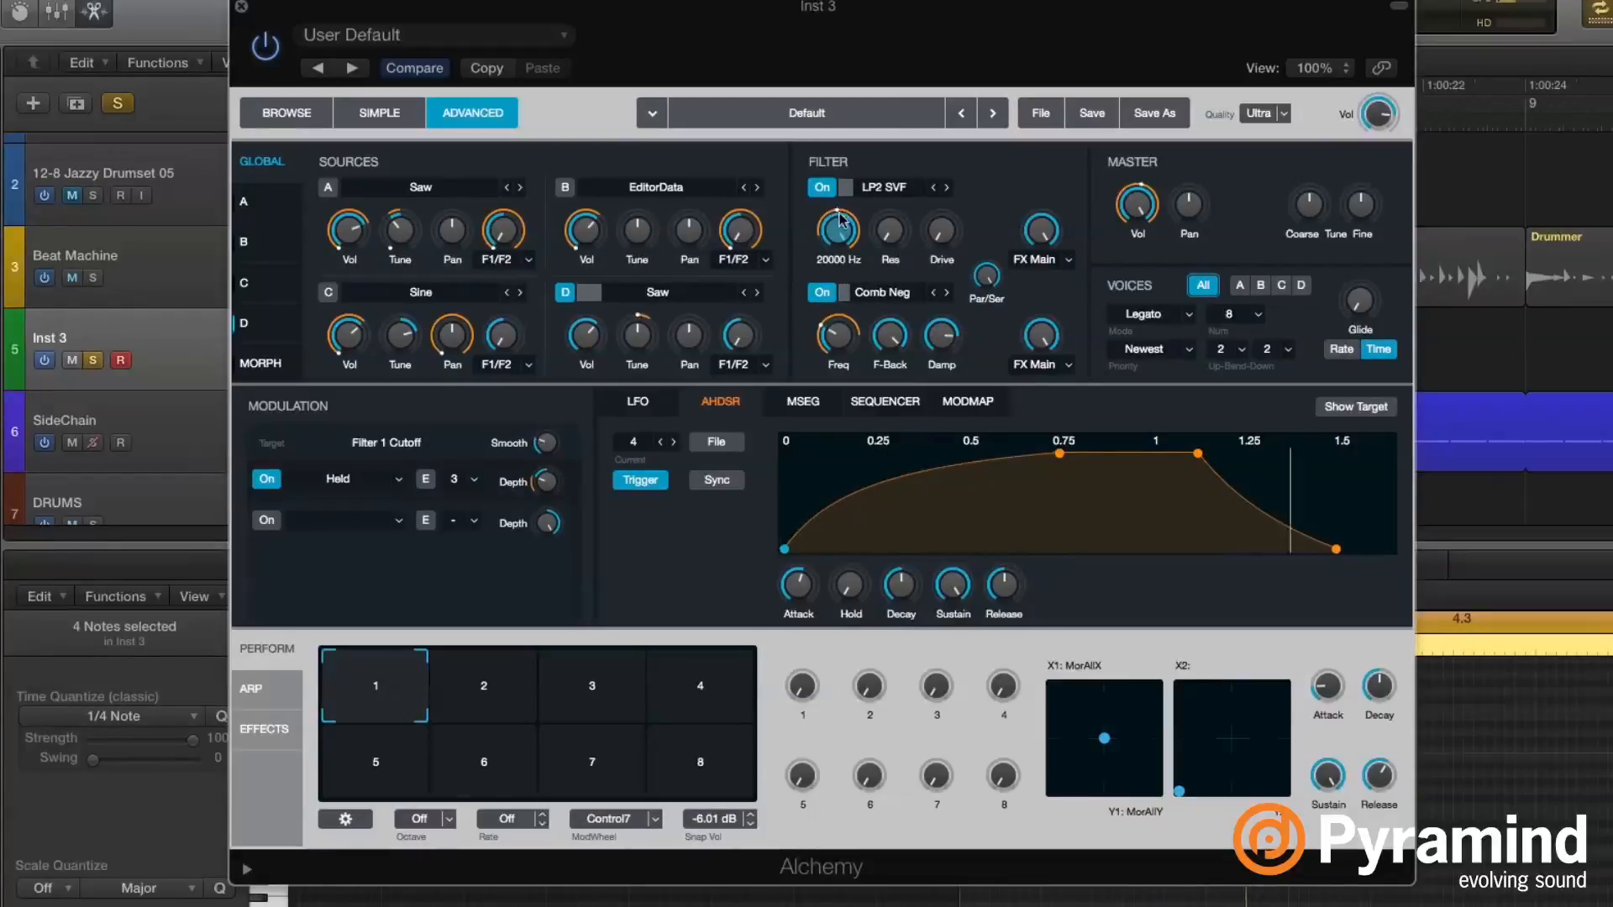
pyautogui.rightClick(546, 488)
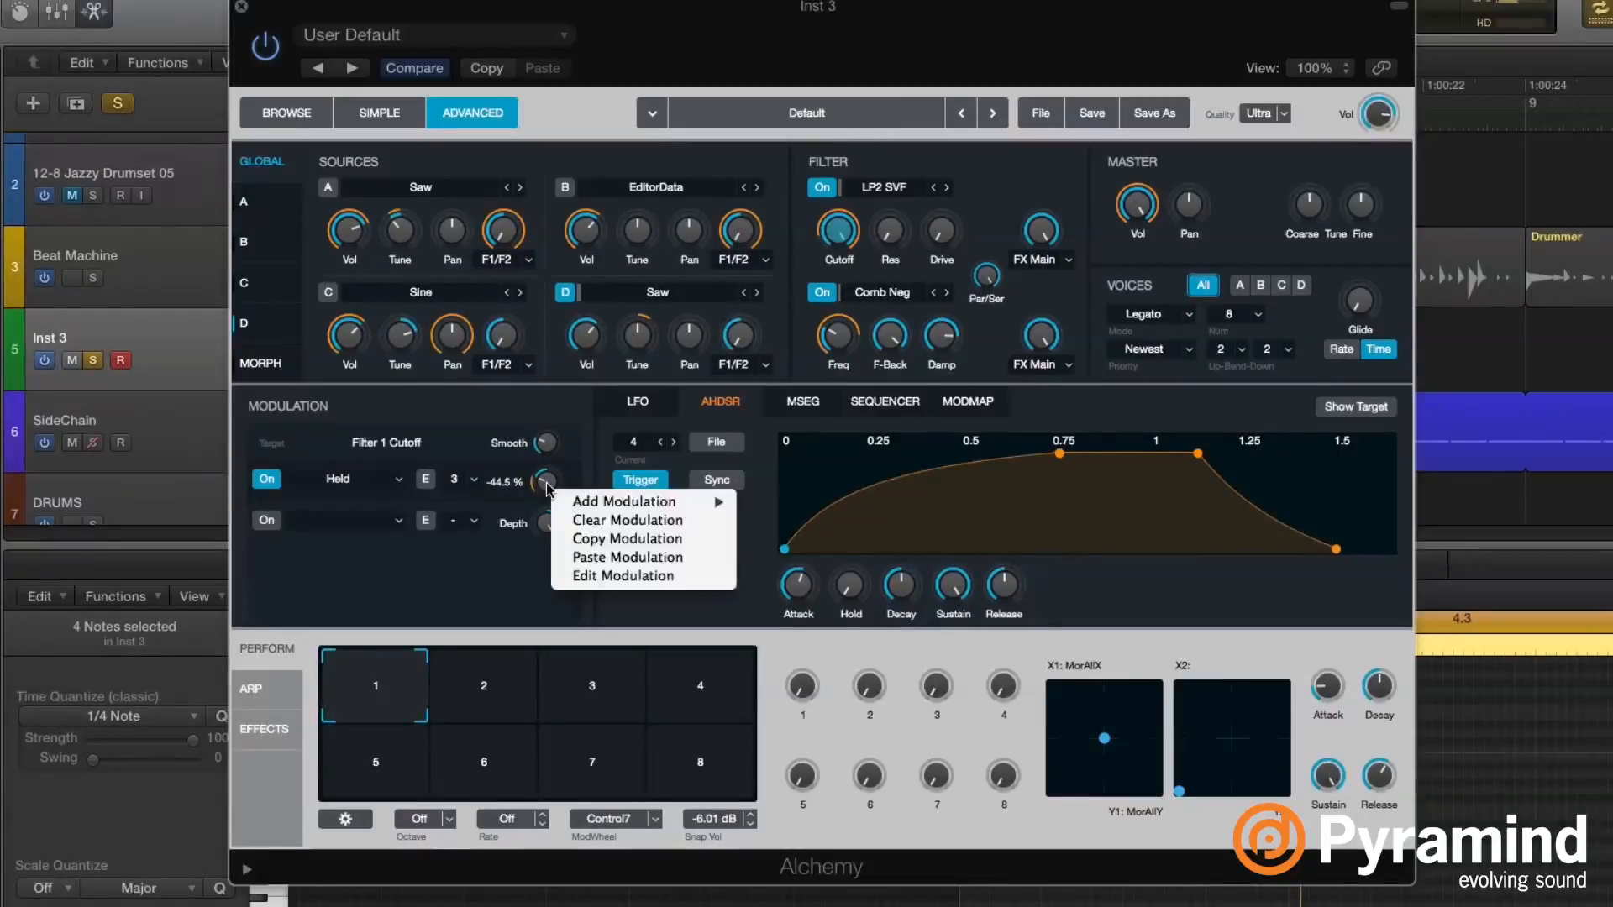
pyautogui.click(622, 576)
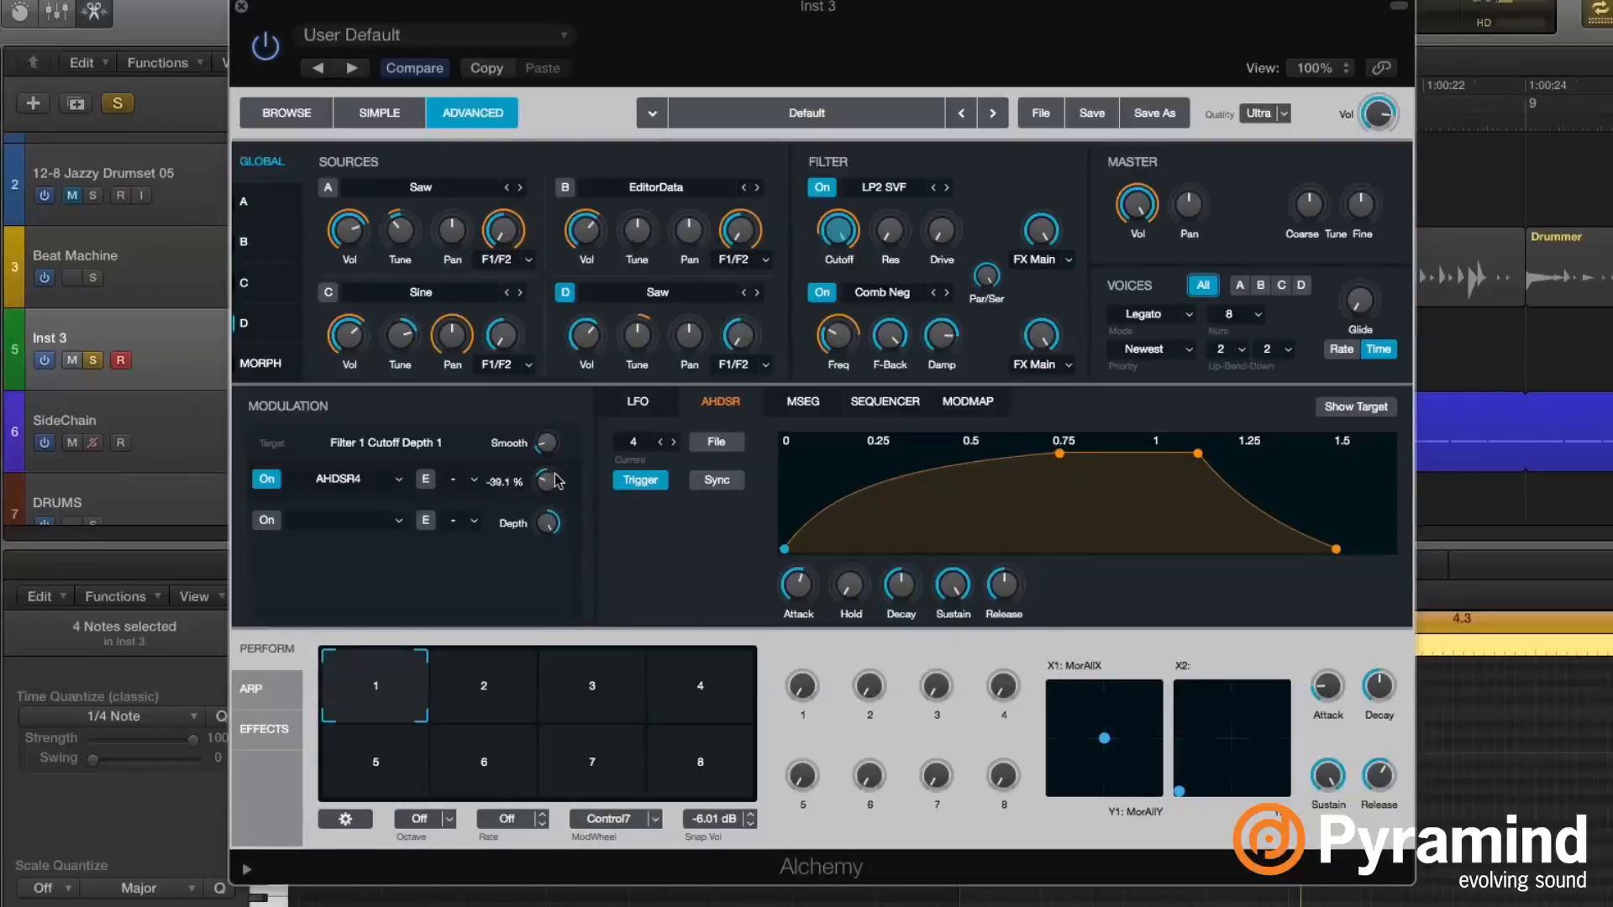
pyautogui.click(840, 238)
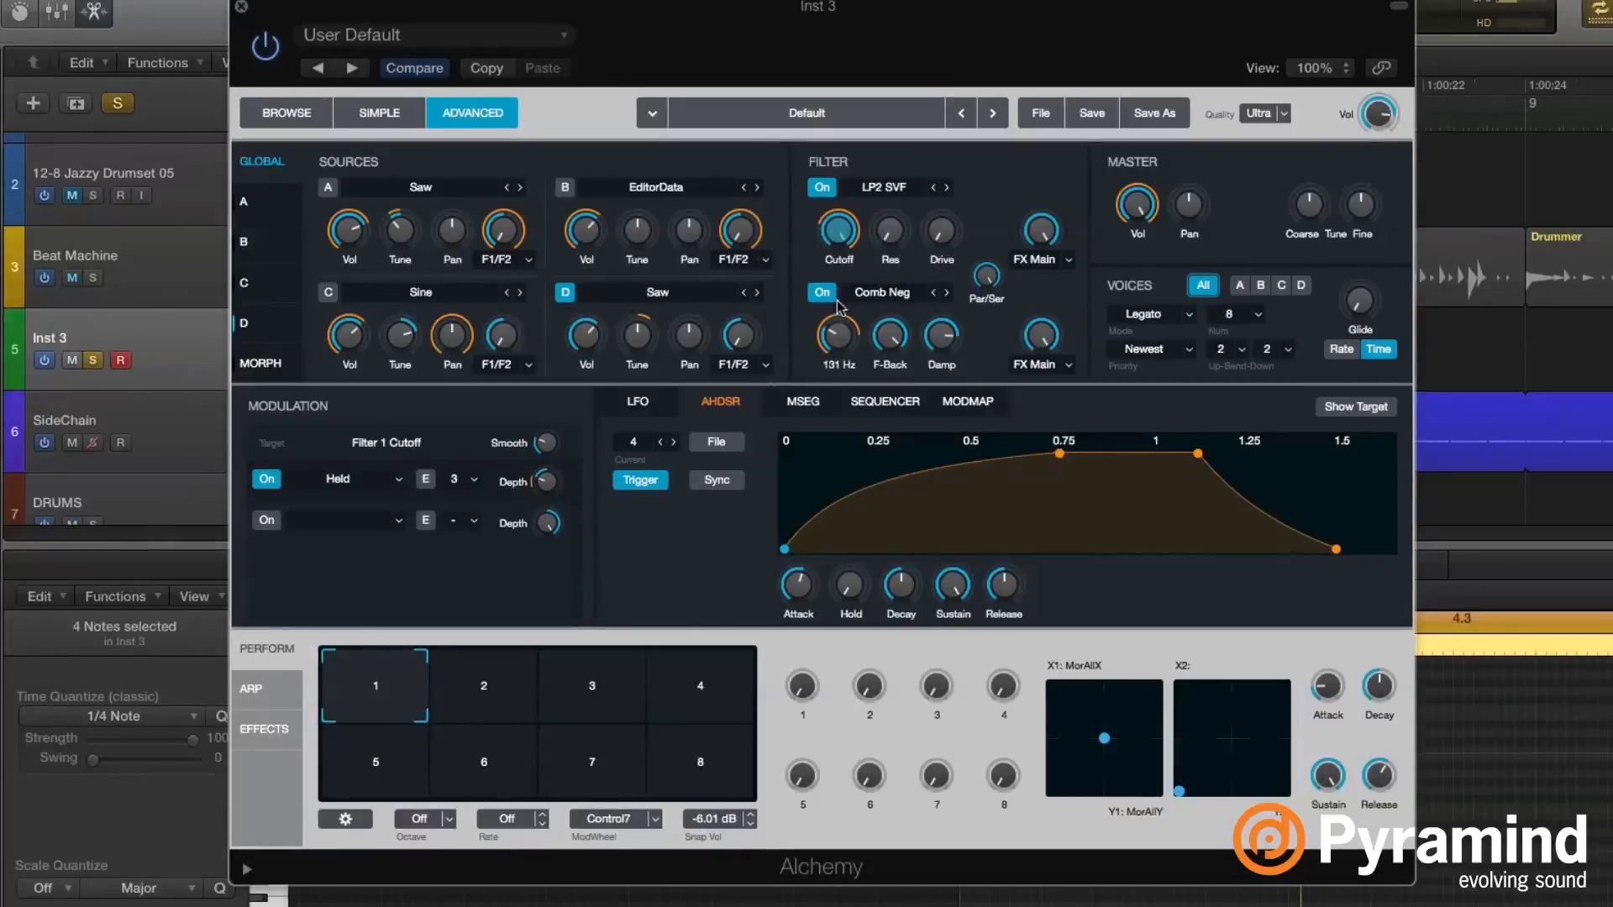
# - Examine the note-property modulation sources available for the Filter 1 cutoff
pyautogui.rightClick(853, 246)
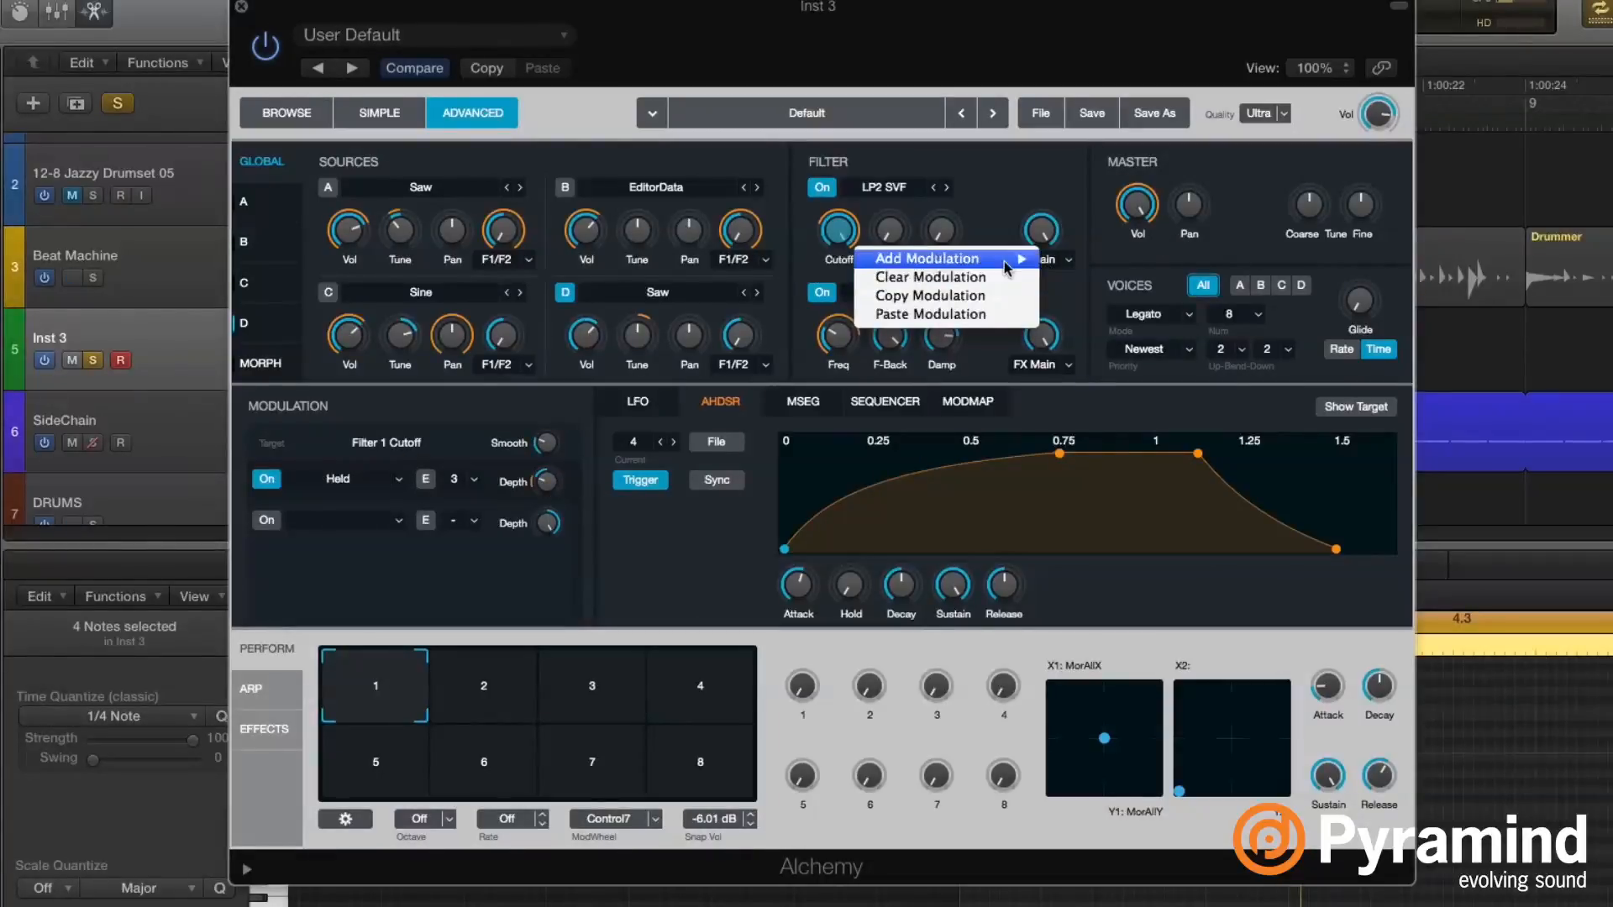
pyautogui.moveTo(1008, 259)
pyautogui.moveTo(1086, 353)
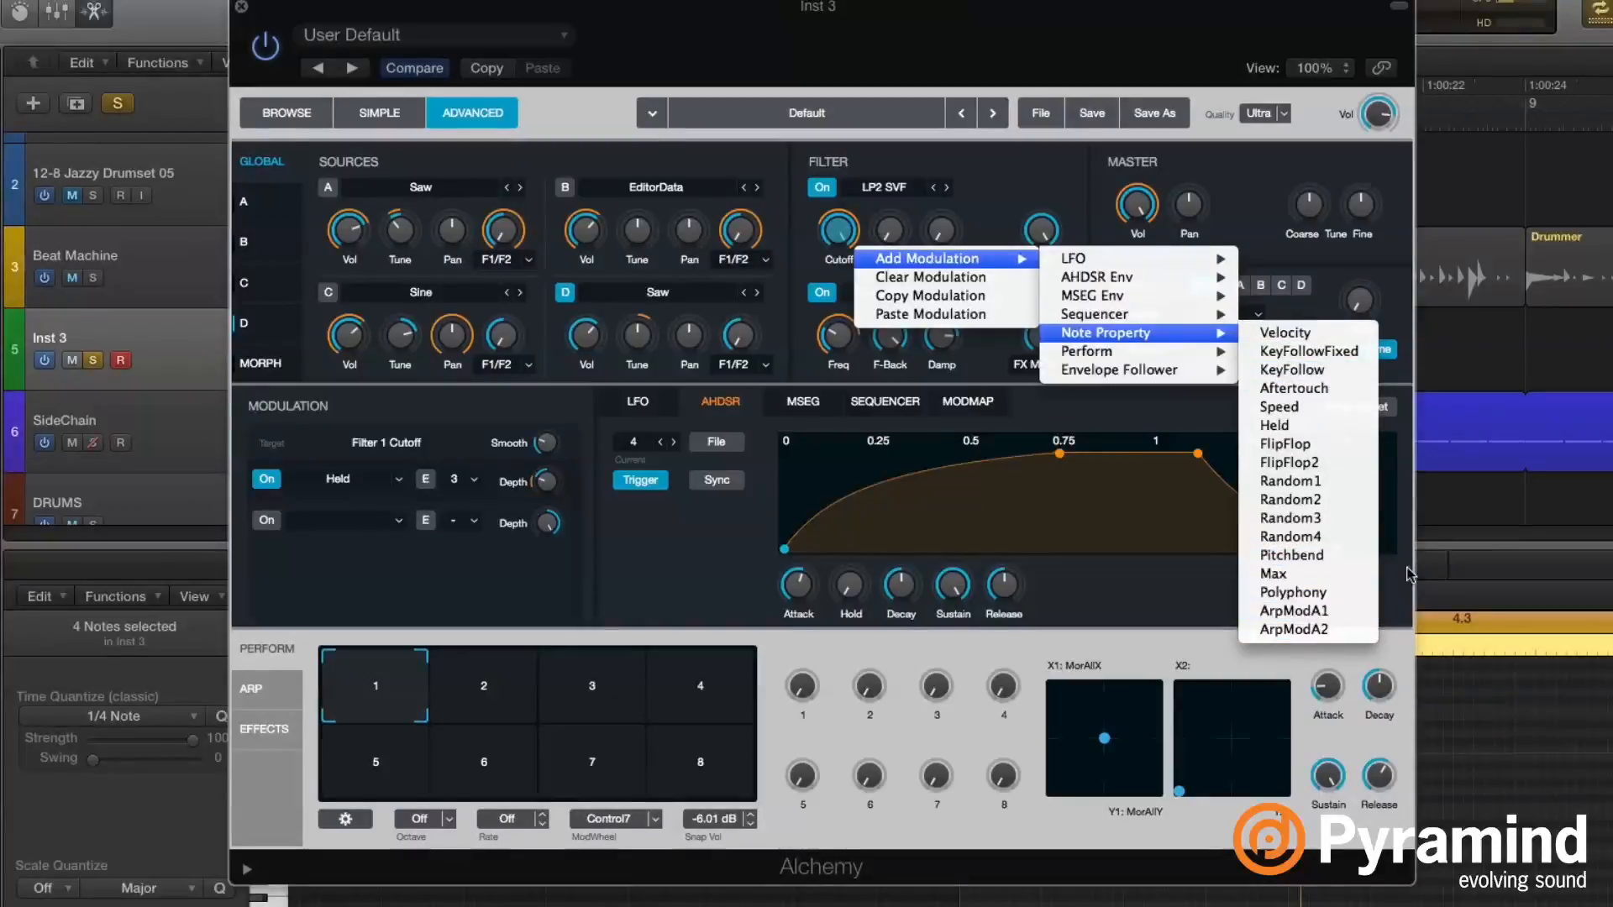
pyautogui.click(1018, 196)
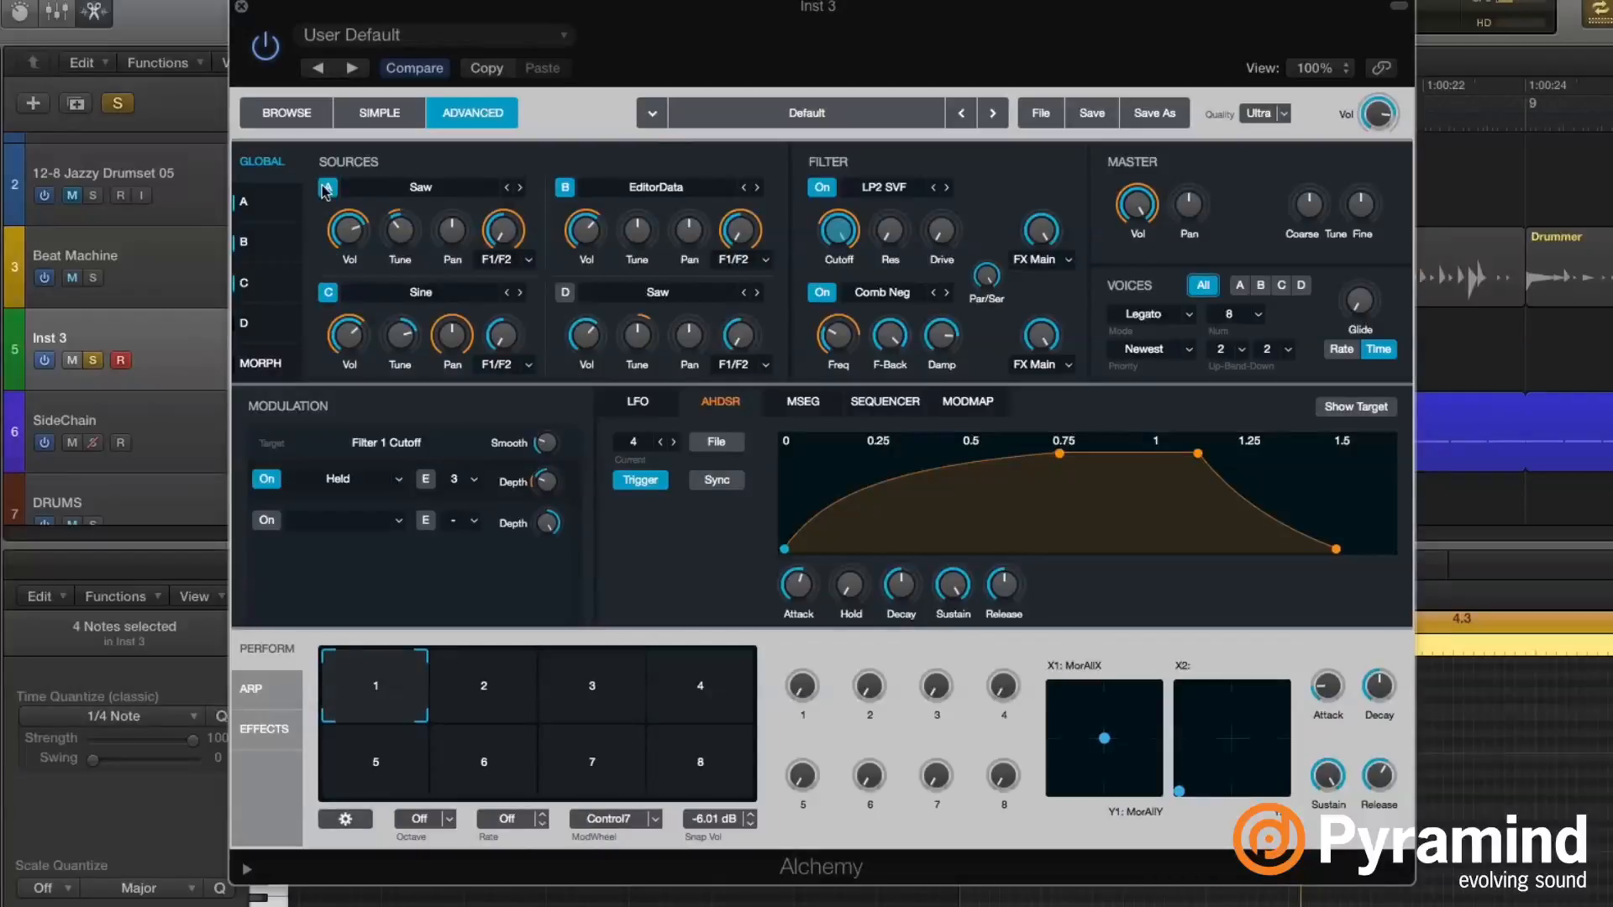
# - Leave sources A, B and C on with D off, and play the first Inst 3 region in a cycle with Alchemy shown
pyautogui.click(326, 190)
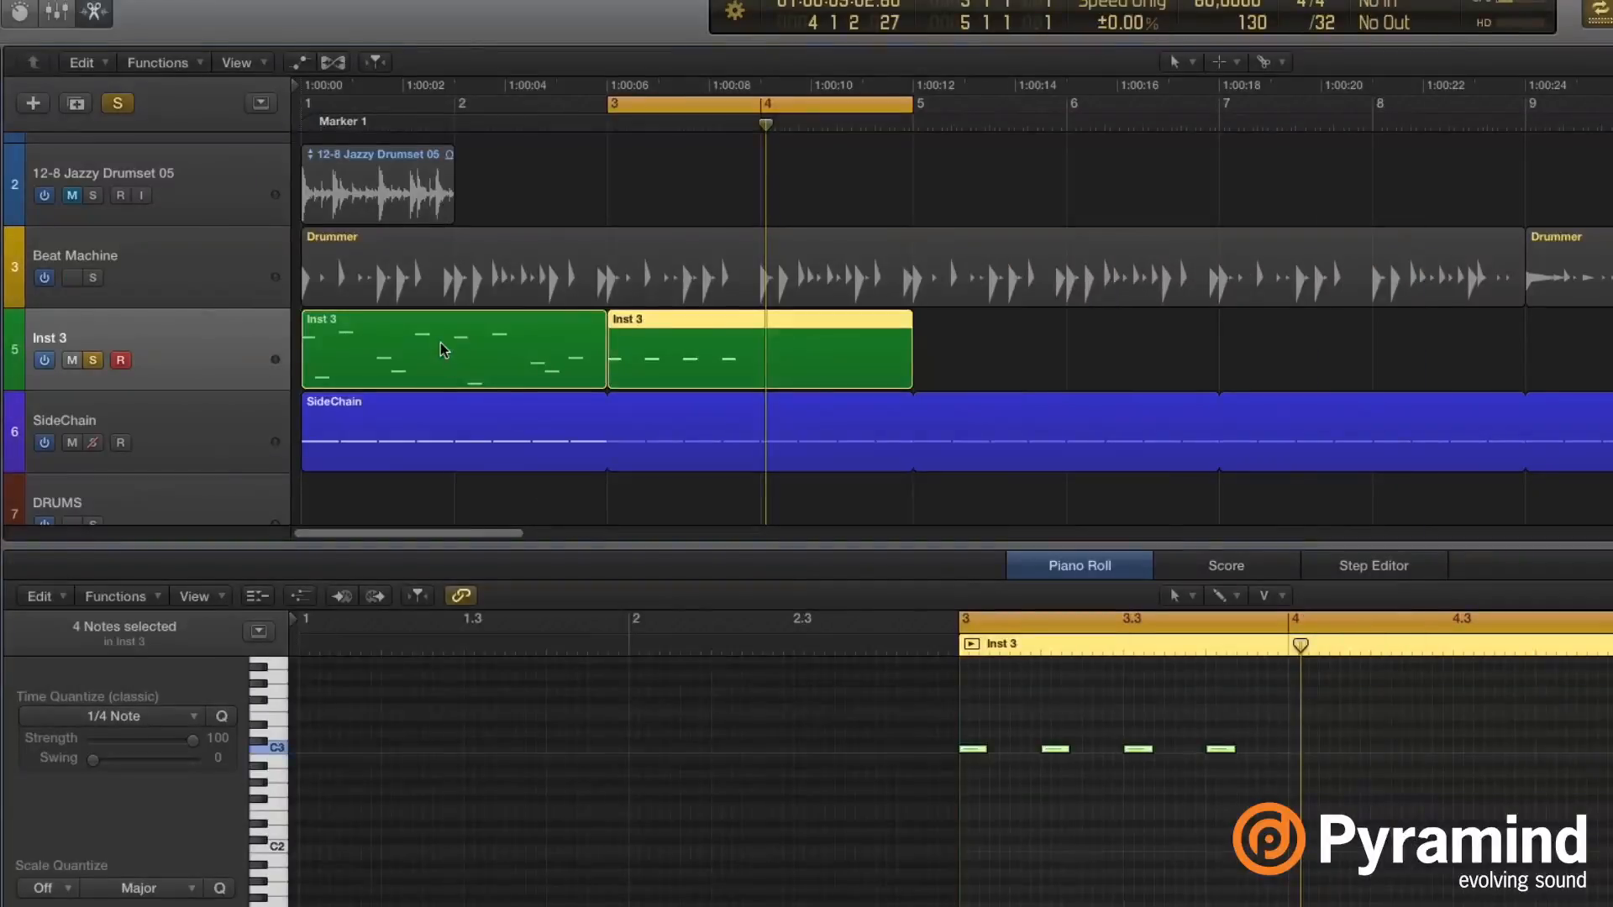
pyautogui.click(440, 345)
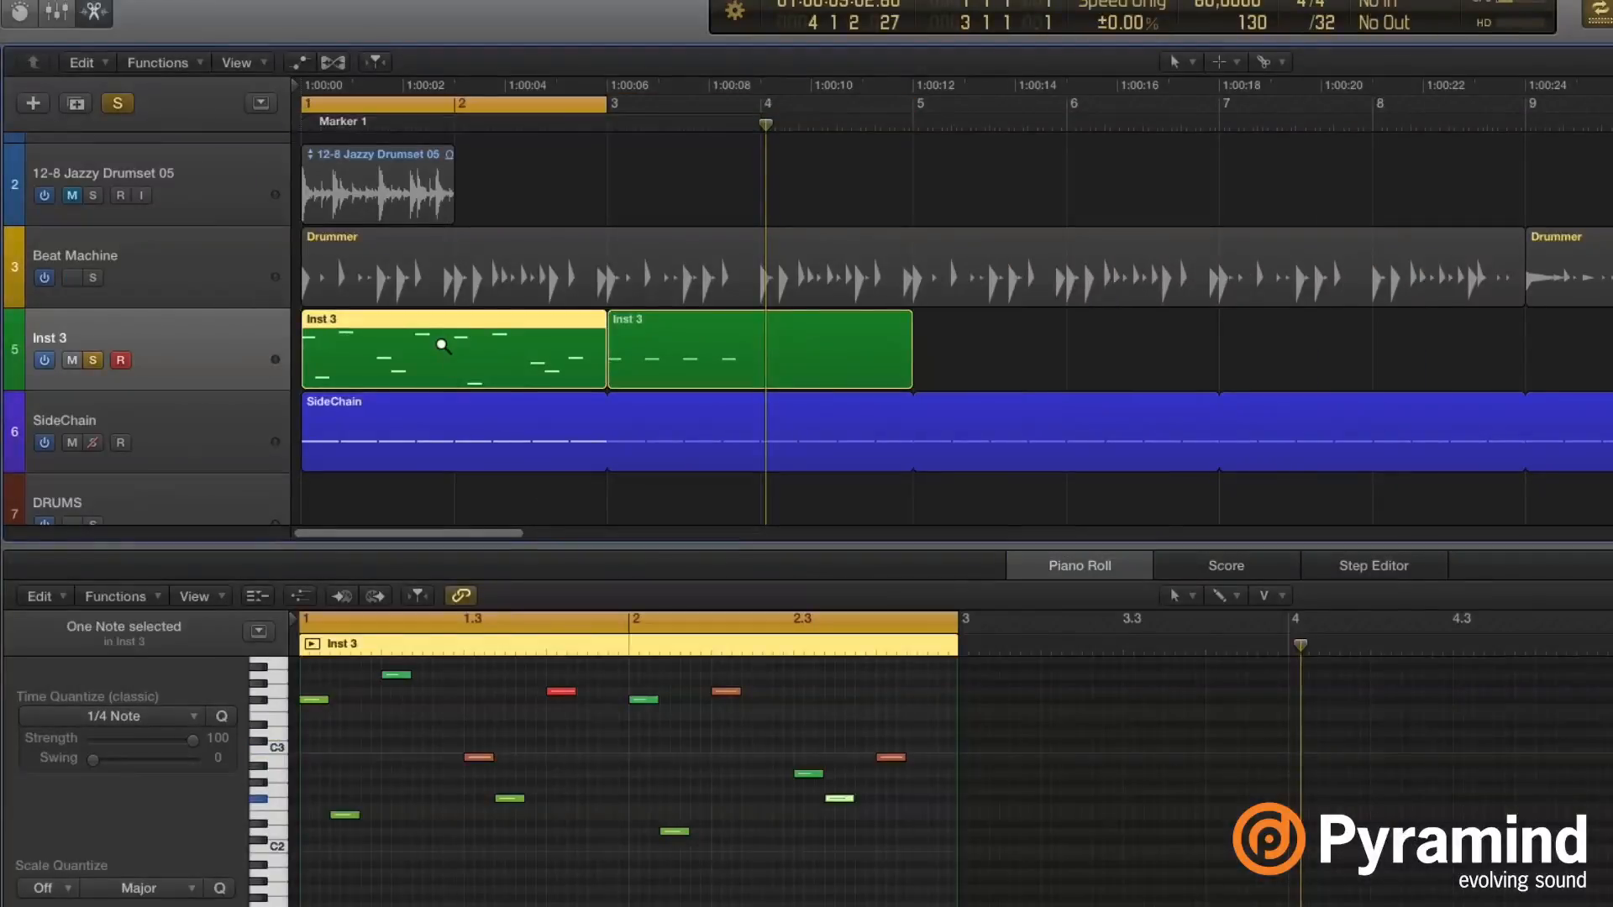
pyautogui.press('c')
pyautogui.press('c')
pyautogui.press('v')
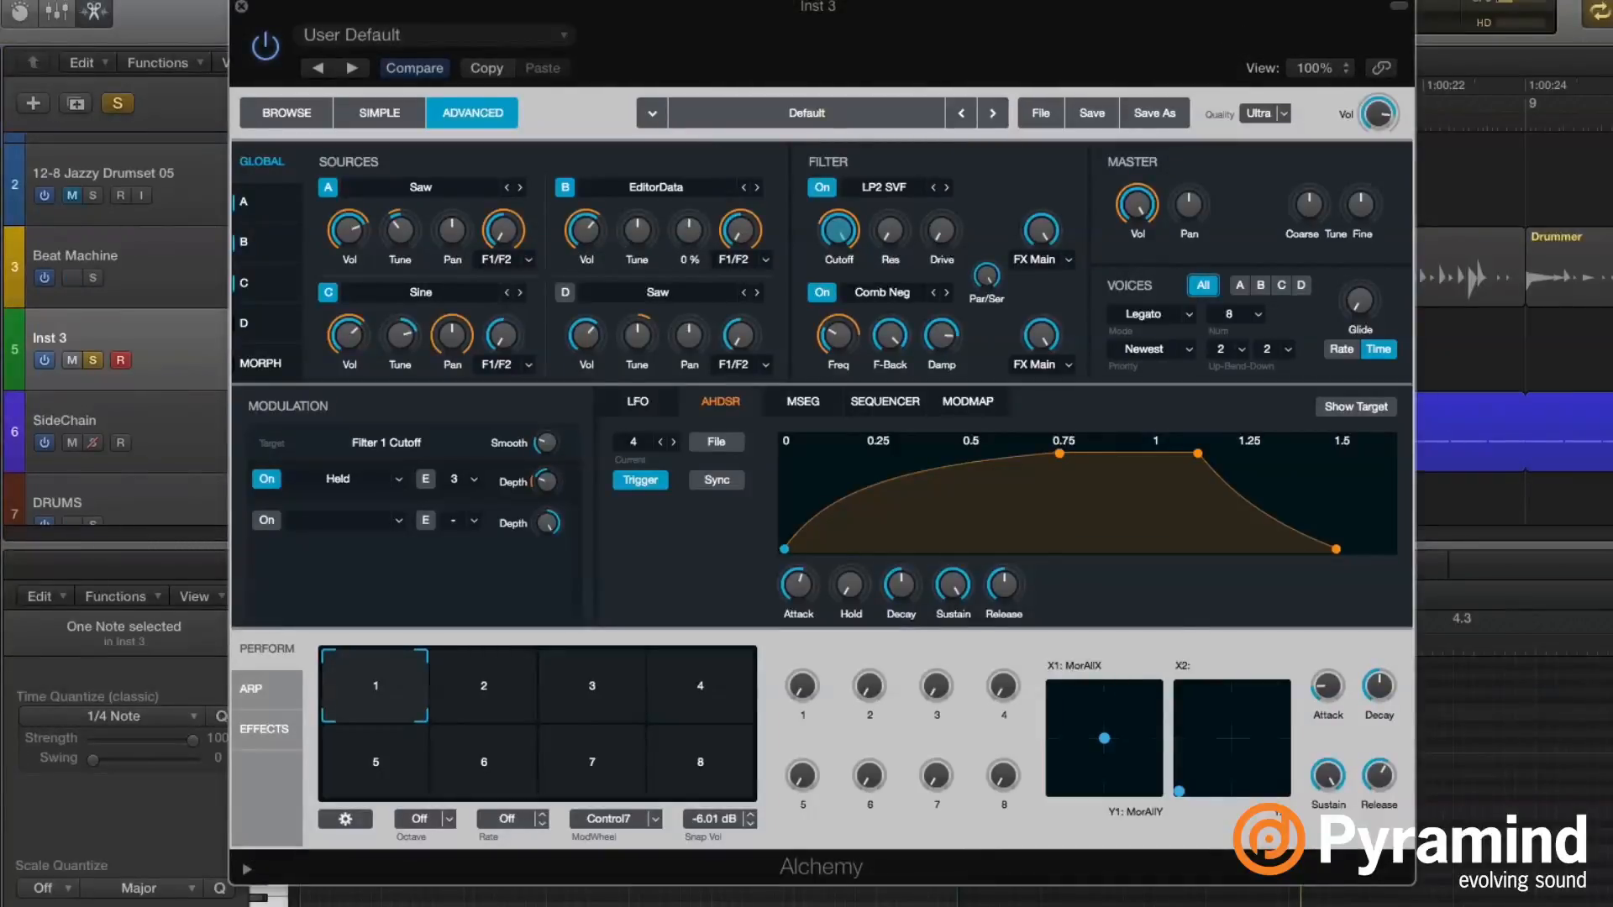
pyautogui.press('space')
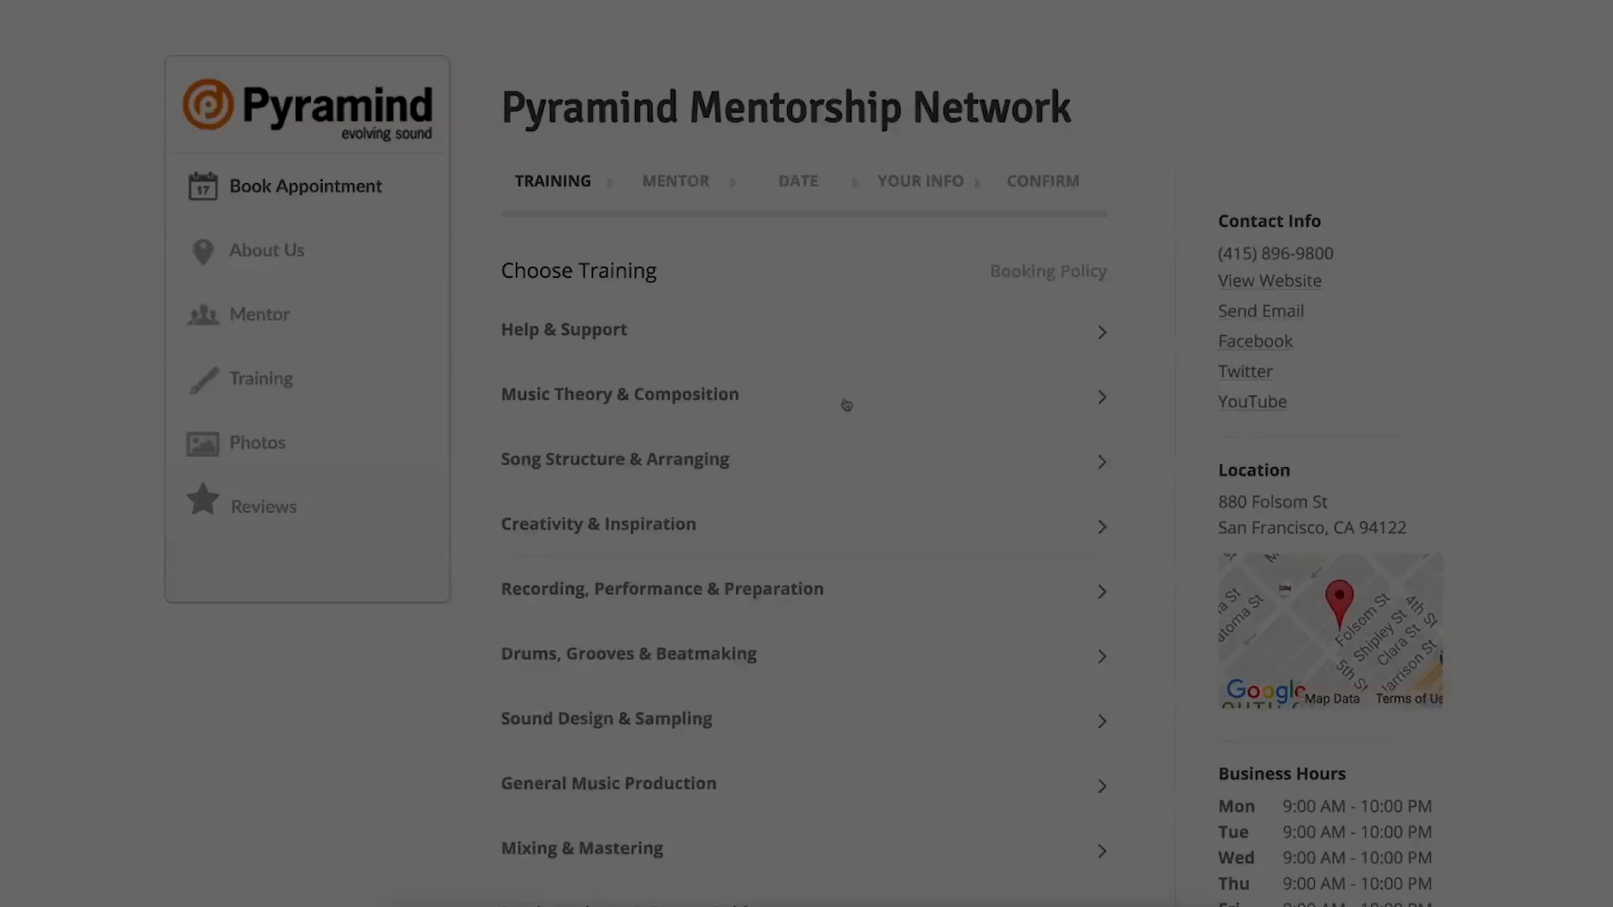
# - Switch to the Pyramind website, view the mentorship booking pages and page through the featured mentors
pyautogui.click(845, 404)
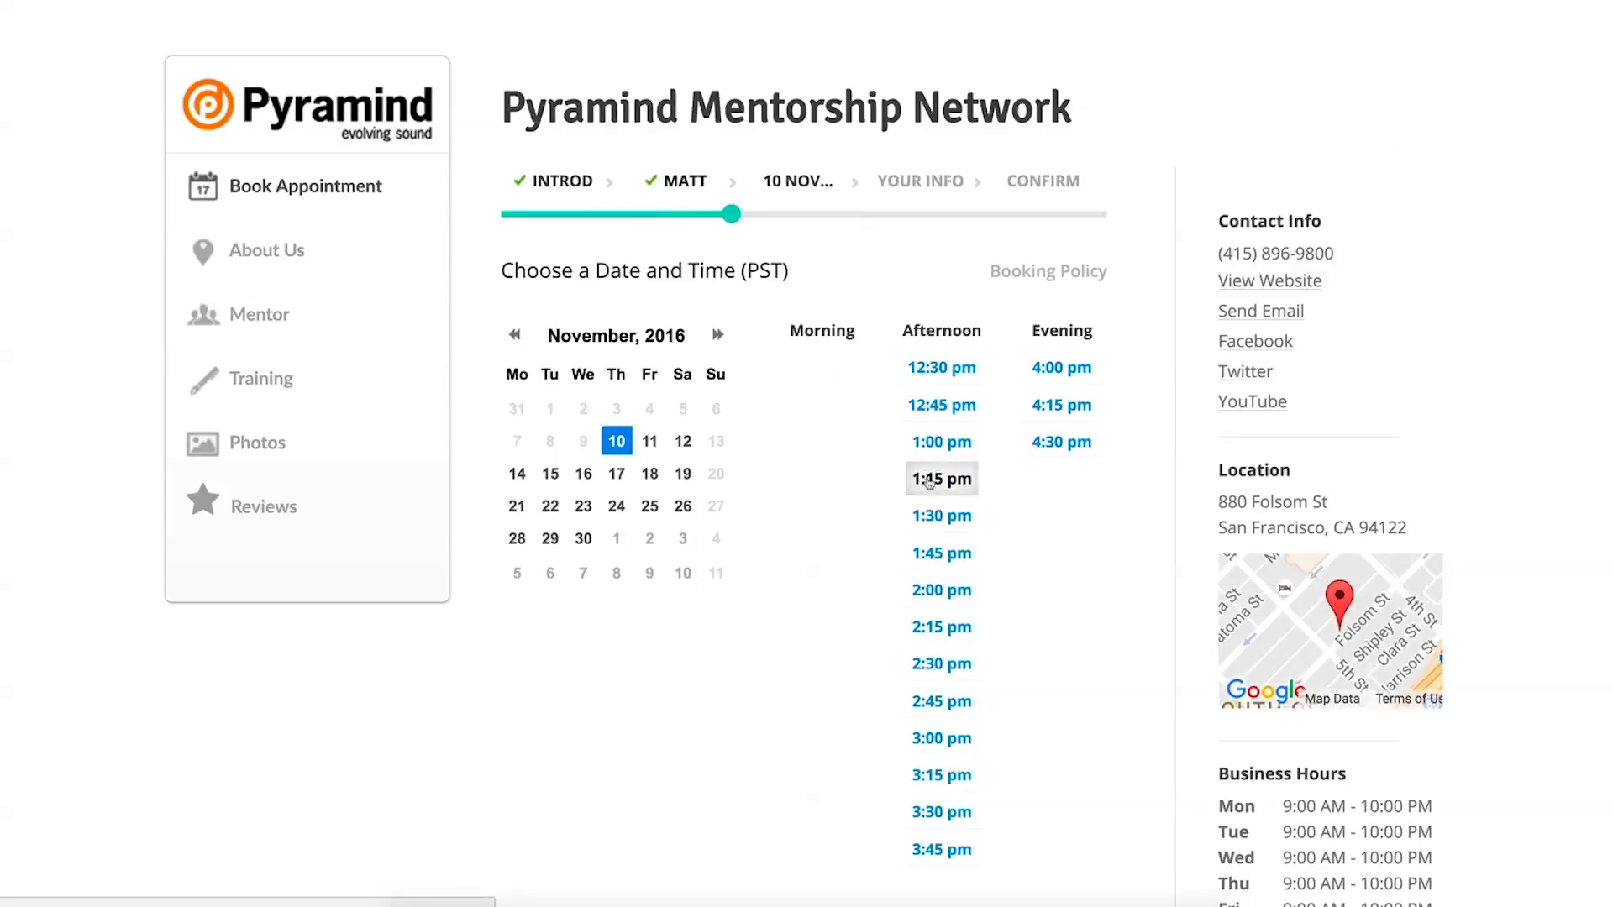
pyautogui.scroll(-1, 772, 725)
pyautogui.click(771, 726)
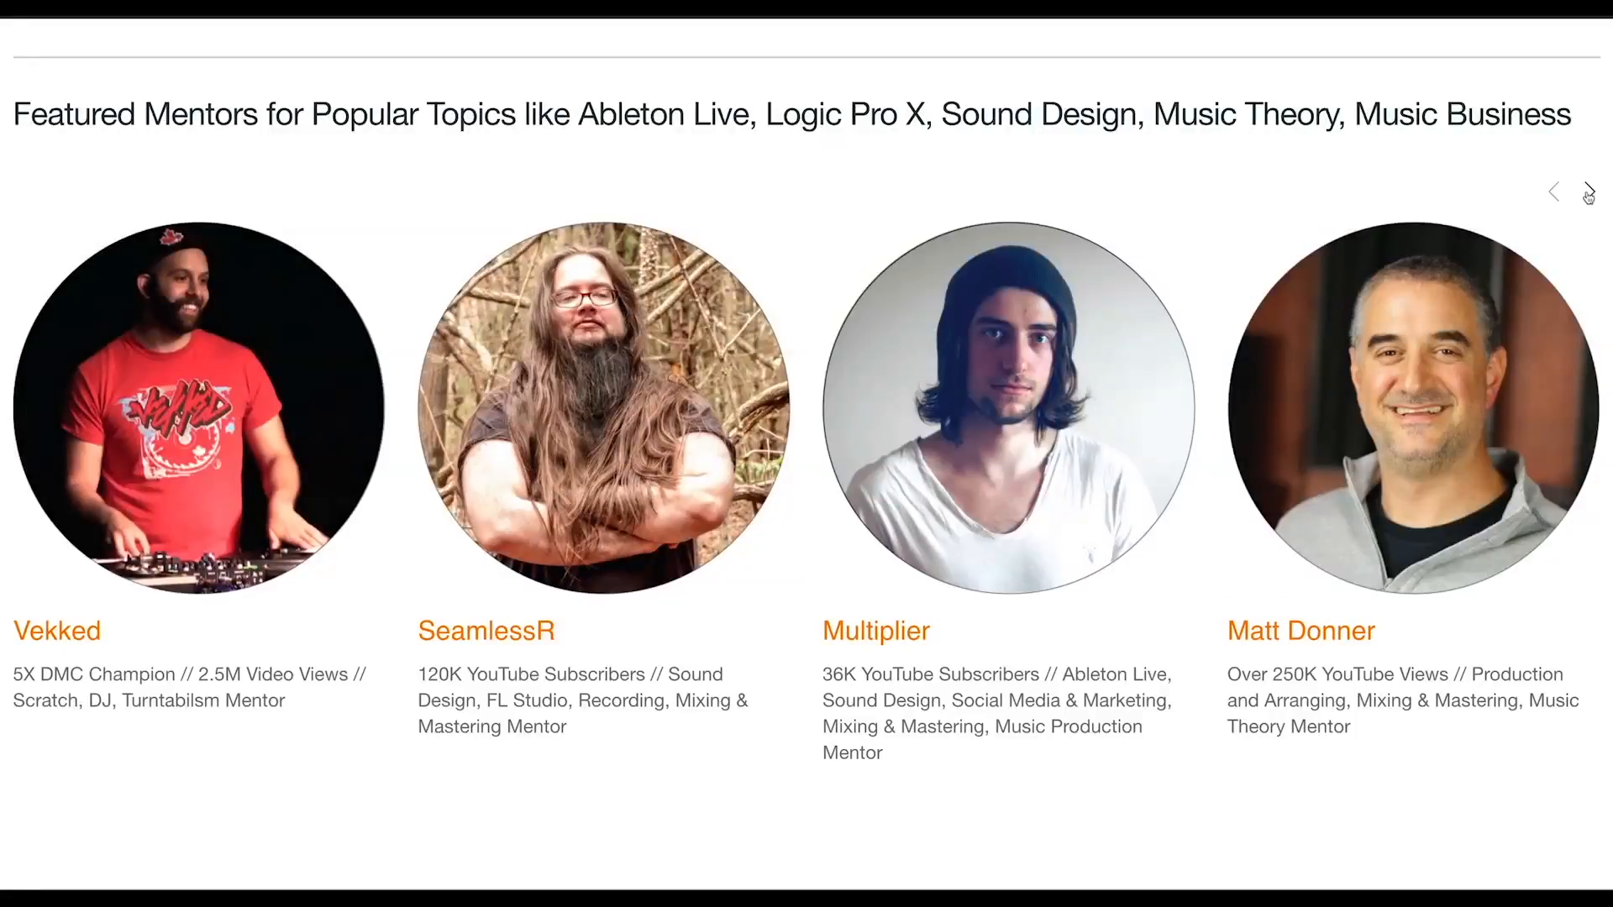
pyautogui.click(1588, 193)
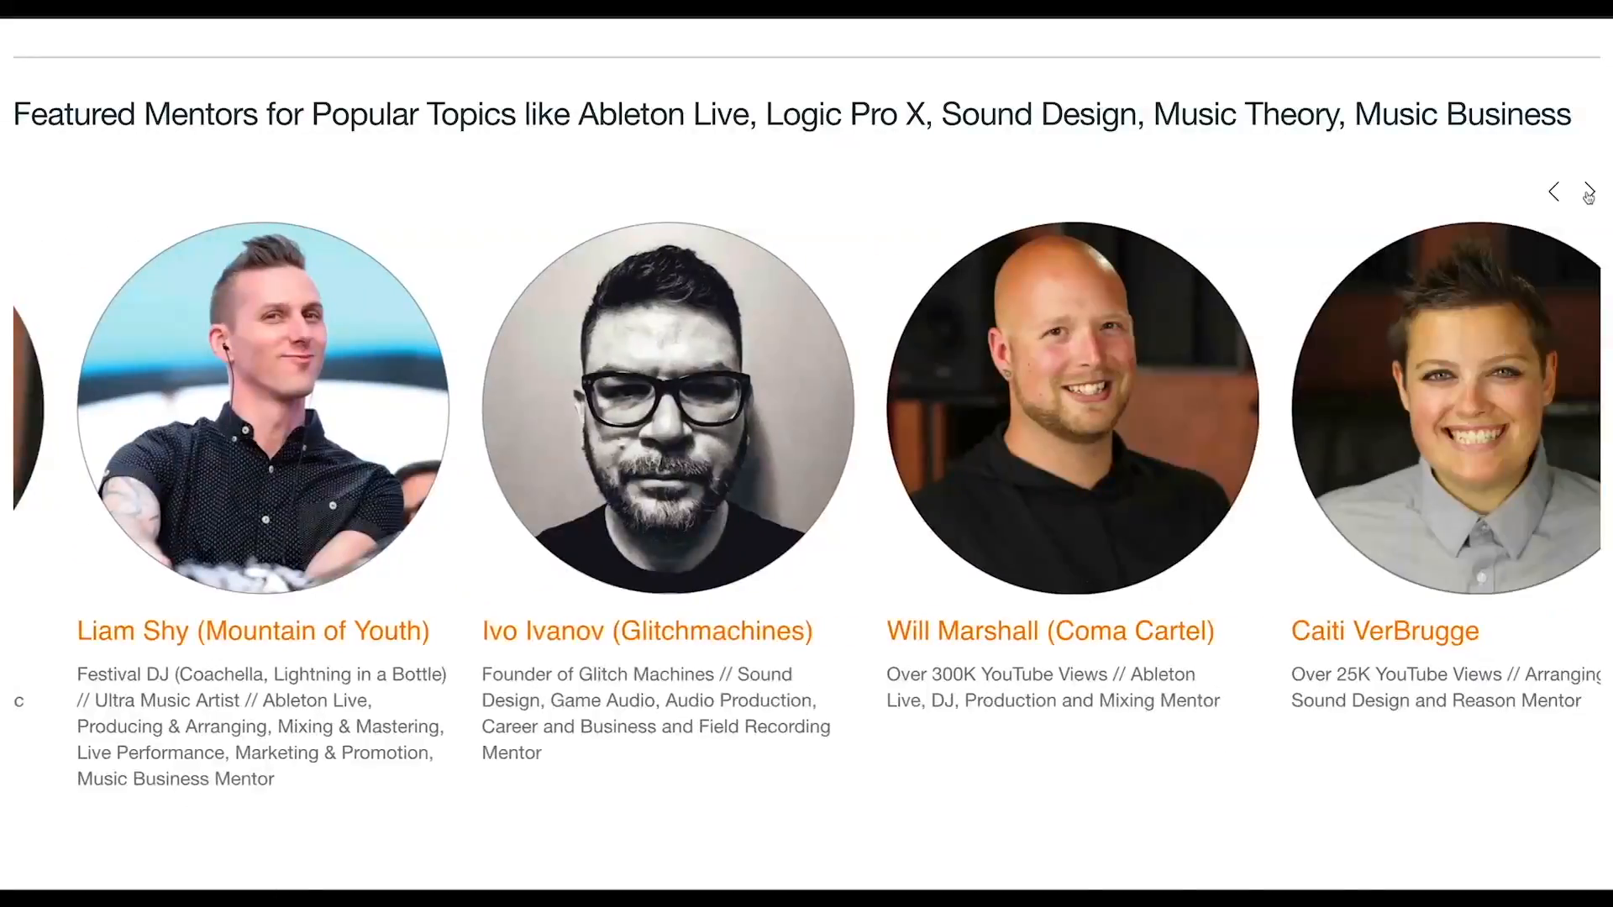